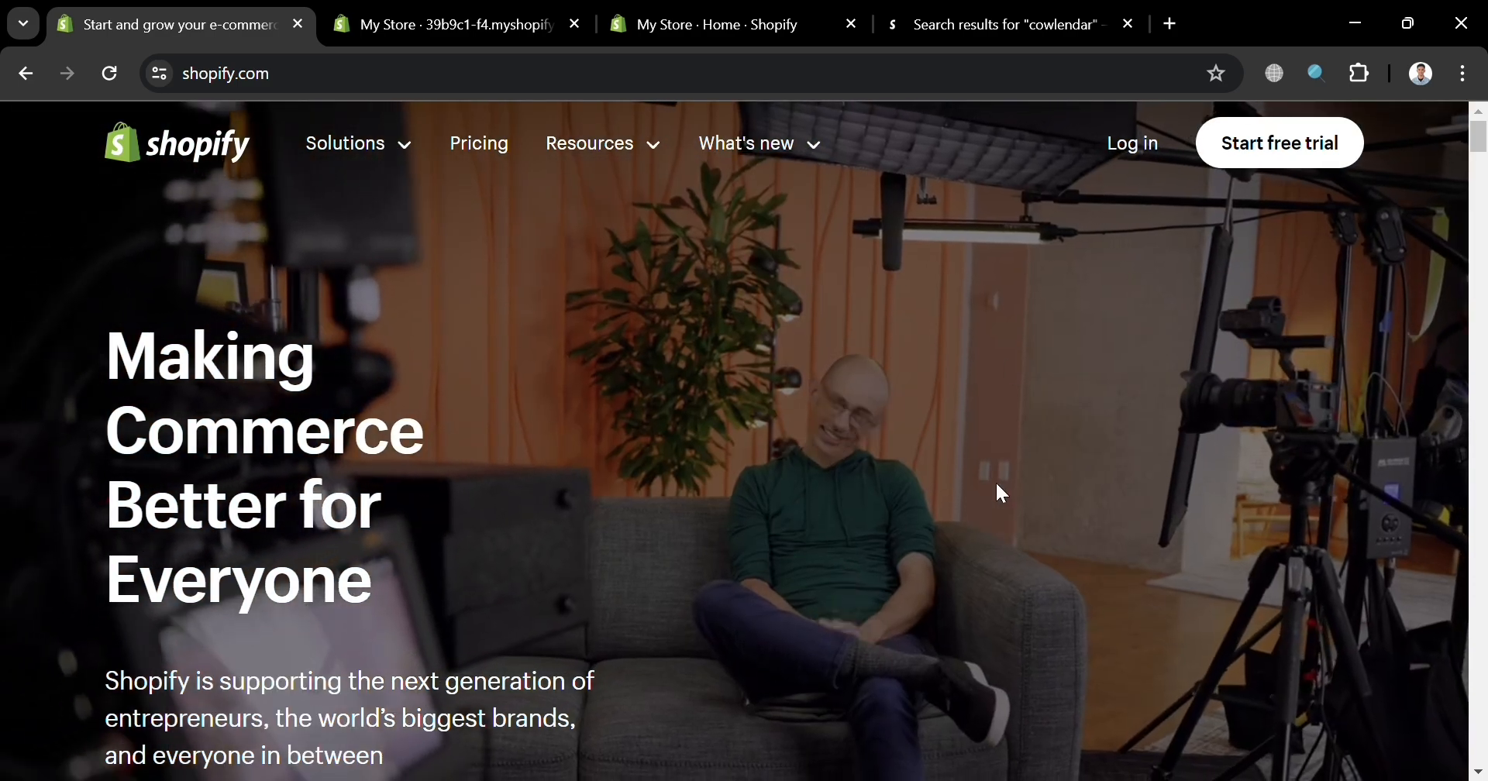
- Look through the Shopify homepage from the hero banner down to the footer and back
{"action": "scroll", "coordinate": [997, 487], "scroll_direction": "down", "scroll_amount": 7}
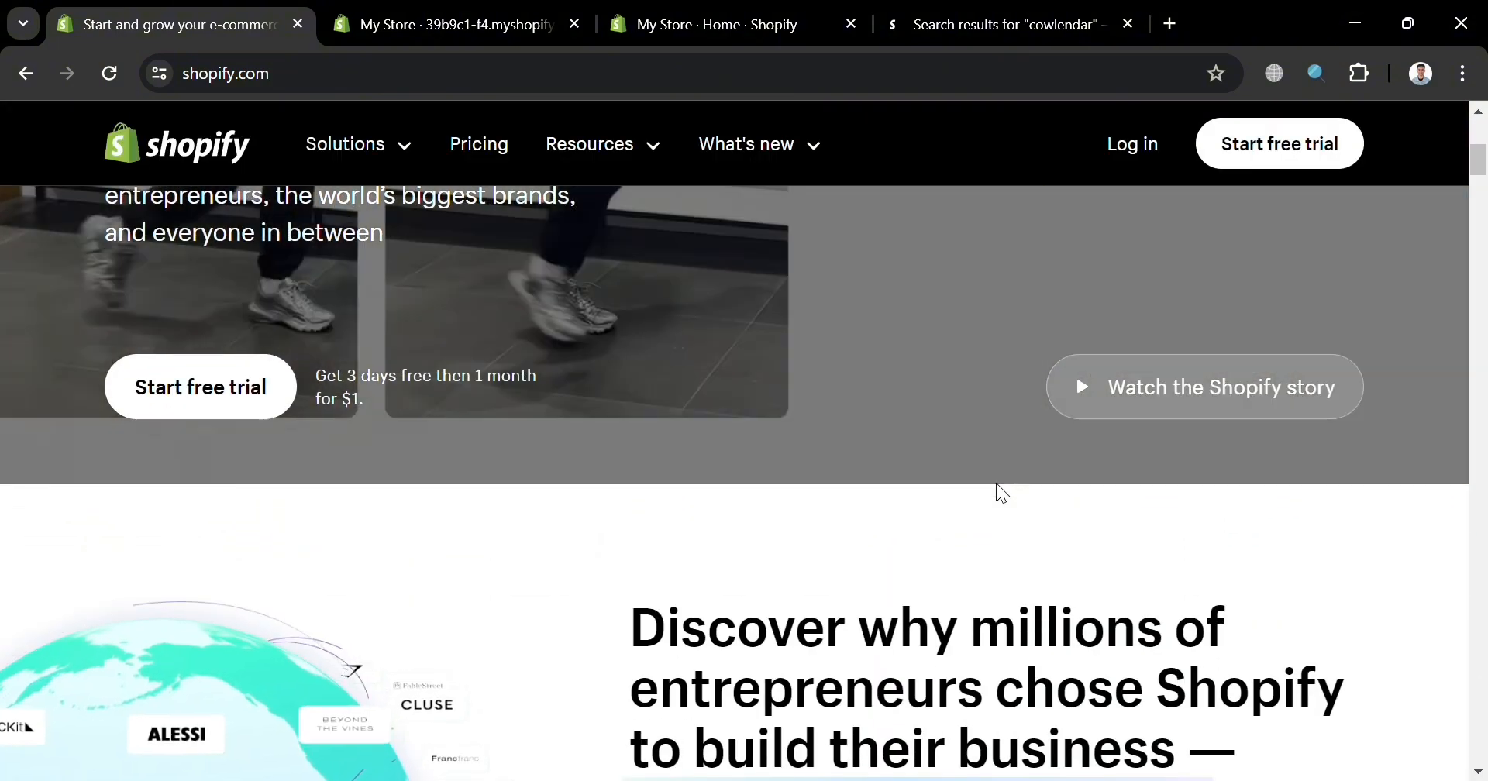
{"action": "scroll", "coordinate": [996, 485], "scroll_direction": "down", "scroll_amount": 7}
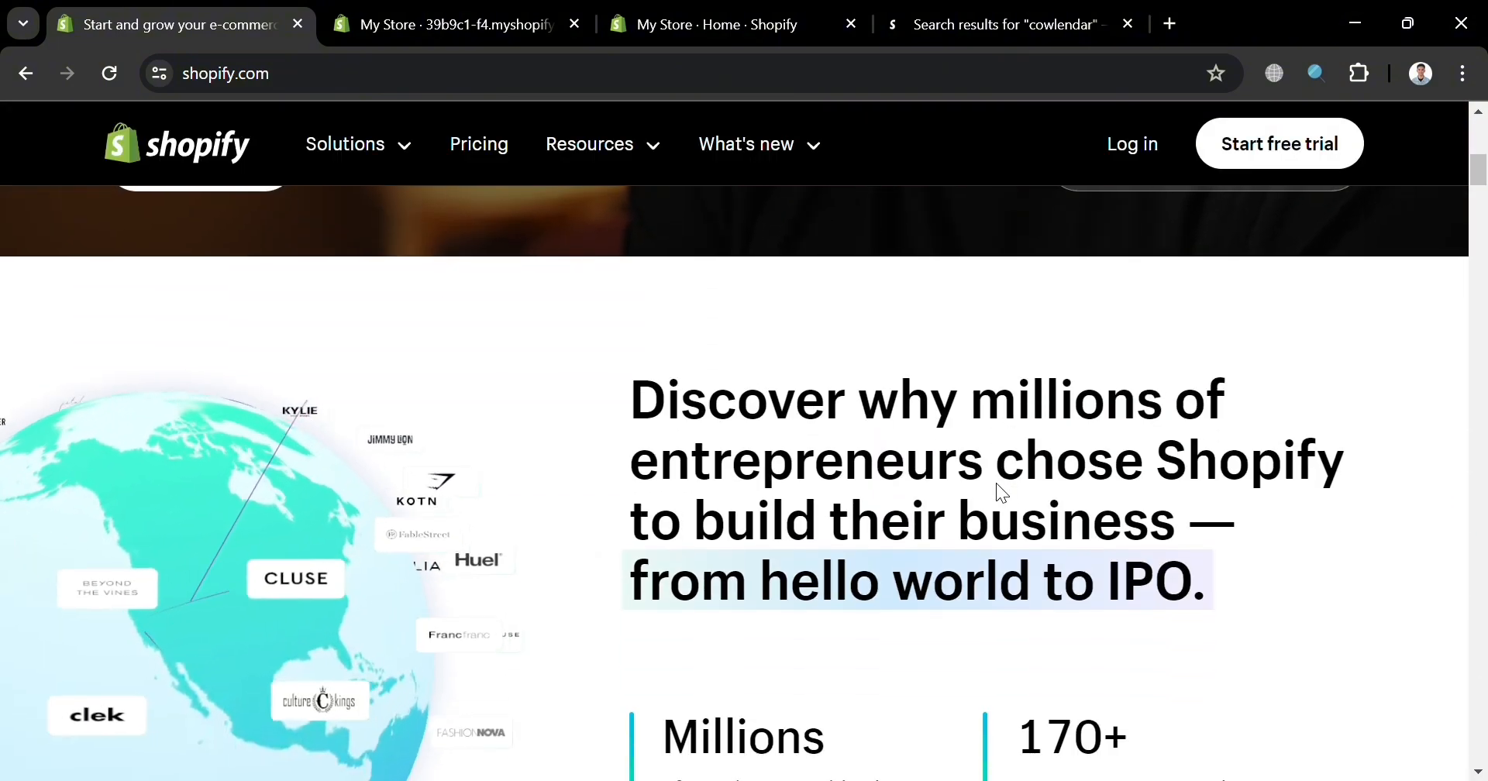
{"action": "scroll", "coordinate": [996, 485], "scroll_direction": "down", "scroll_amount": 3}
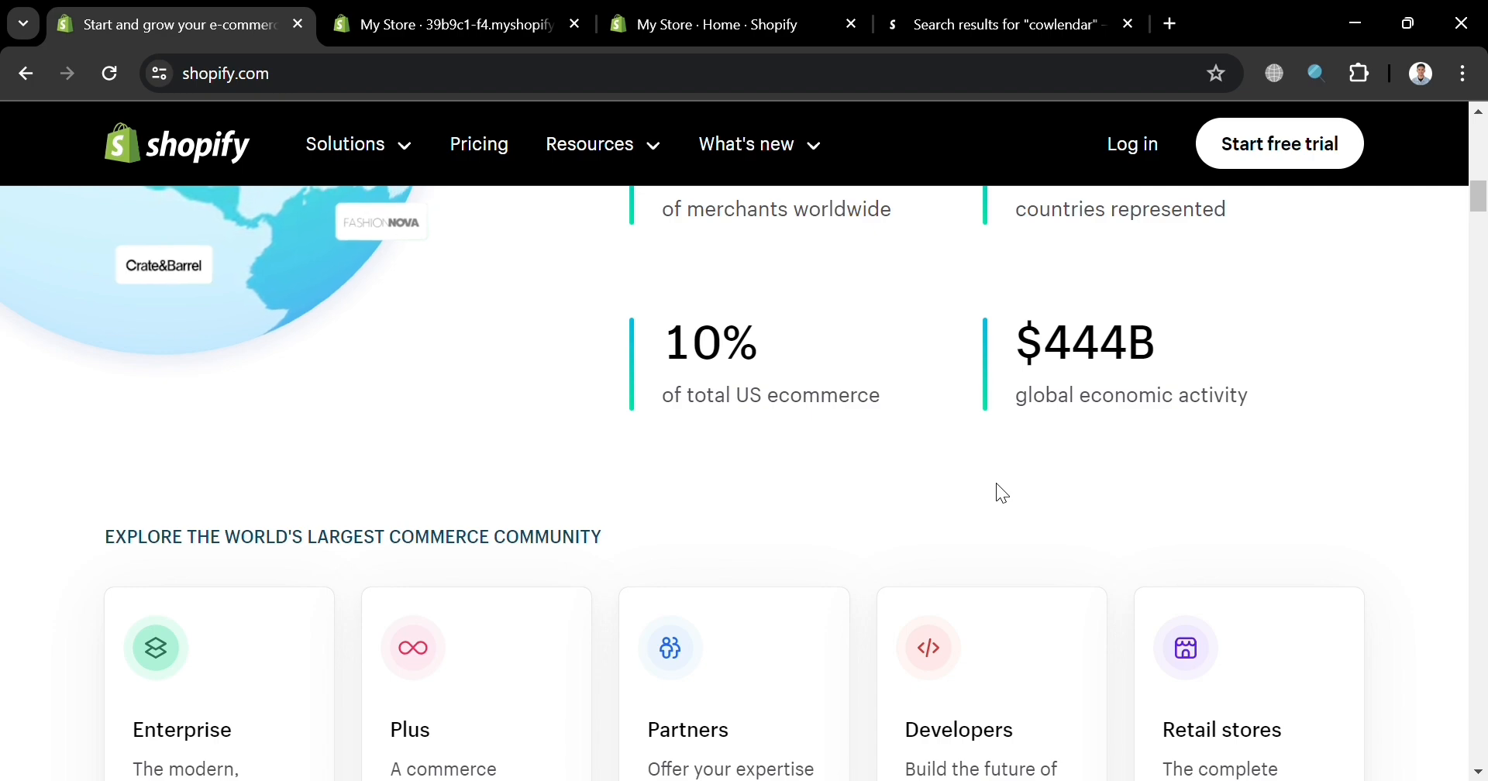
{"action": "scroll", "coordinate": [996, 484], "scroll_direction": "down", "scroll_amount": 12}
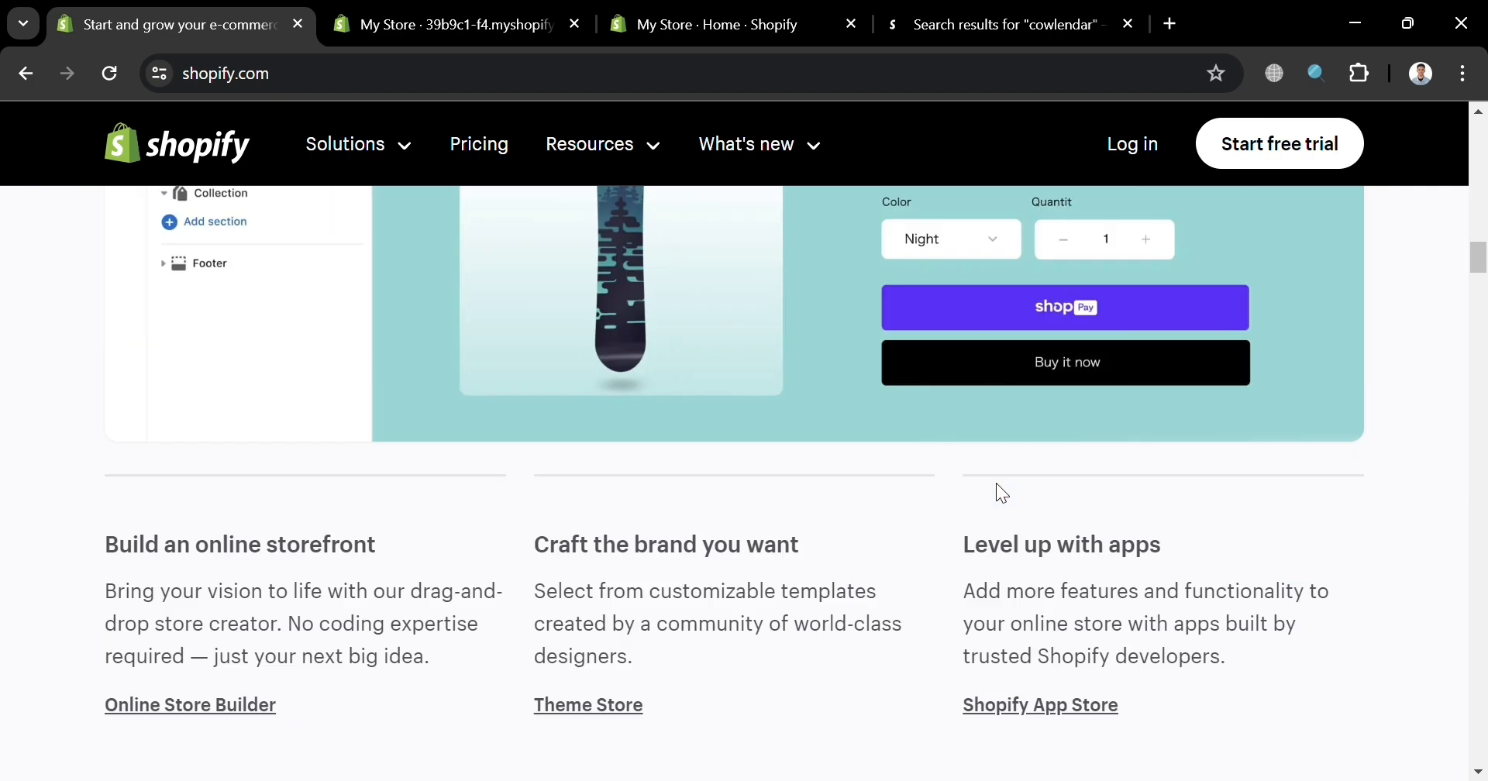
{"action": "scroll", "coordinate": [997, 485], "scroll_direction": "down", "scroll_amount": 15}
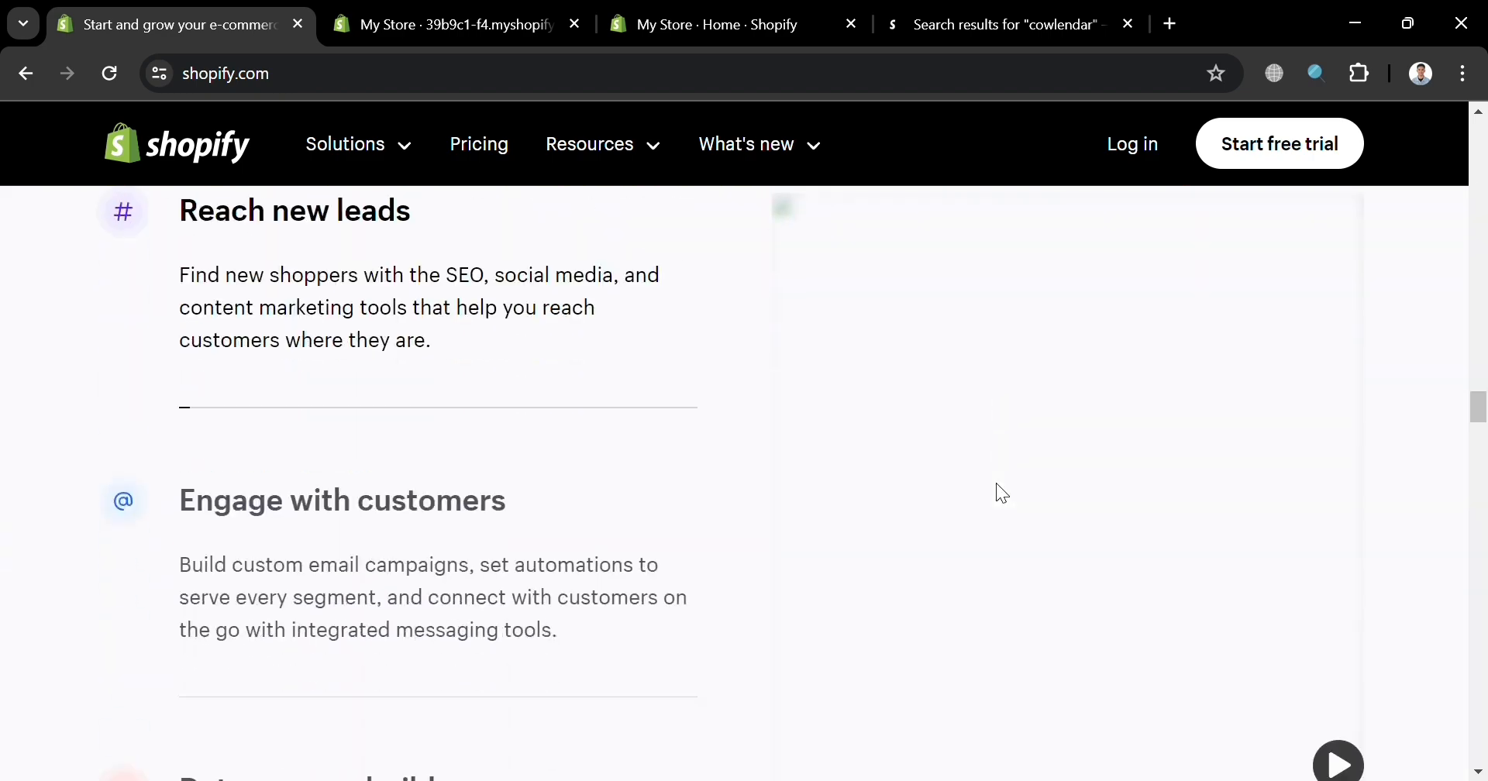
{"action": "scroll", "coordinate": [997, 485], "scroll_direction": "down", "scroll_amount": 15}
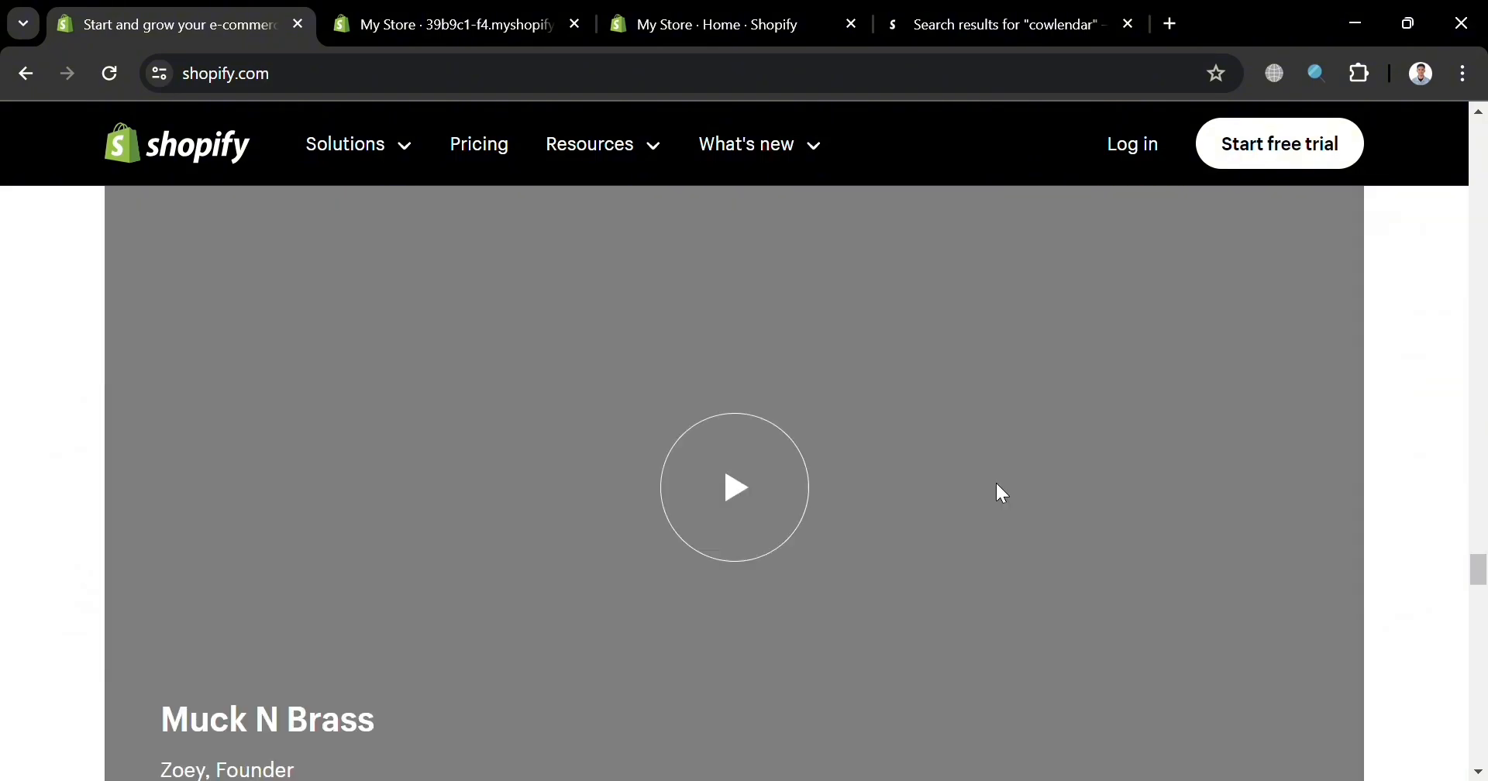
{"action": "scroll", "coordinate": [1002, 493], "scroll_direction": "down", "scroll_amount": 15}
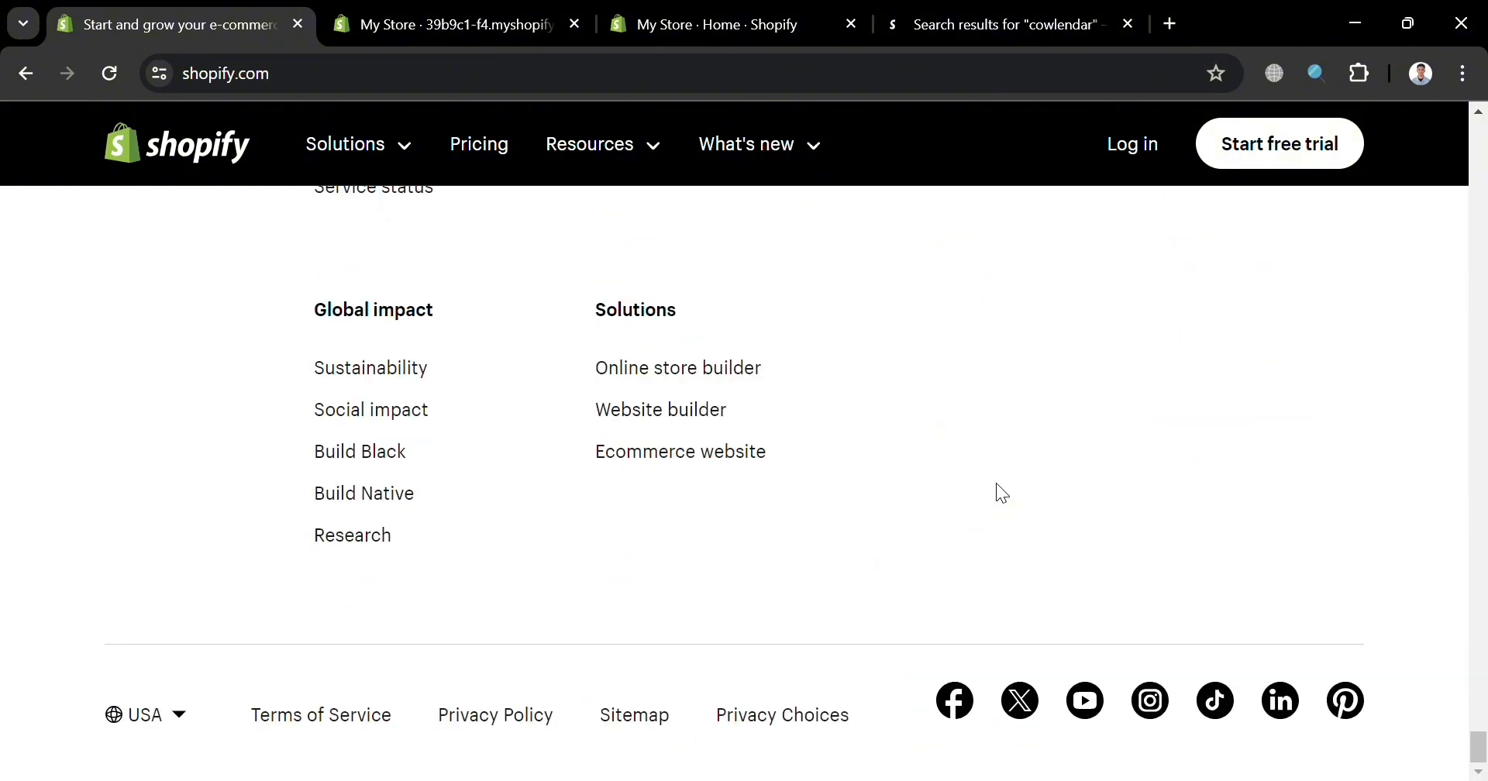
{"action": "scroll", "coordinate": [996, 485], "scroll_direction": "up", "scroll_amount": 10}
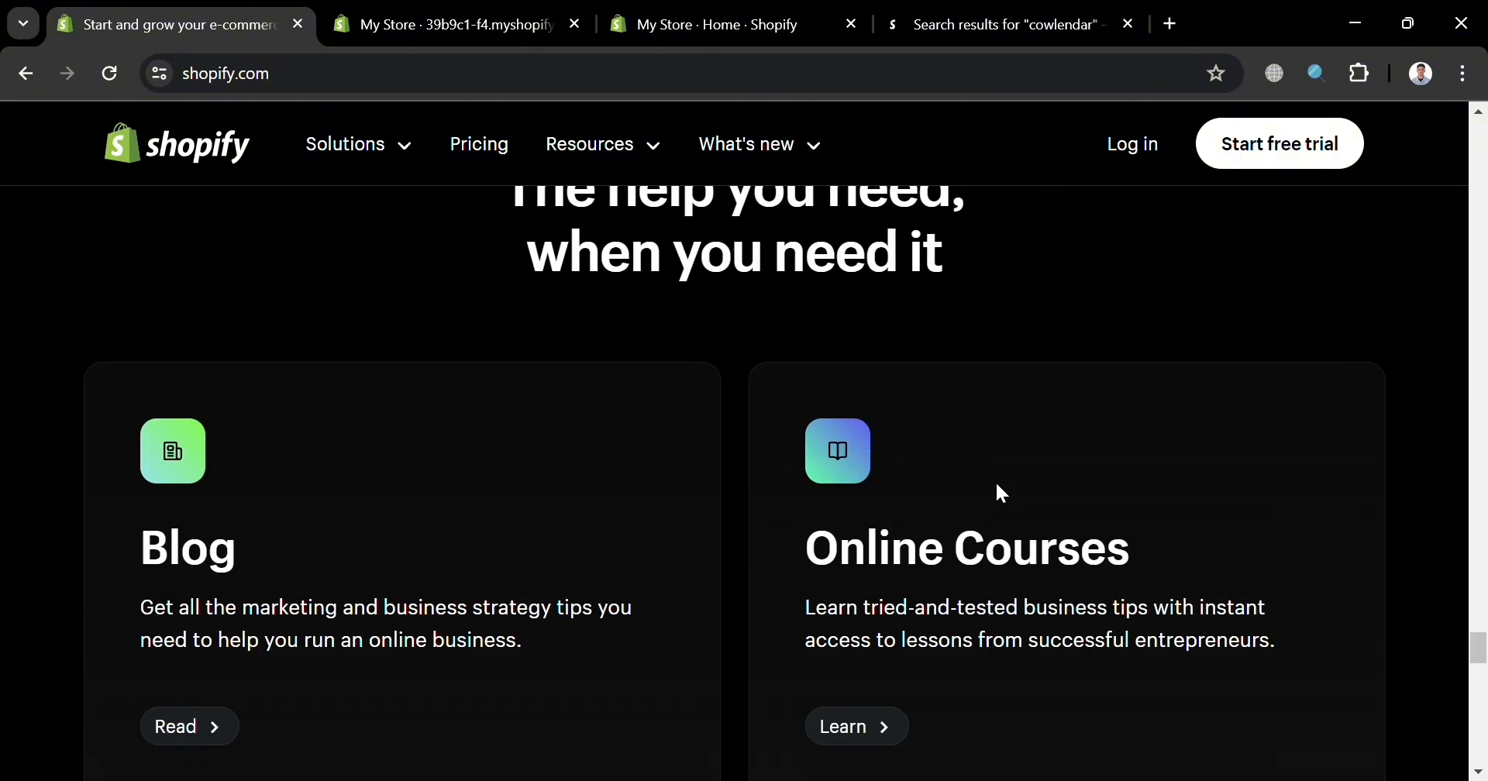
{"action": "scroll", "coordinate": [1002, 494], "scroll_direction": "up", "scroll_amount": 15}
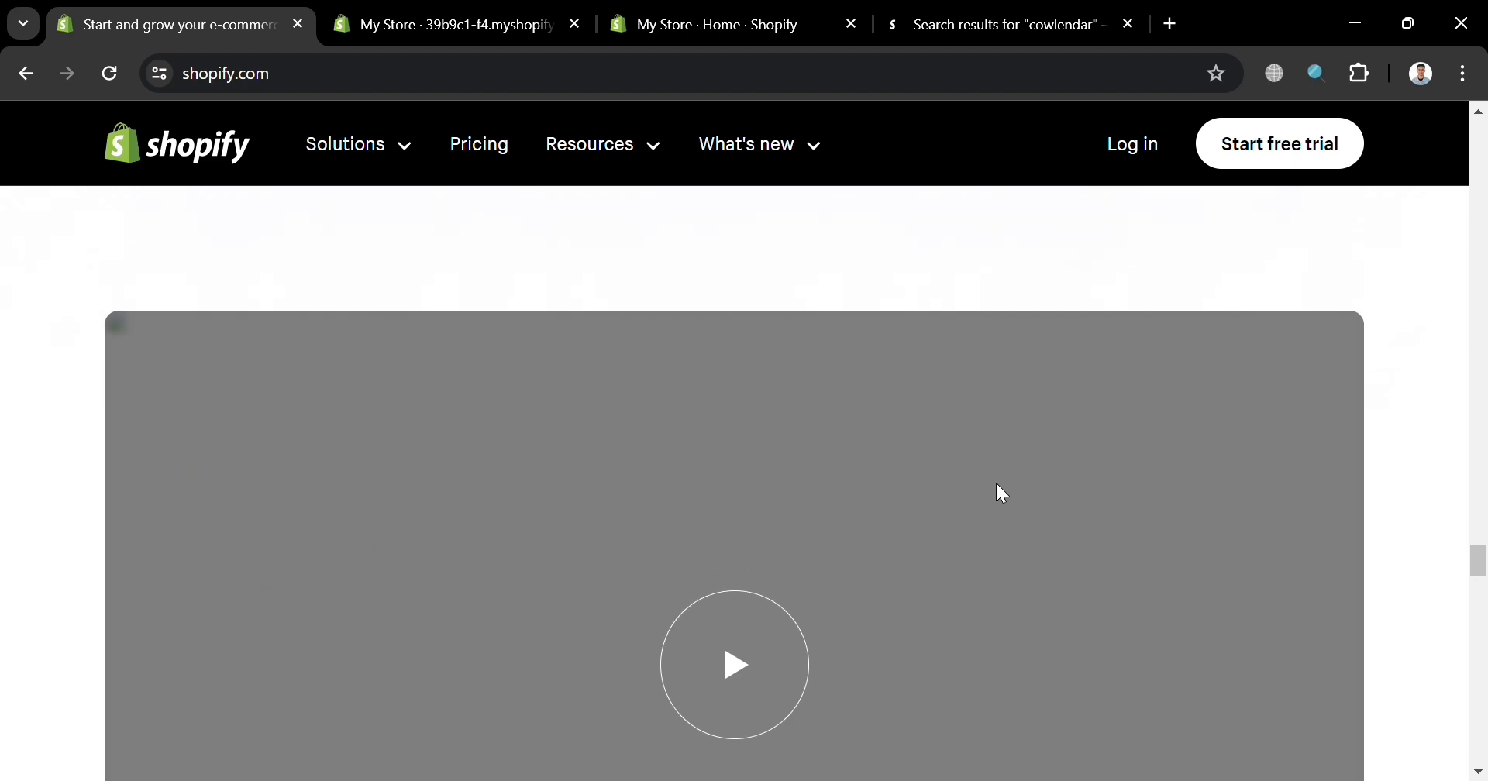
{"action": "scroll", "coordinate": [1002, 494], "scroll_direction": "up", "scroll_amount": 15}
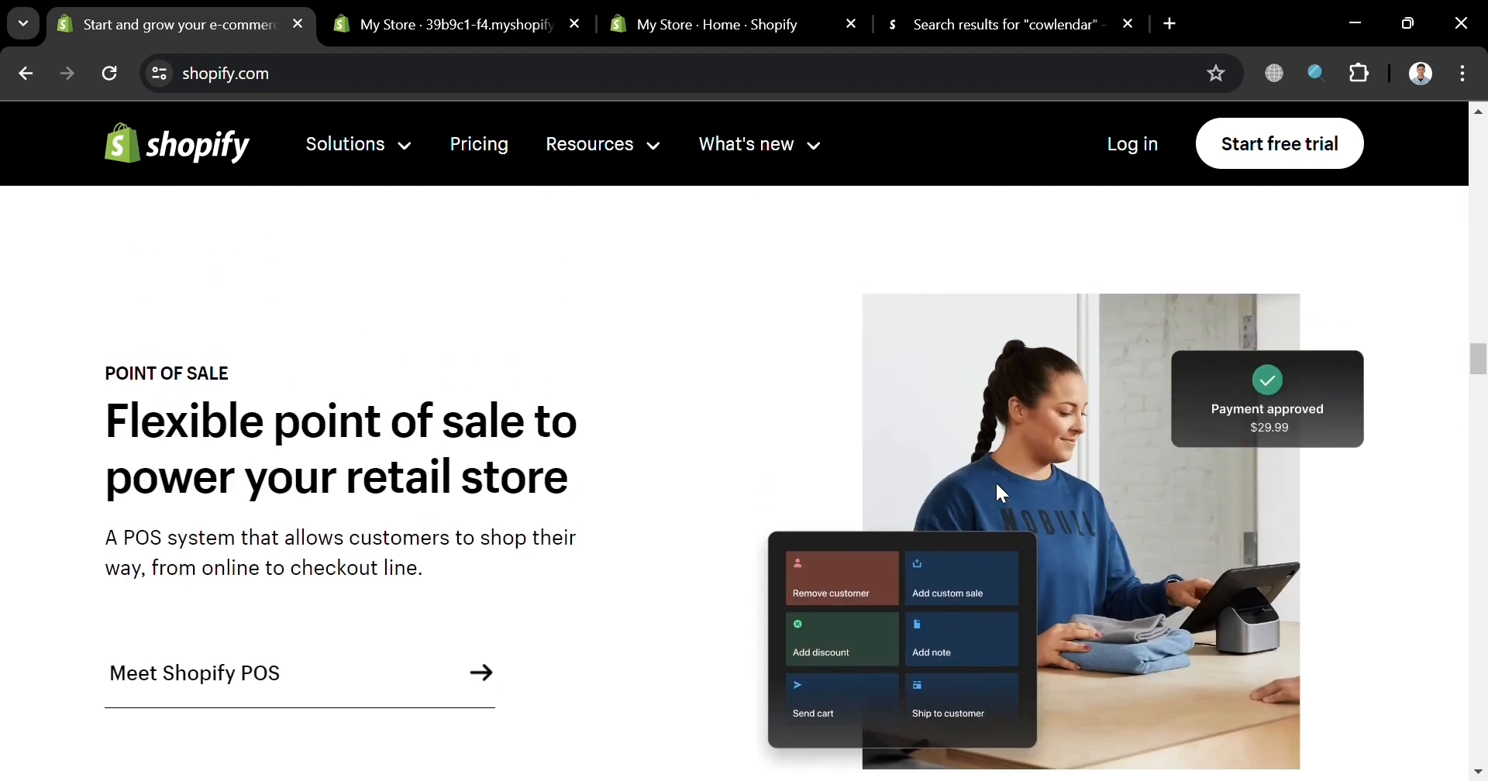
{"action": "scroll", "coordinate": [997, 486], "scroll_direction": "up", "scroll_amount": 15}
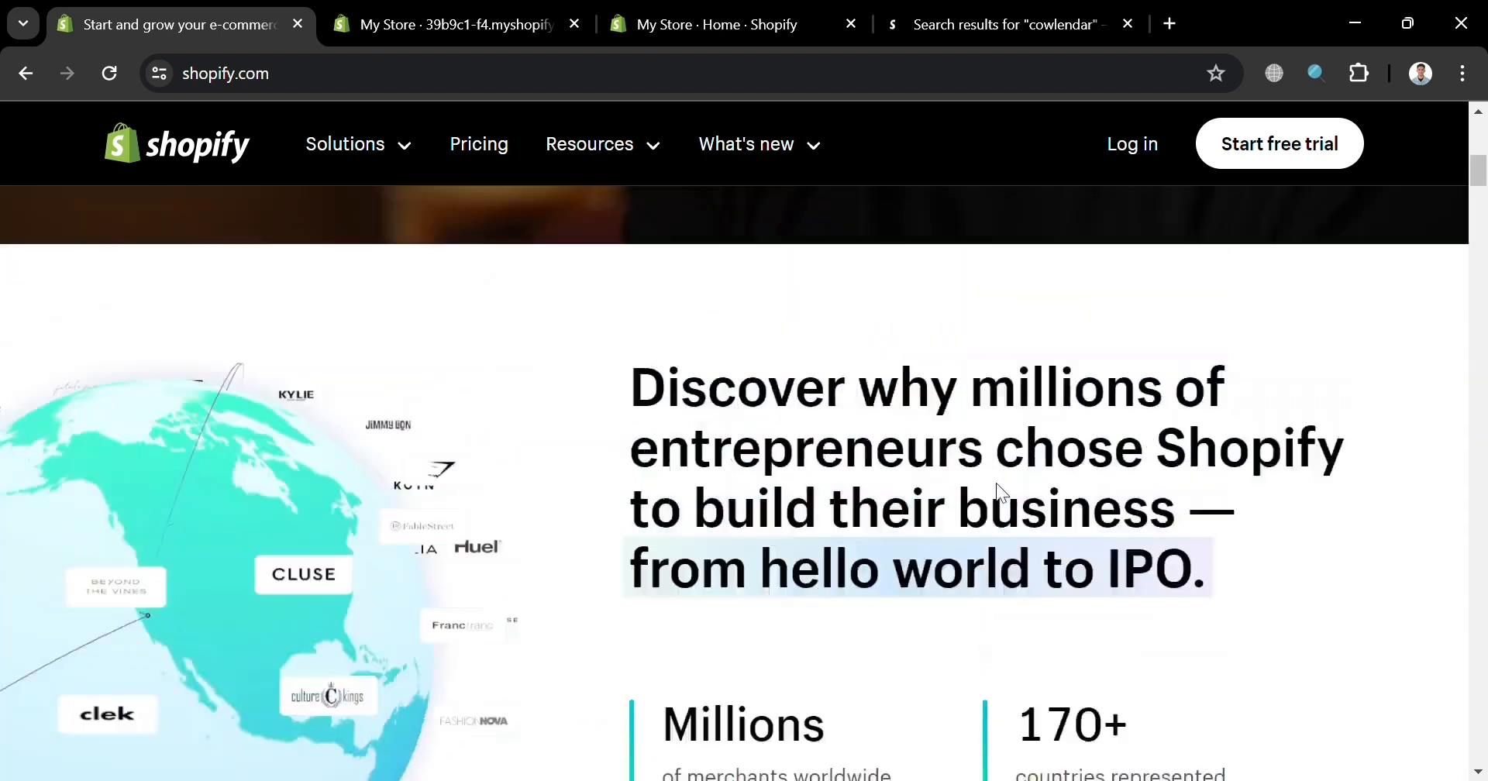
{"action": "scroll", "coordinate": [997, 482], "scroll_direction": "up", "scroll_amount": 5}
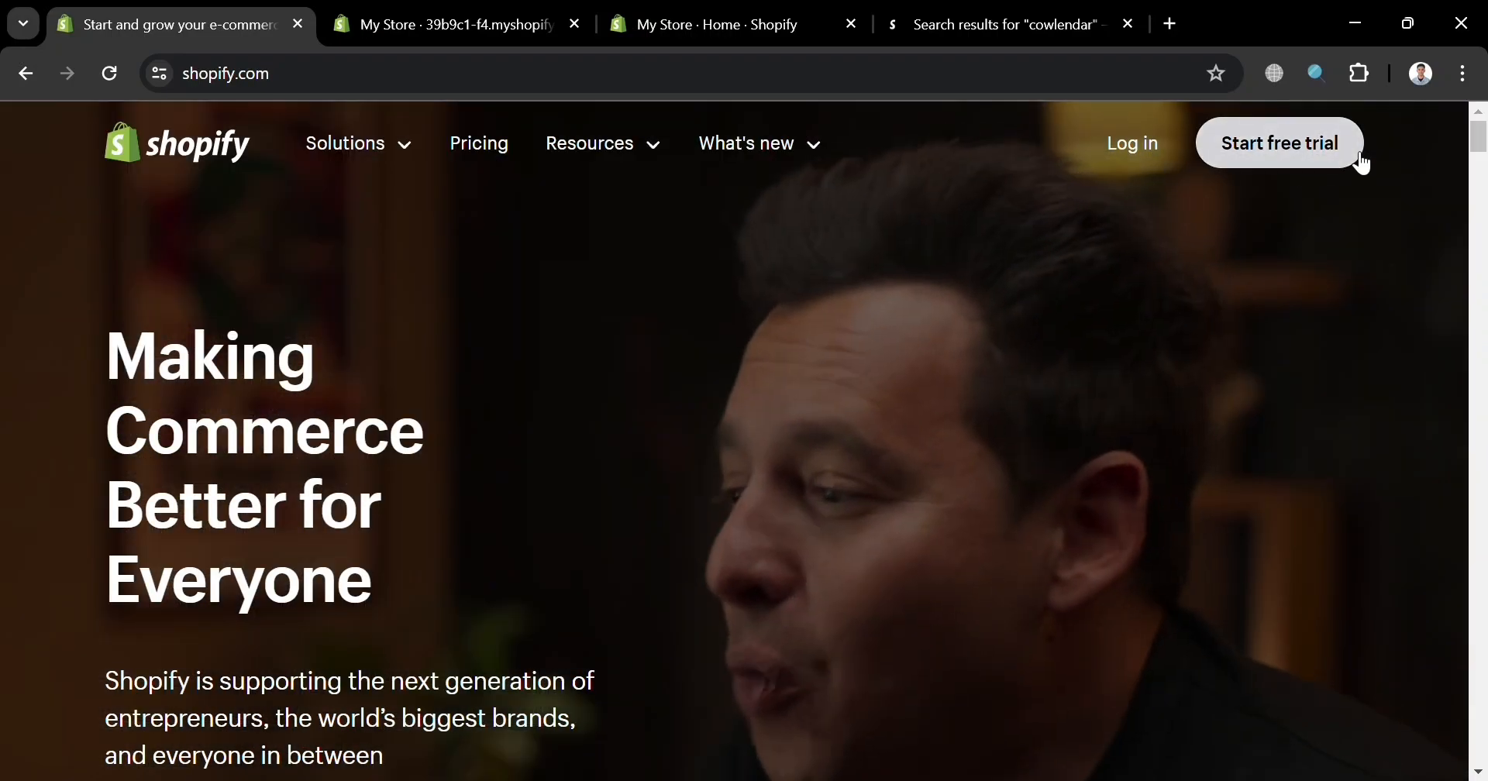
- Close the expired trial store's page and bring up the admin home of the active trial store
{"action": "left_click", "coordinate": [481, 10]}
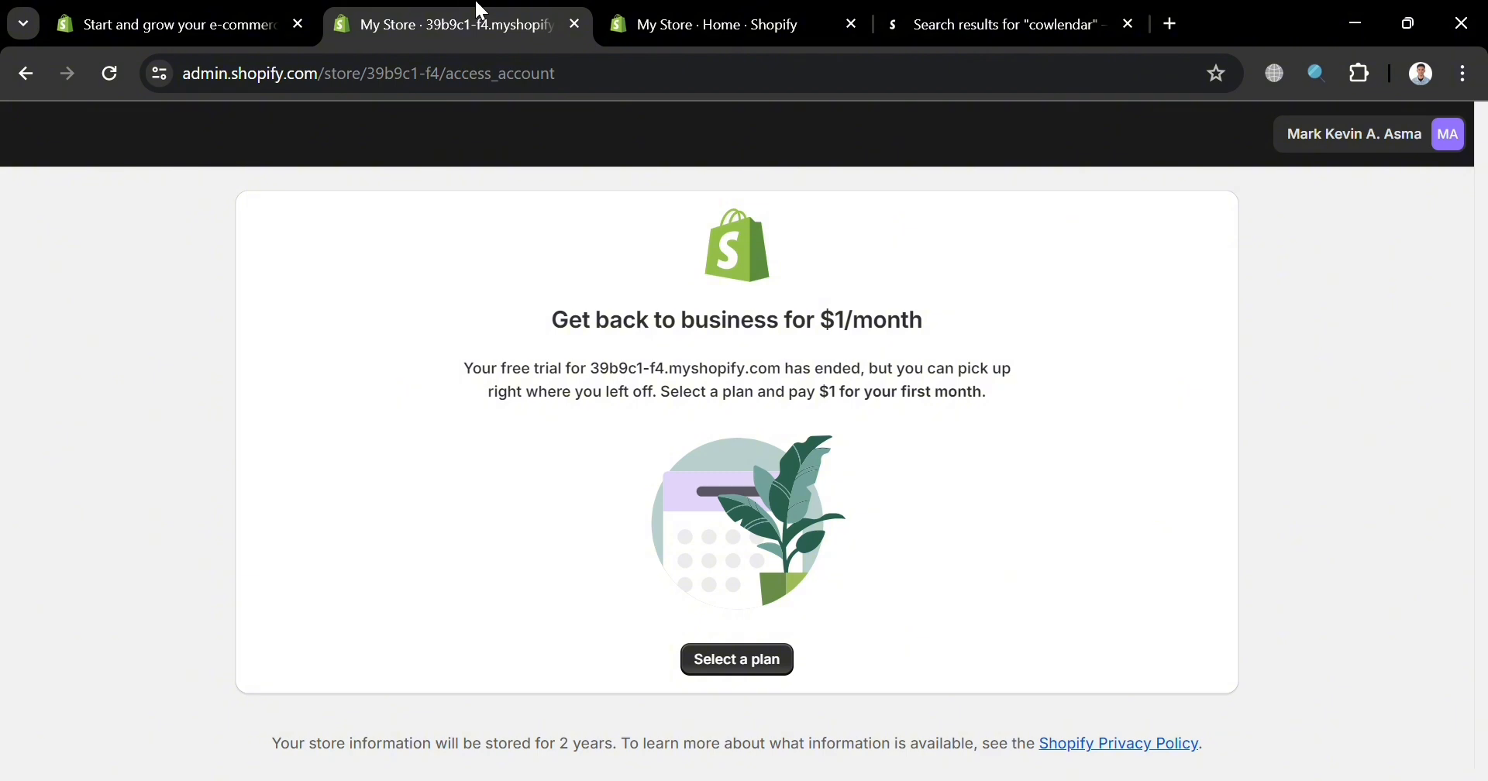
{"action": "left_click", "coordinate": [713, 11]}
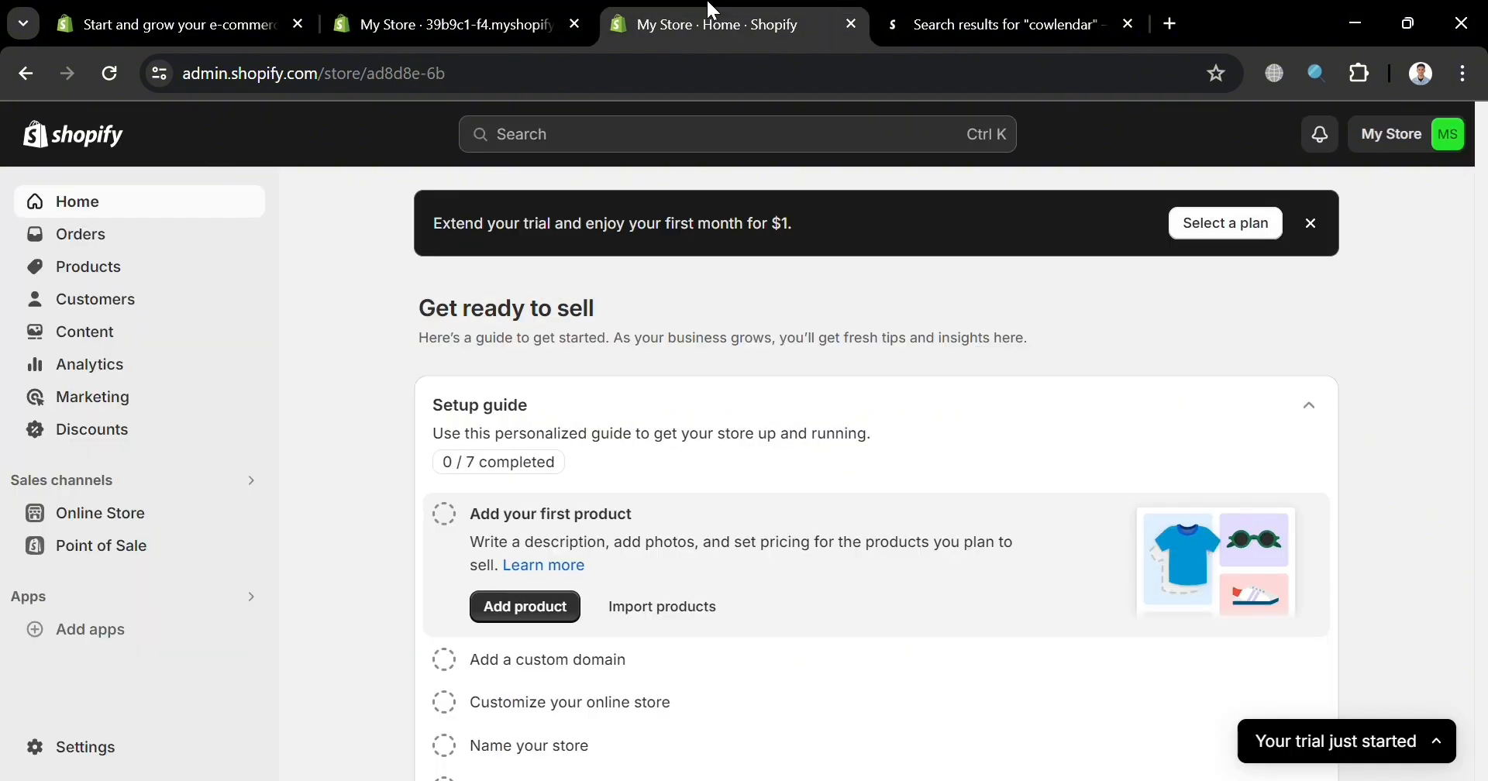
{"action": "left_click", "coordinate": [575, 25]}
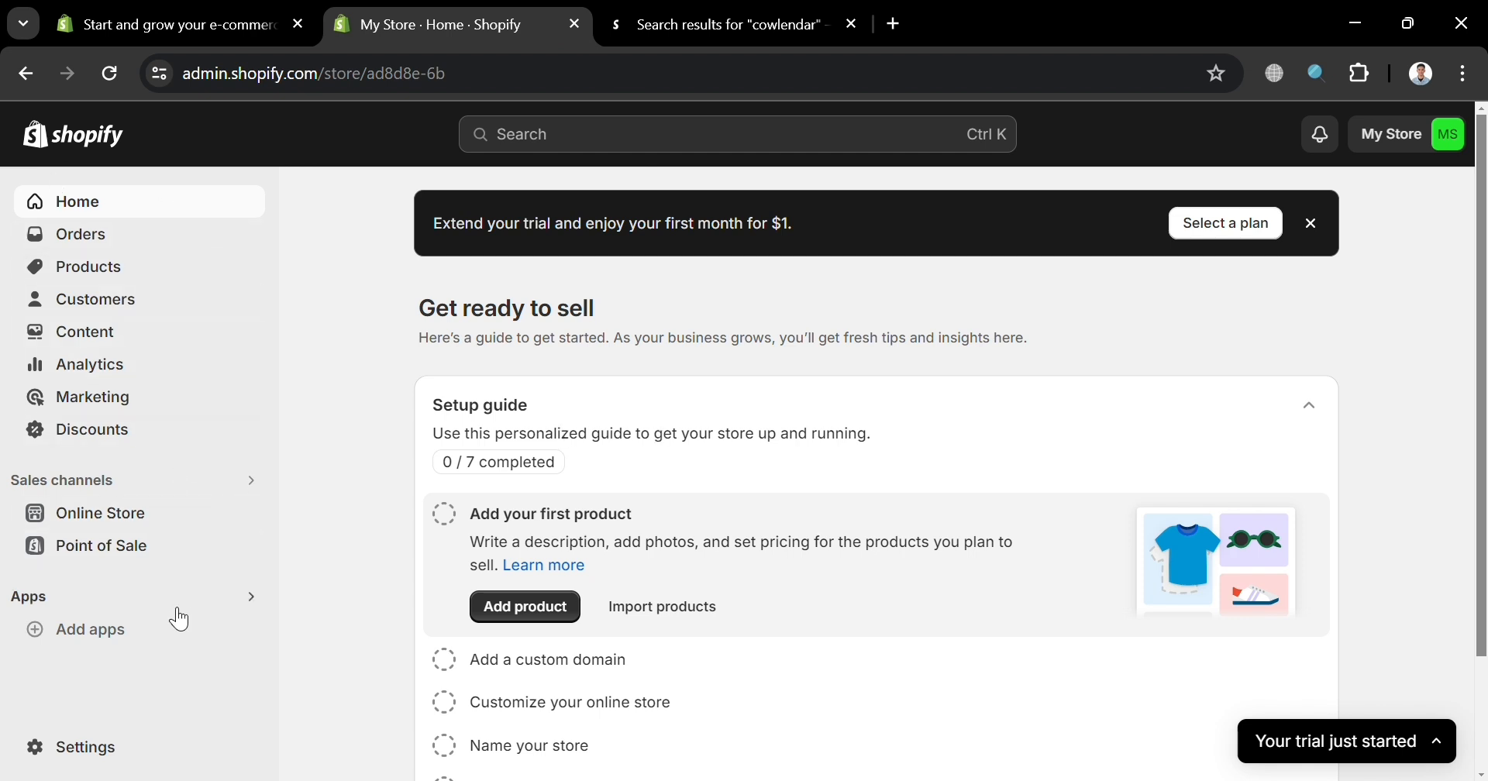
- Check the store's recommended apps, then open the Appointment Booking Cowlendar listing from the Shopify App Store results for "cowlendar"
{"action": "left_click", "coordinate": [53, 643]}
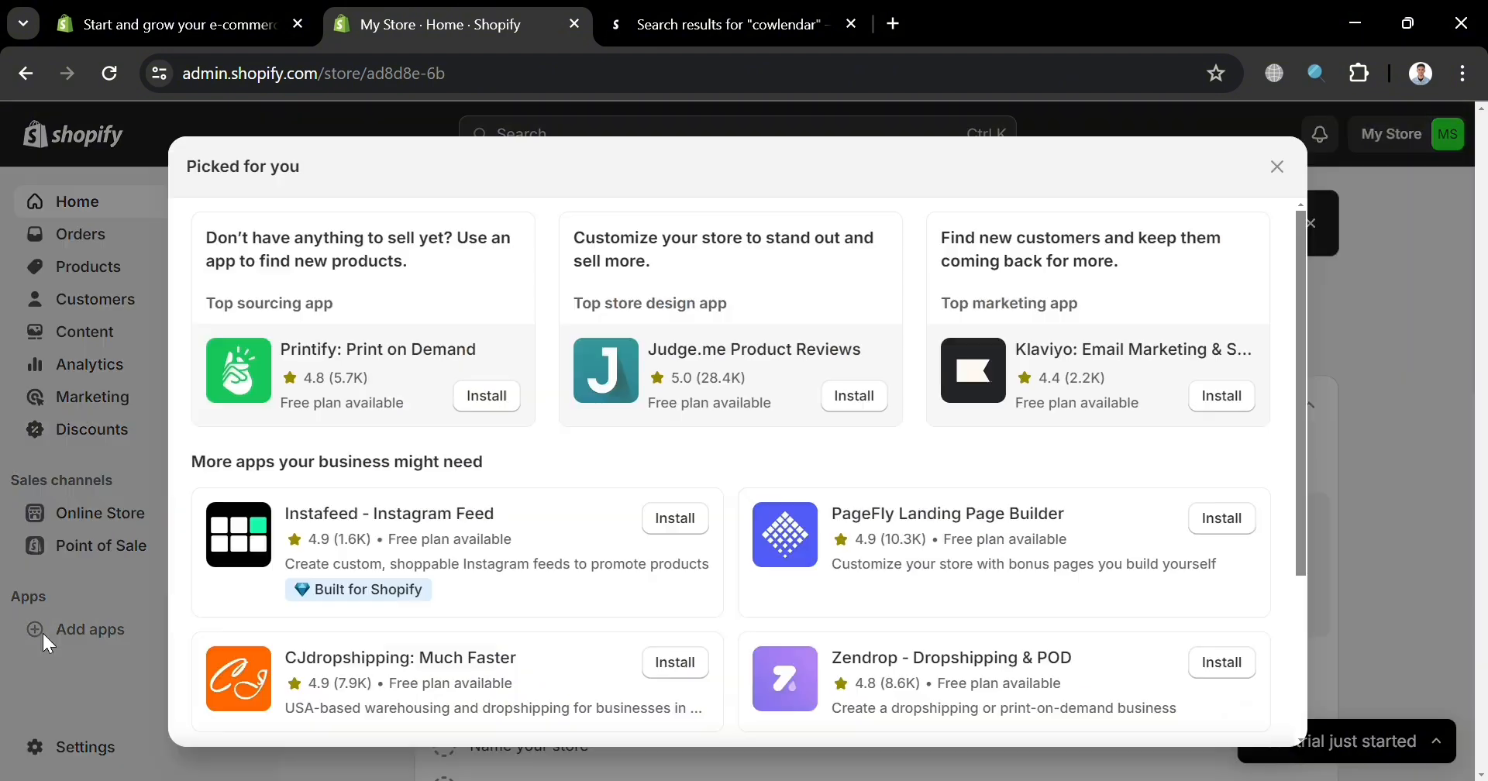
{"action": "scroll", "coordinate": [671, 489], "scroll_direction": "down", "scroll_amount": 3}
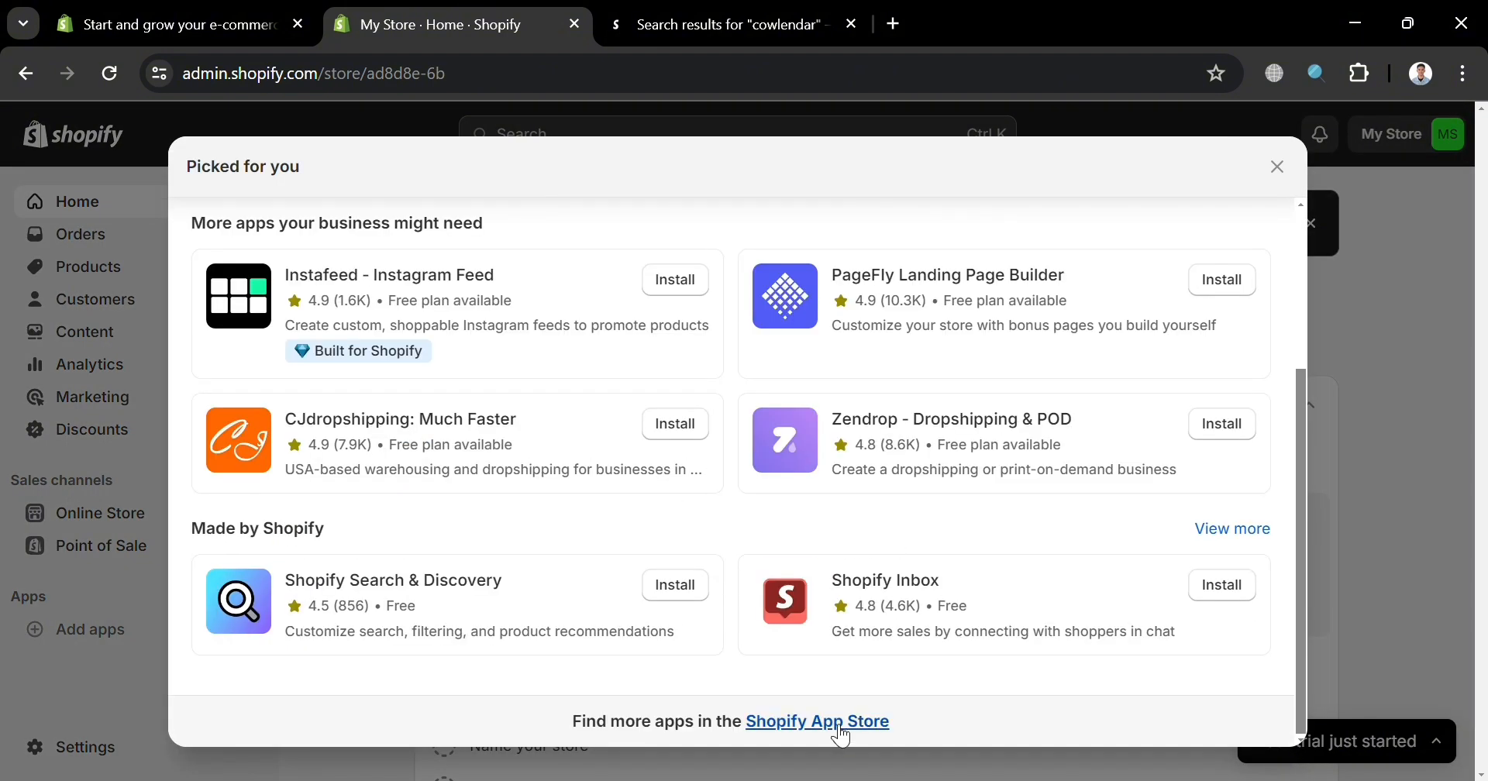
{"action": "left_click", "coordinate": [787, 10]}
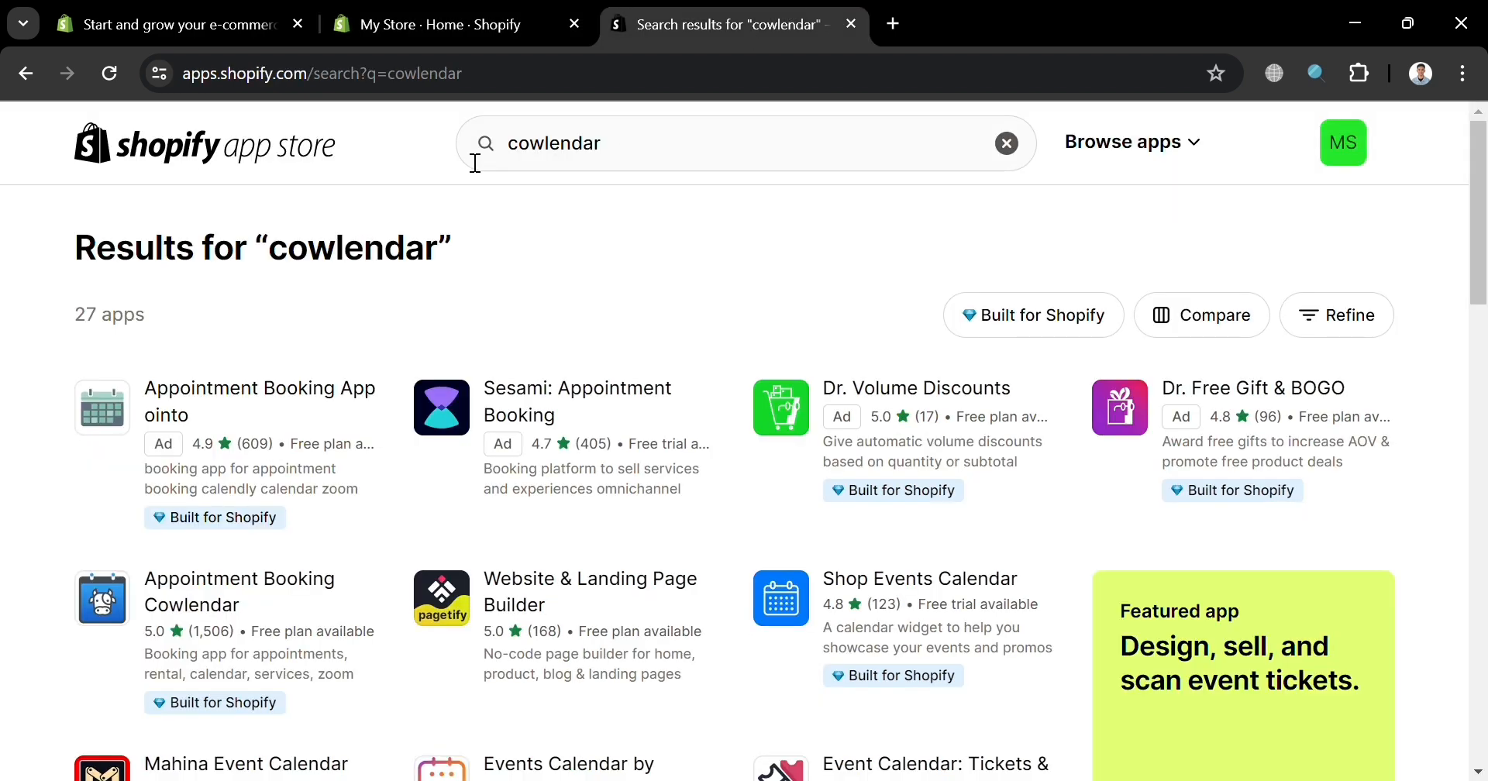
{"action": "left_click", "coordinate": [756, 158]}
{"action": "left_click", "coordinate": [693, 224]}
{"action": "left_click", "coordinate": [232, 609]}
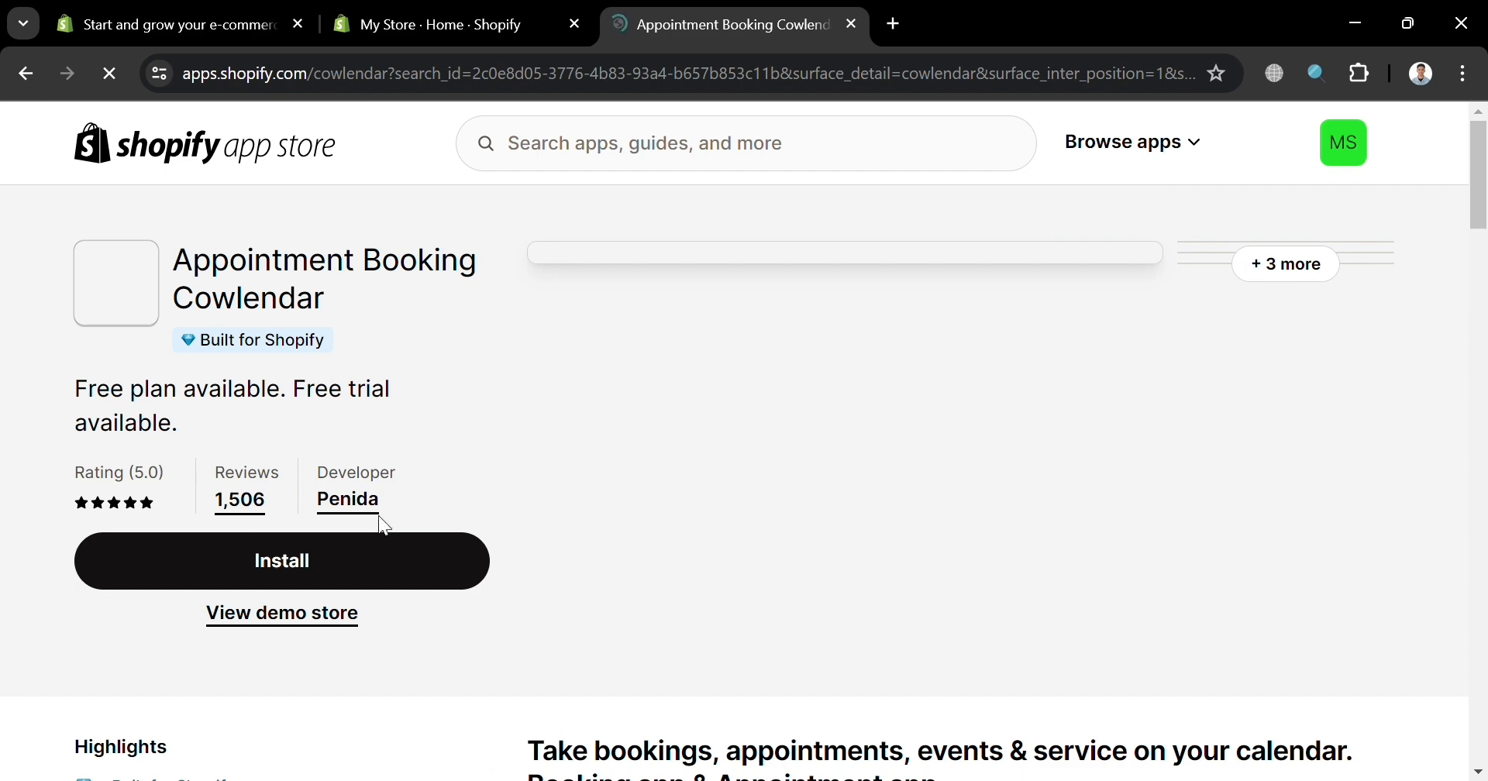
- Review the Appointment Booking Cowlendar listing and install the app on the store, approving its requested data access
{"action": "scroll", "coordinate": [691, 664], "scroll_direction": "down", "scroll_amount": 5}
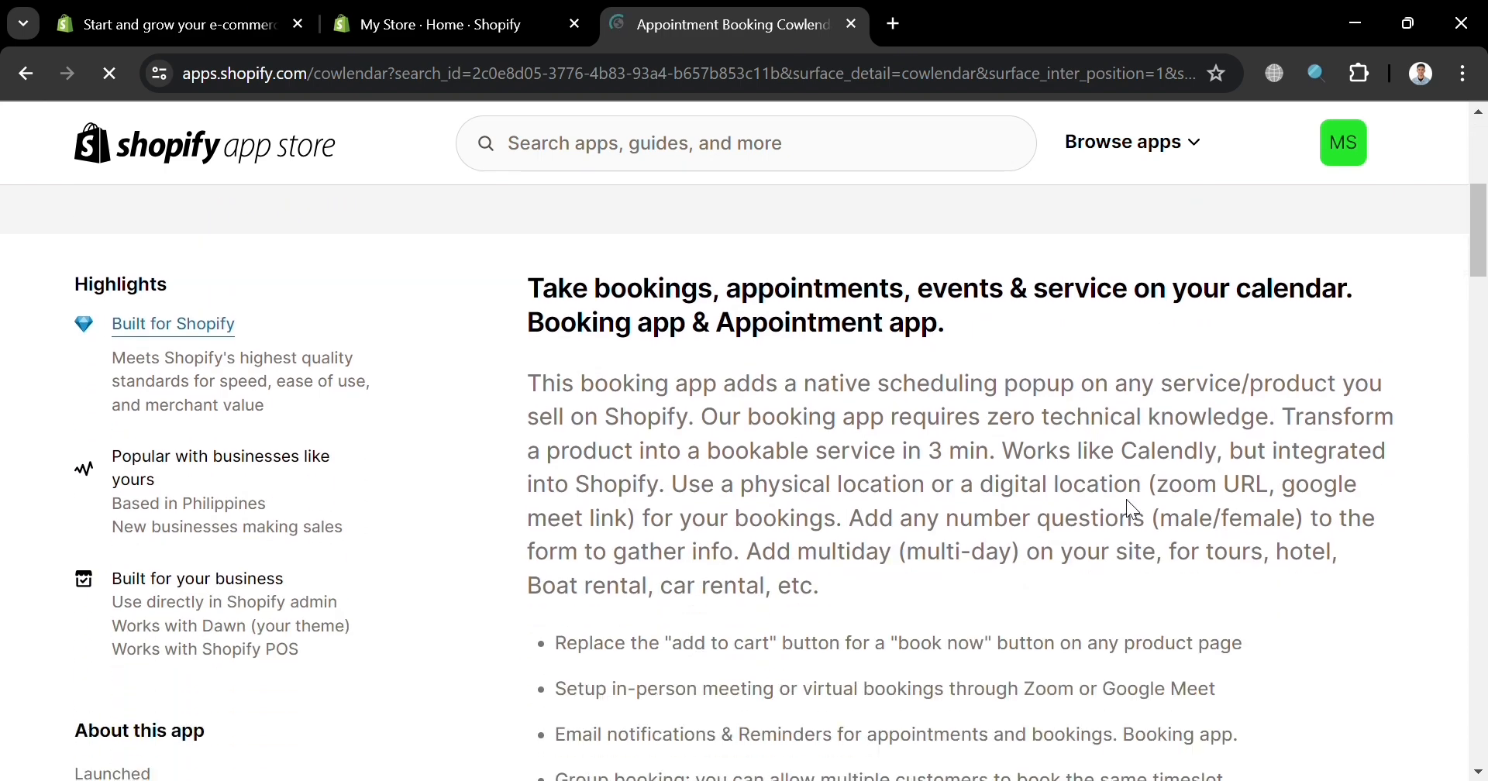
{"action": "scroll", "coordinate": [919, 608], "scroll_direction": "down", "scroll_amount": 4}
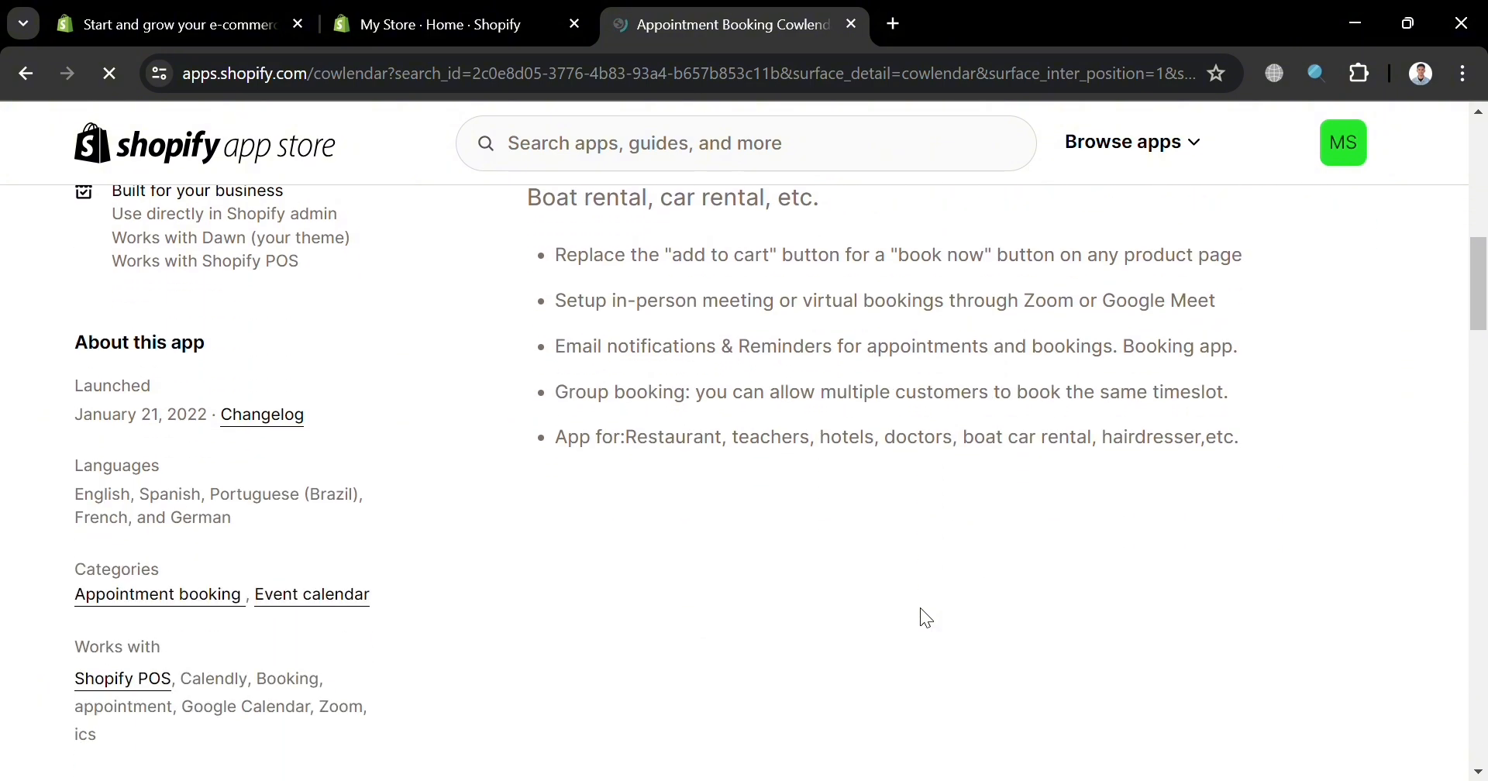
{"action": "scroll", "coordinate": [919, 608], "scroll_direction": "up", "scroll_amount": 5}
{"action": "scroll", "coordinate": [920, 608], "scroll_direction": "down", "scroll_amount": 3}
{"action": "scroll", "coordinate": [920, 607], "scroll_direction": "up", "scroll_amount": 8}
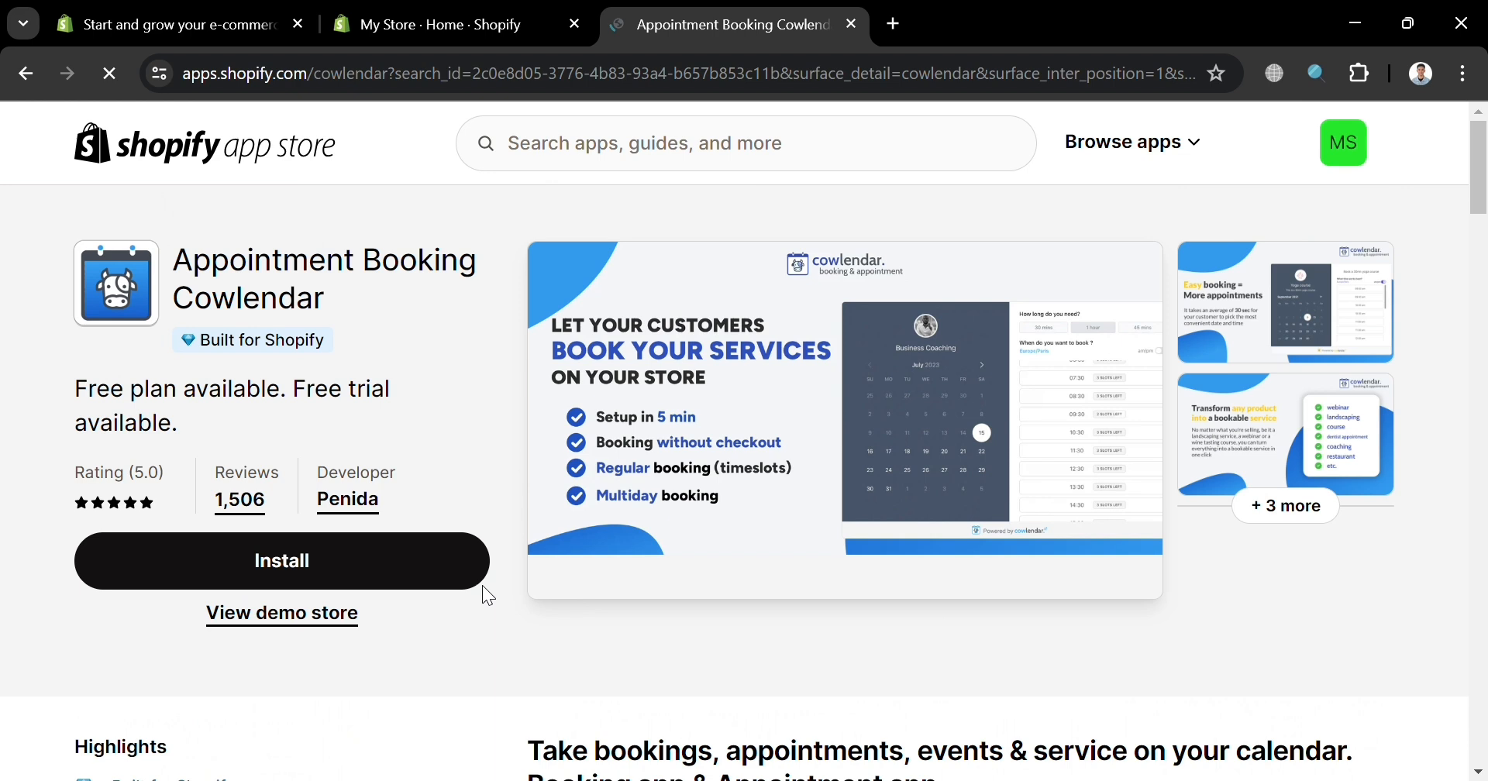
{"action": "left_click", "coordinate": [347, 575]}
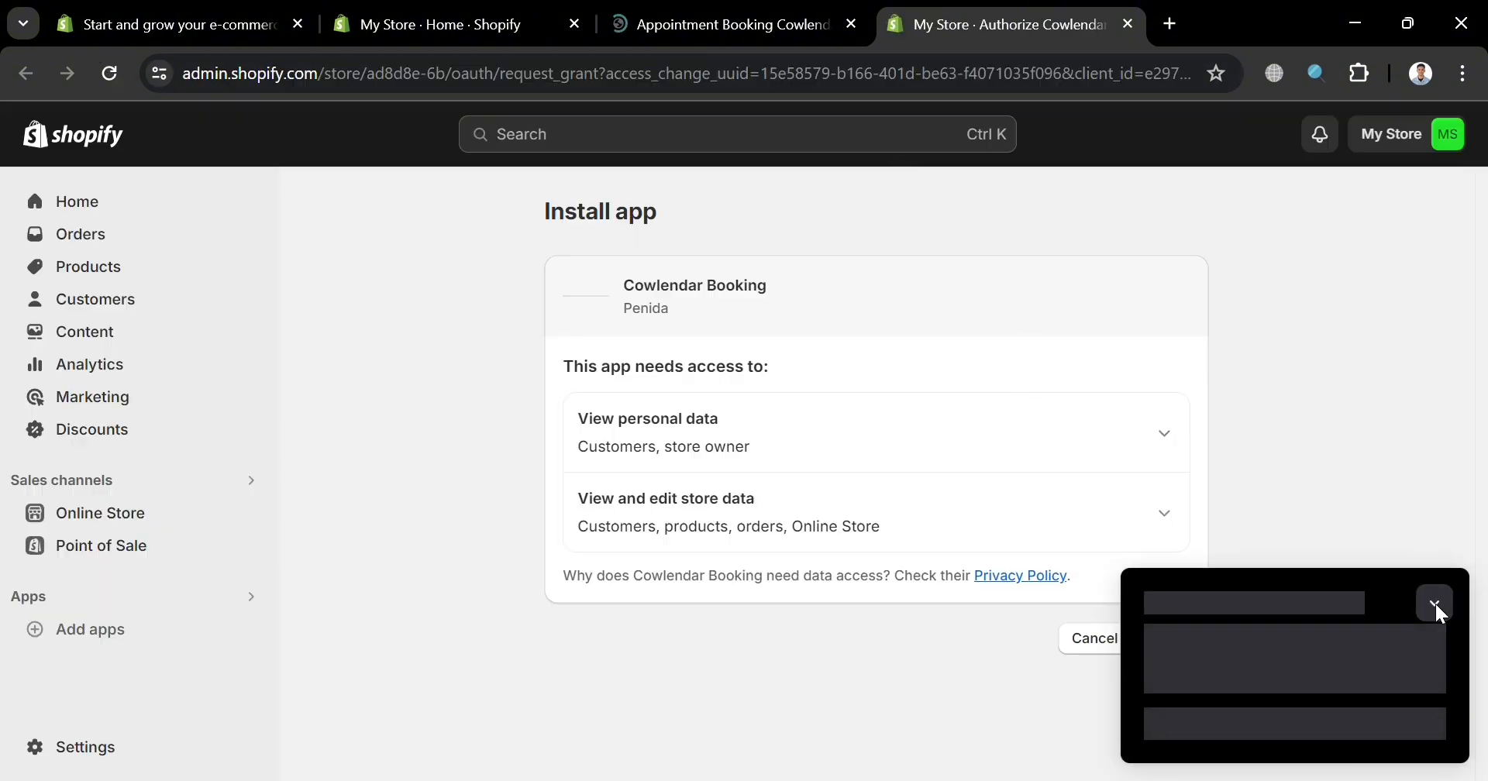
{"action": "left_click", "coordinate": [1435, 603]}
{"action": "left_click", "coordinate": [1177, 640]}
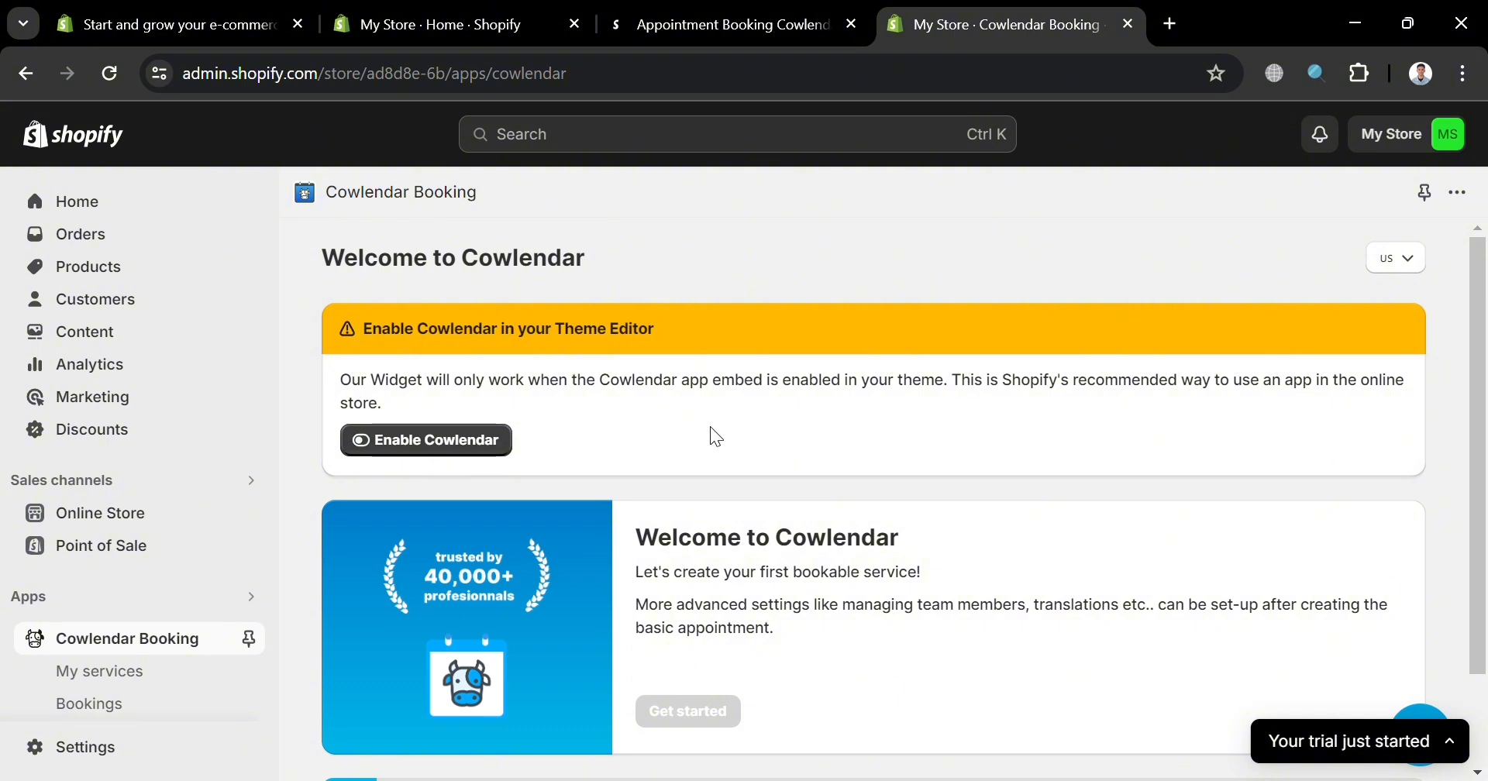
- Enable the Cowlendar app embed in the Dawn theme, save the theme, and close the app's enabling instructions
{"action": "left_click", "coordinate": [452, 447]}
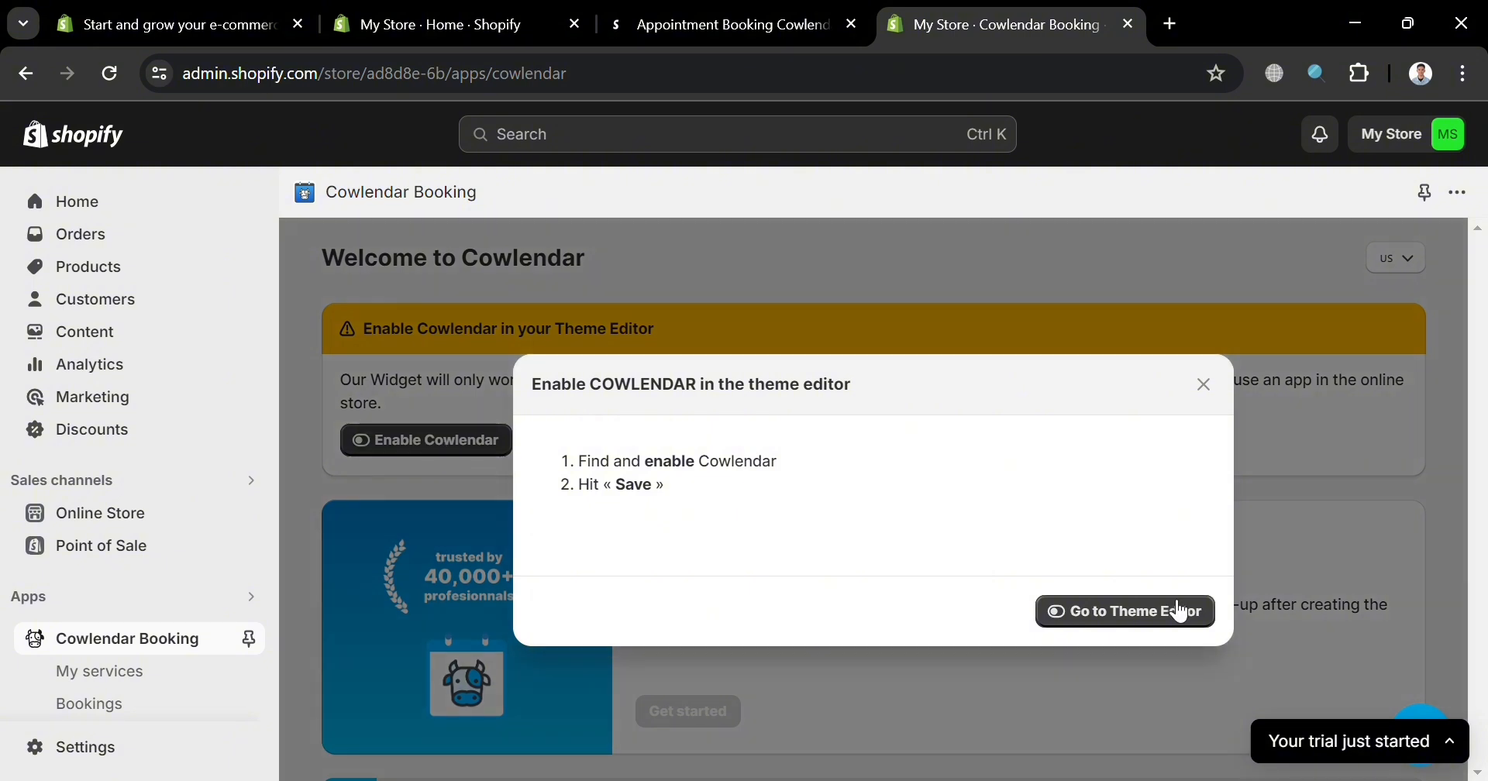
{"action": "left_click", "coordinate": [1187, 620]}
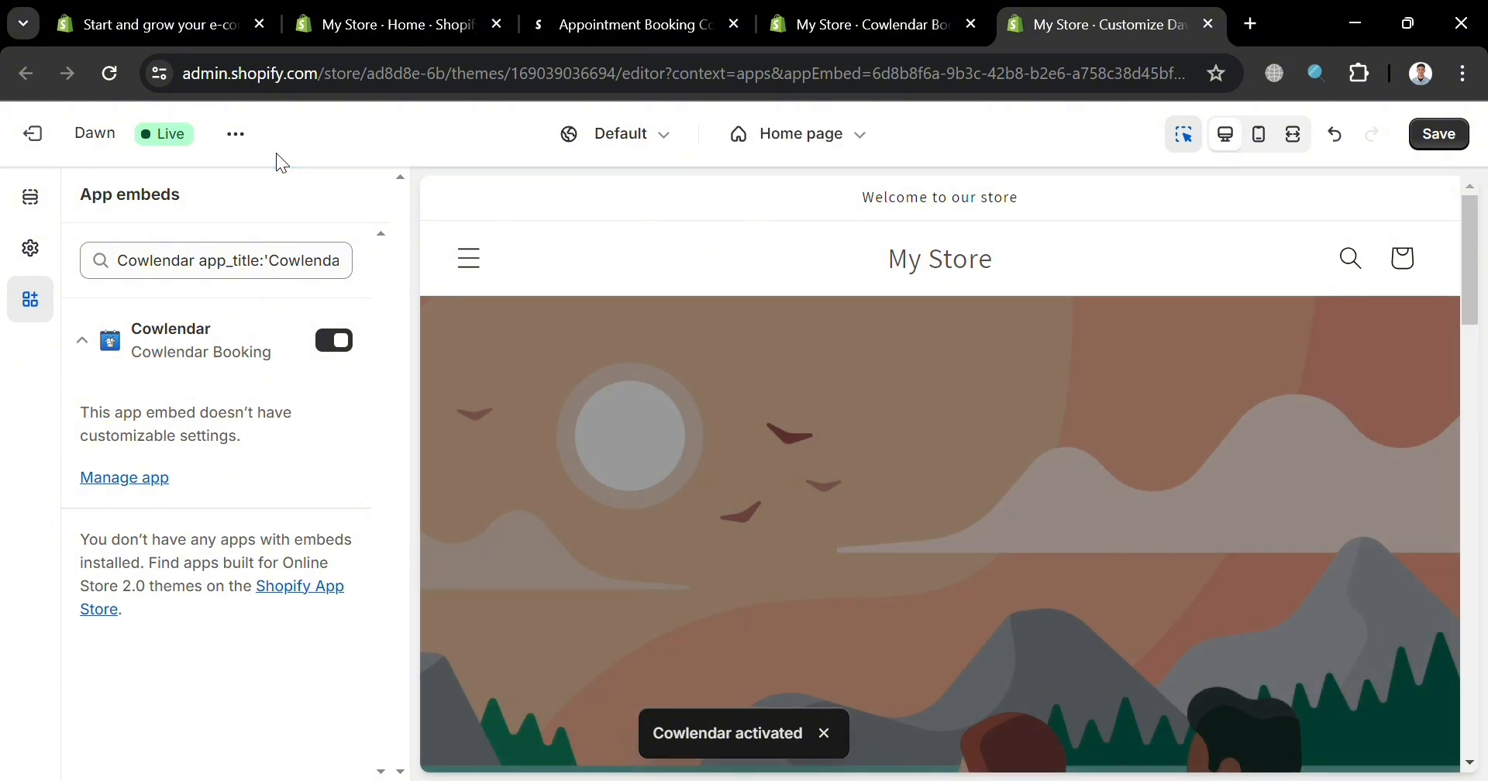
{"action": "left_click", "coordinate": [1464, 143]}
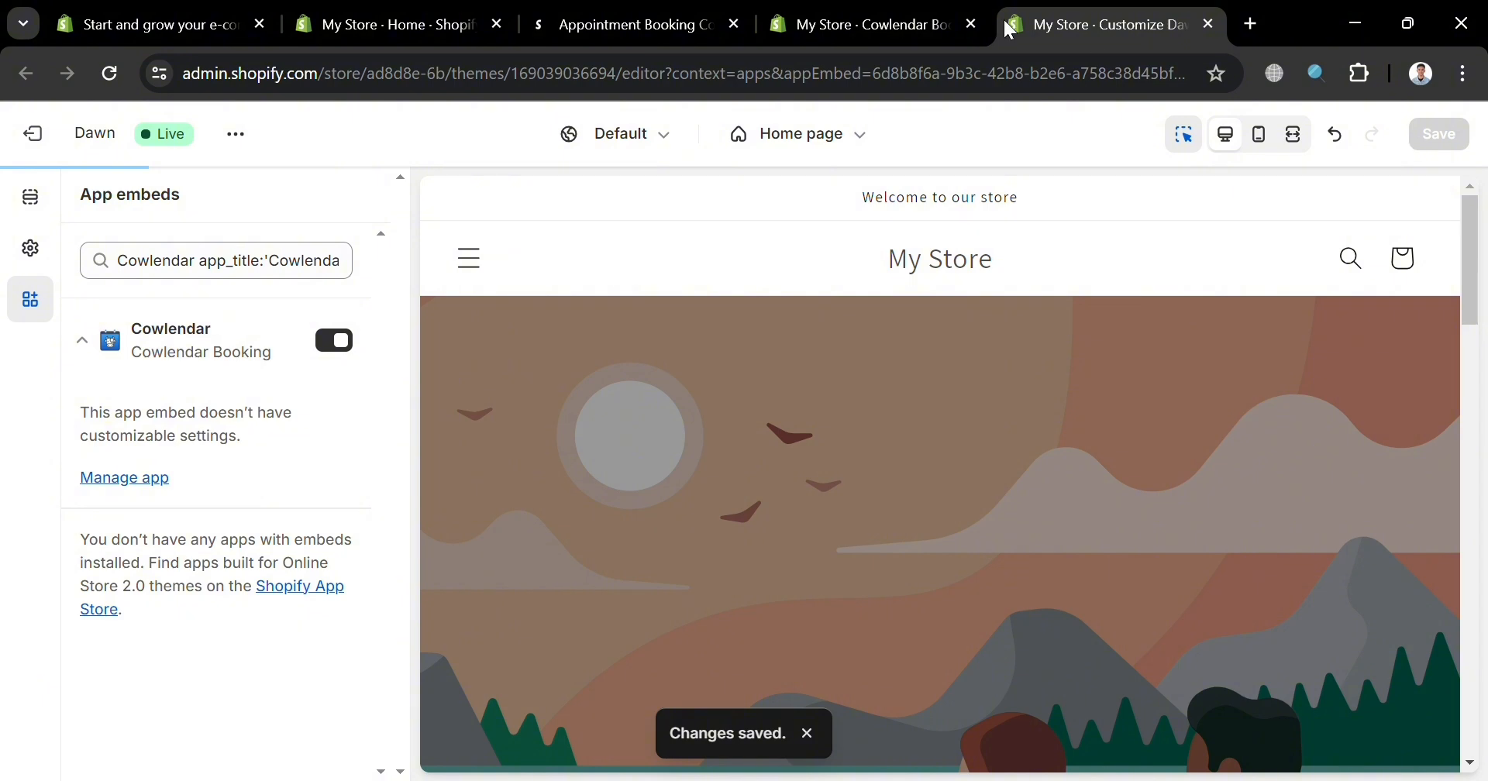
{"action": "left_click", "coordinate": [895, 20]}
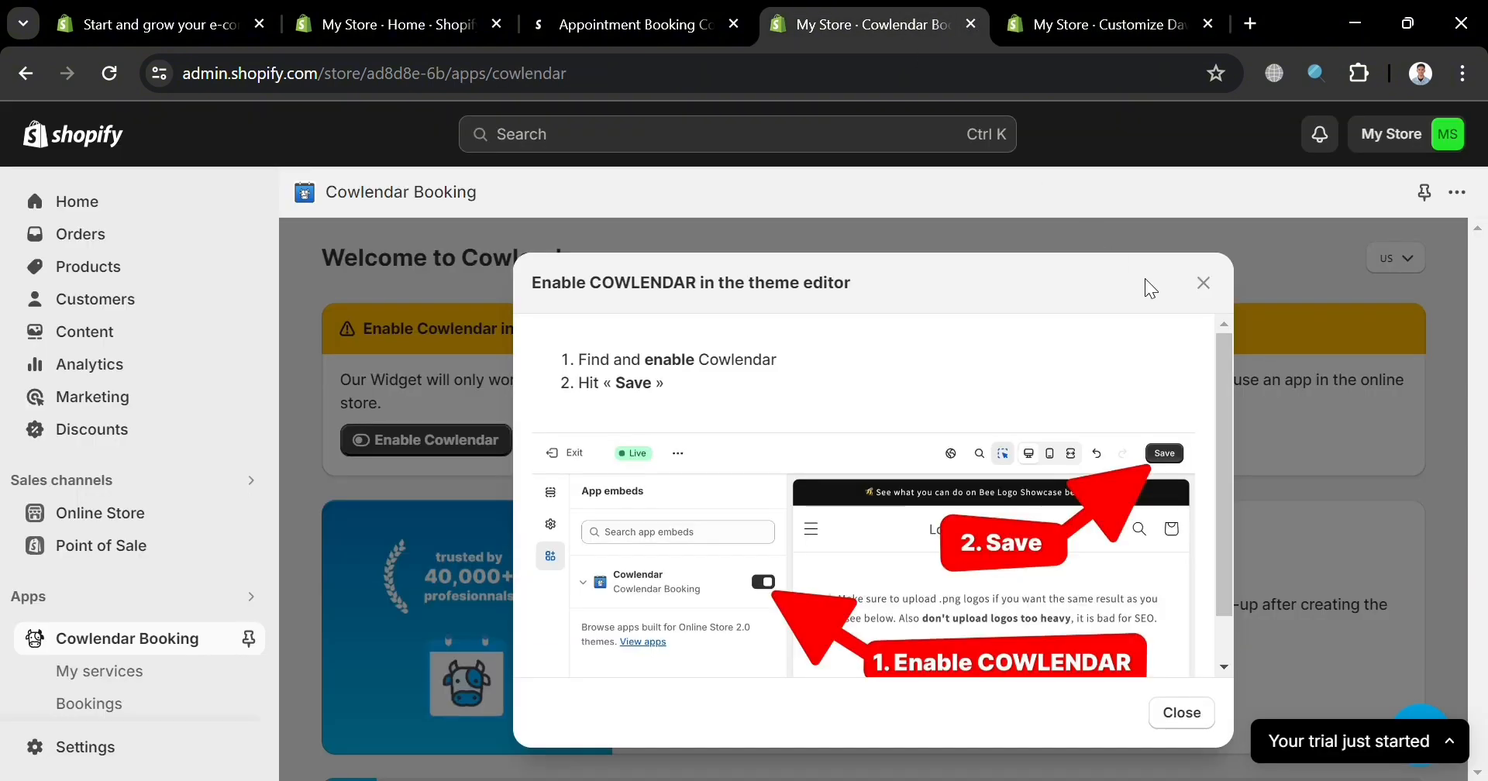
{"action": "left_click", "coordinate": [1178, 714]}
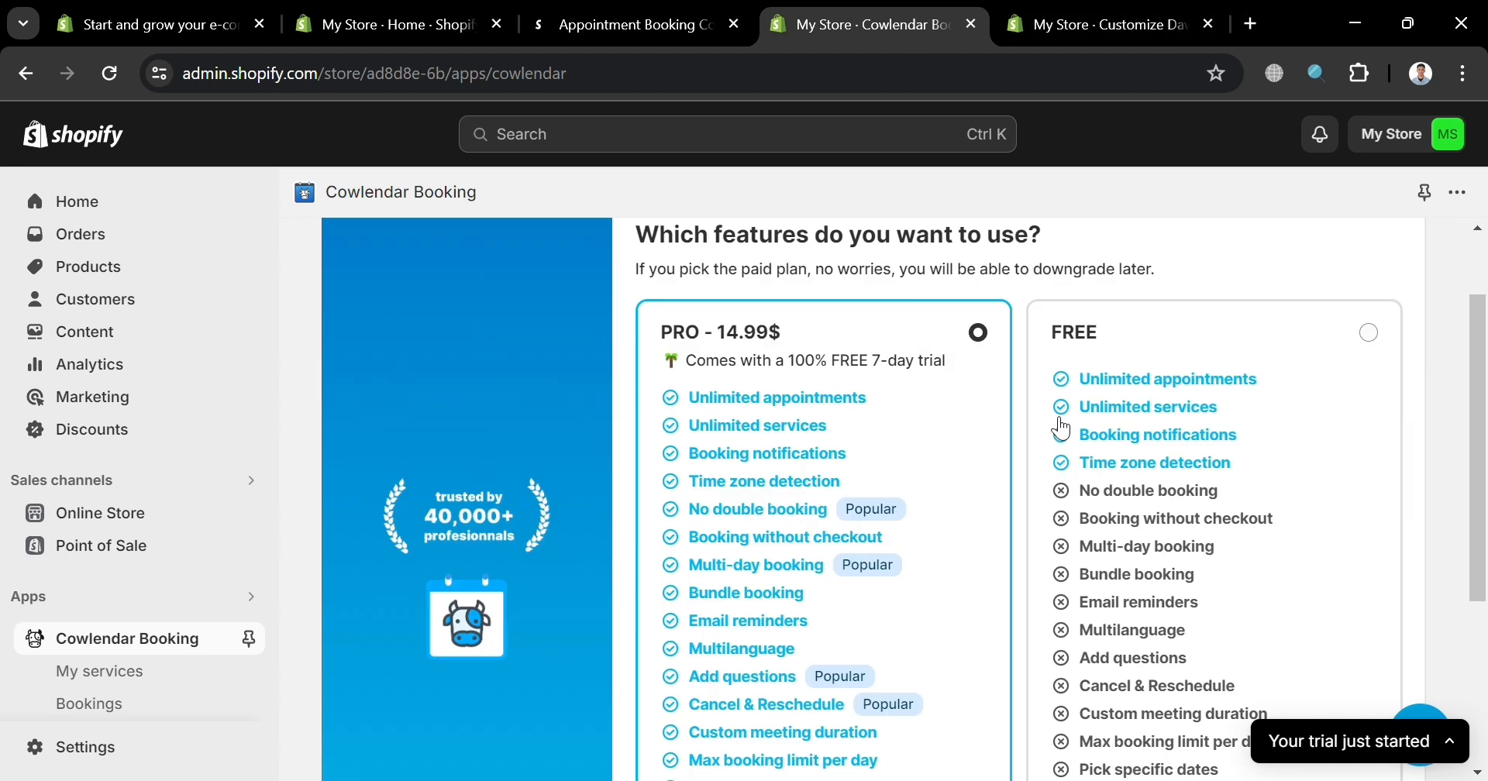
- Compare the PRO and FREE plans in the Cowlendar onboarding and proceed with the FREE plan
{"action": "scroll", "coordinate": [957, 357], "scroll_direction": "down", "scroll_amount": 3}
{"action": "scroll", "coordinate": [955, 356], "scroll_direction": "up", "scroll_amount": 2}
{"action": "scroll", "coordinate": [955, 357], "scroll_direction": "down", "scroll_amount": 1}
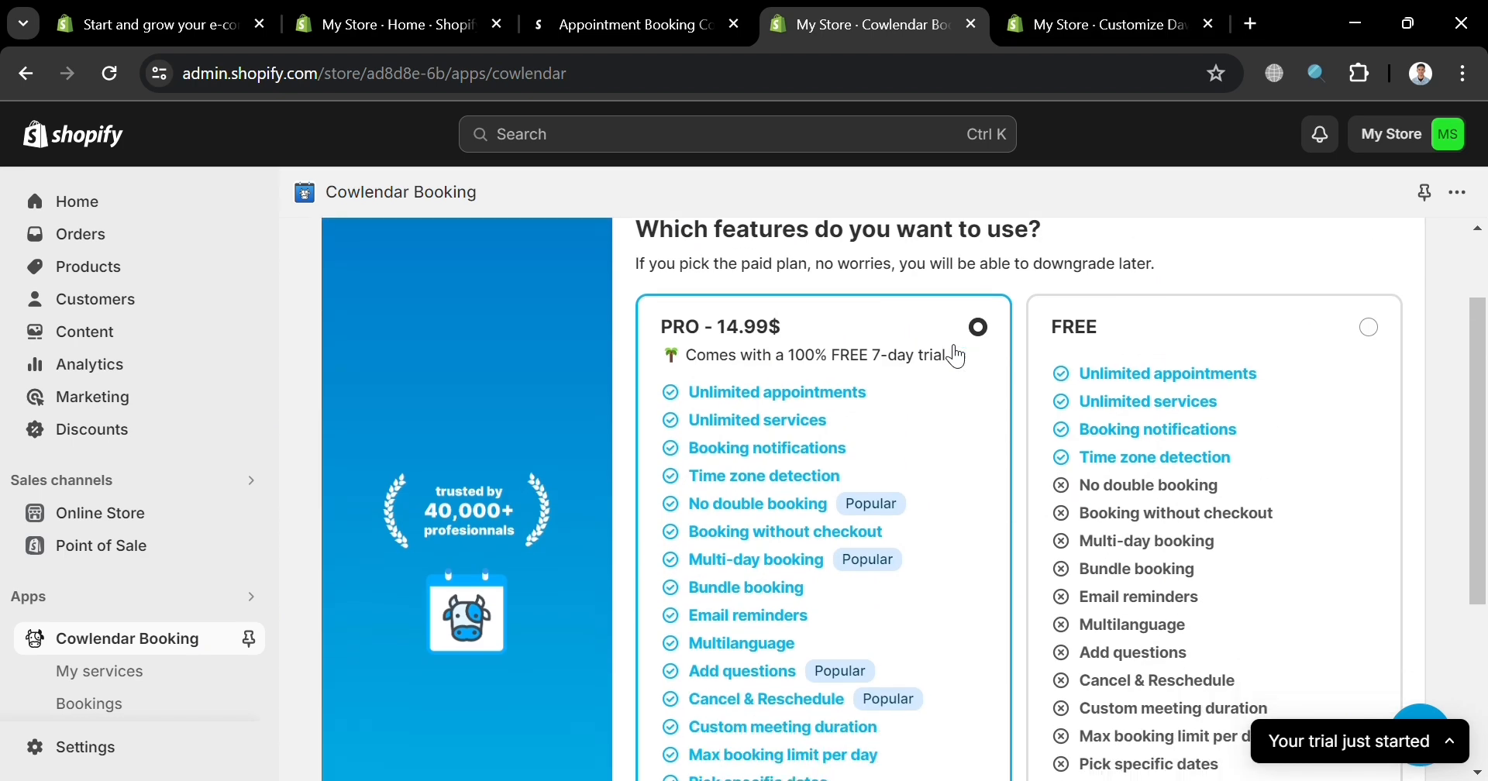
{"action": "scroll", "coordinate": [1107, 368], "scroll_direction": "down", "scroll_amount": 2}
{"action": "scroll", "coordinate": [1152, 369], "scroll_direction": "up", "scroll_amount": 4}
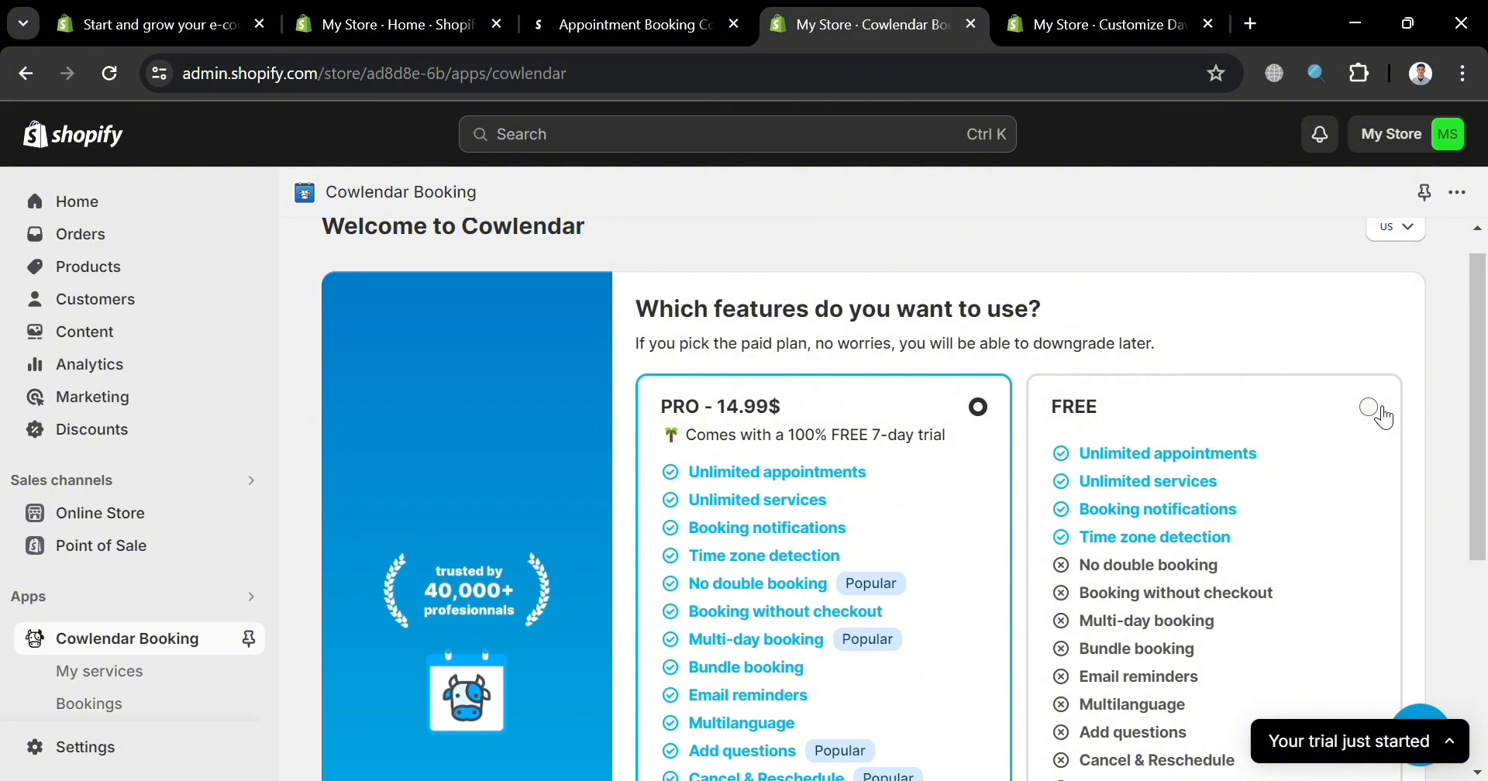
{"action": "left_click", "coordinate": [1383, 411]}
{"action": "scroll", "coordinate": [1384, 417], "scroll_direction": "down", "scroll_amount": 5}
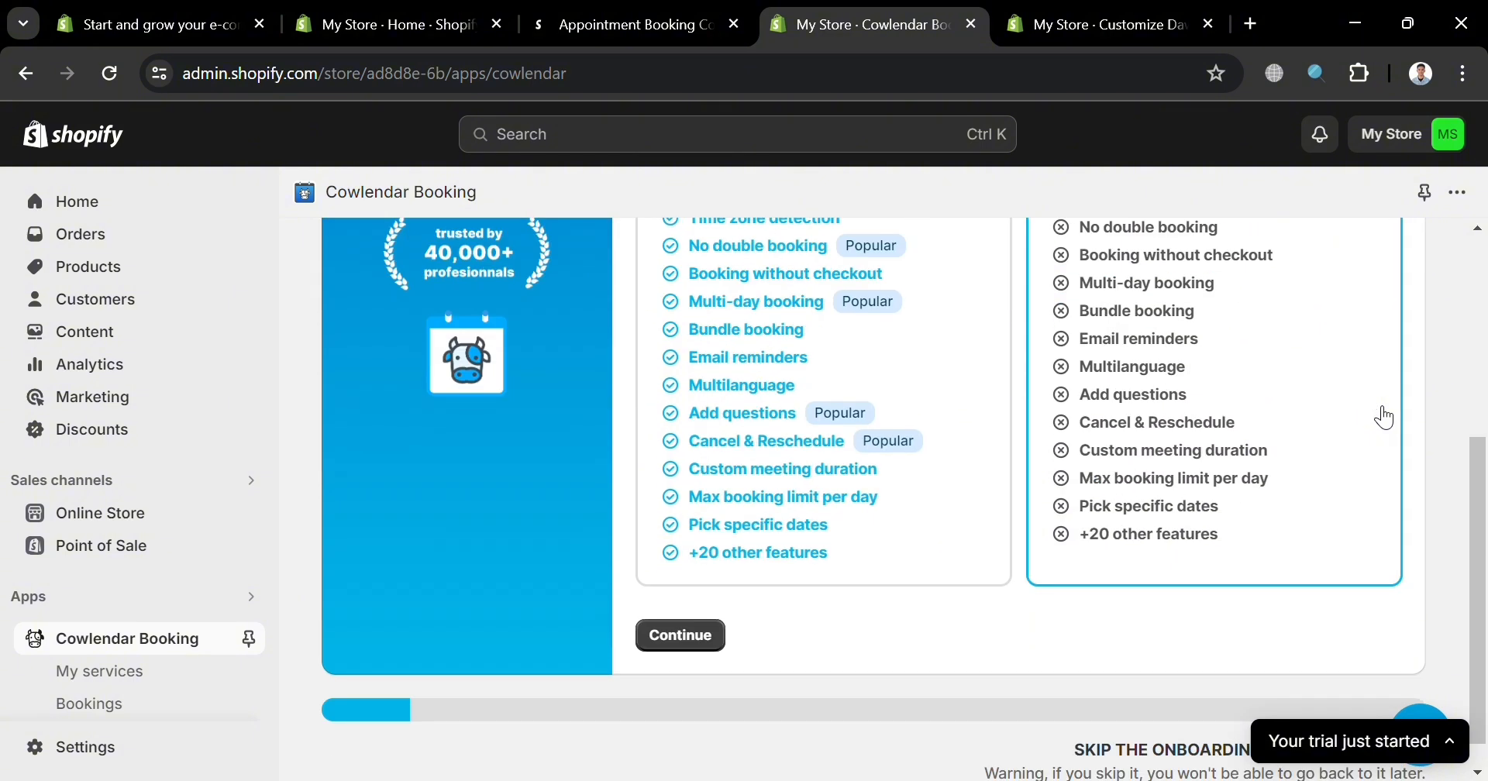
{"action": "left_click", "coordinate": [685, 604]}
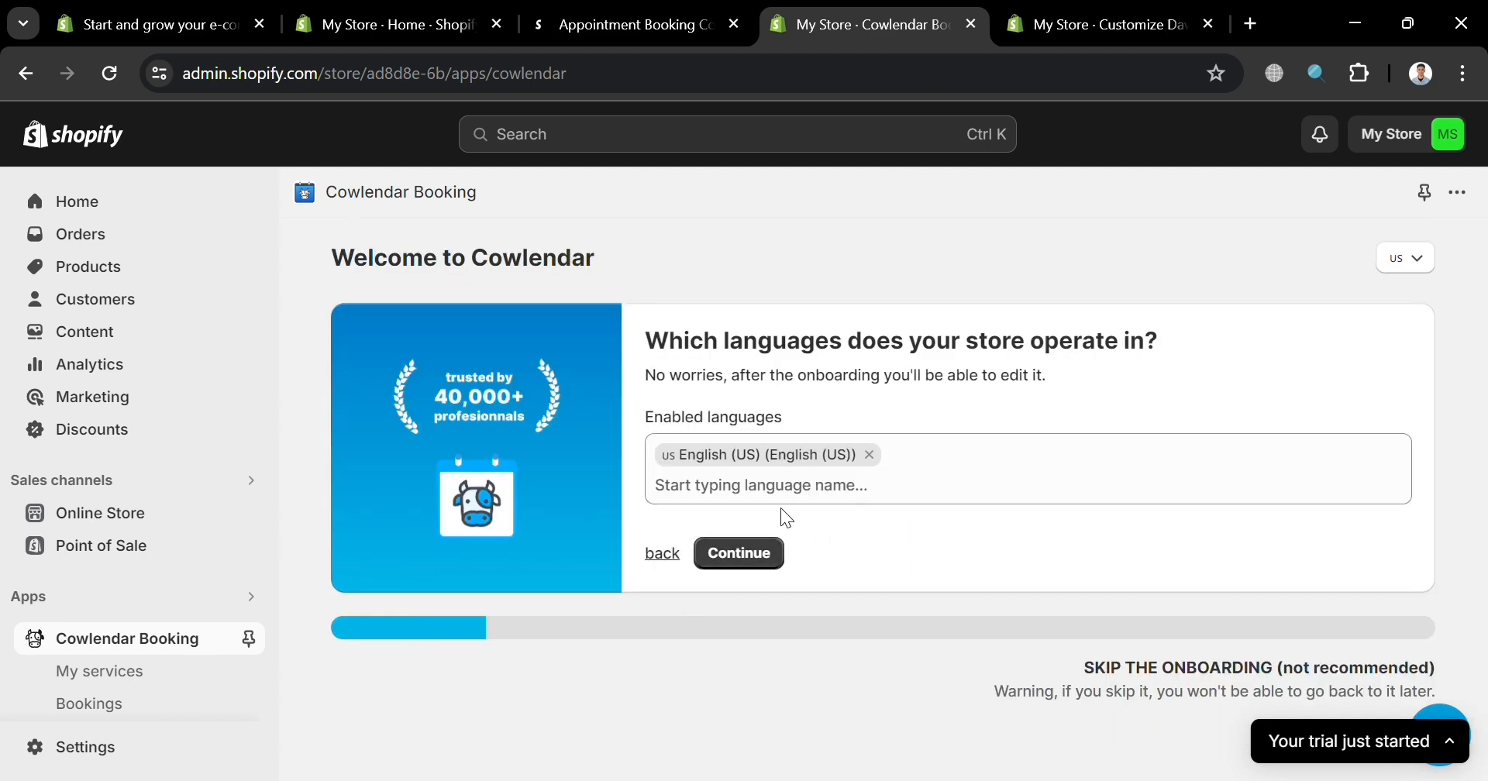
- Accept English (US) as the store language, with timezone Asia/Manila, AM/PM time format and Monday as week start in the onboarding
{"action": "left_click", "coordinate": [772, 553]}
{"action": "scroll", "coordinate": [771, 555], "scroll_direction": "down", "scroll_amount": 2}
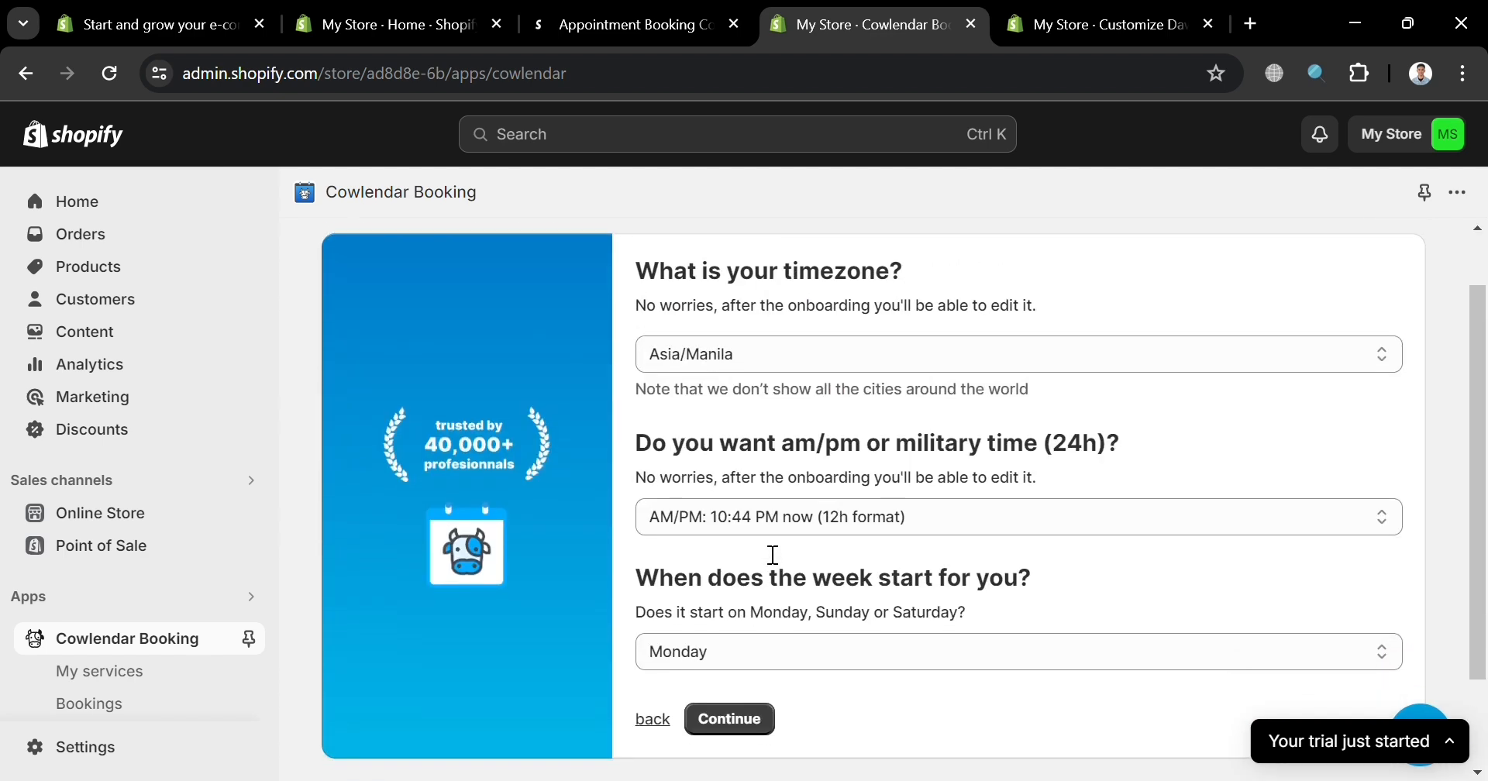
{"action": "scroll", "coordinate": [814, 499], "scroll_direction": "up", "scroll_amount": 1}
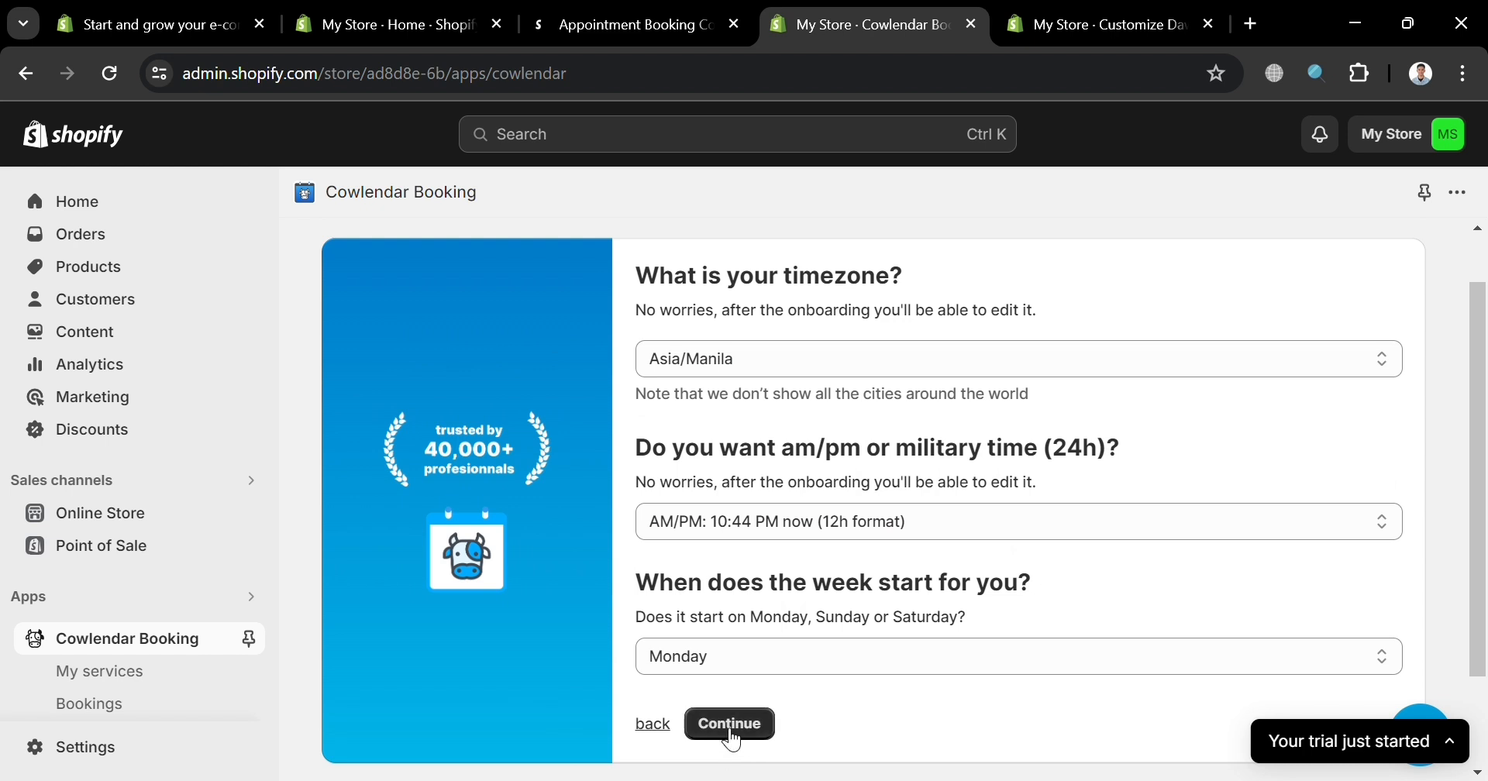
{"action": "left_click", "coordinate": [731, 736]}
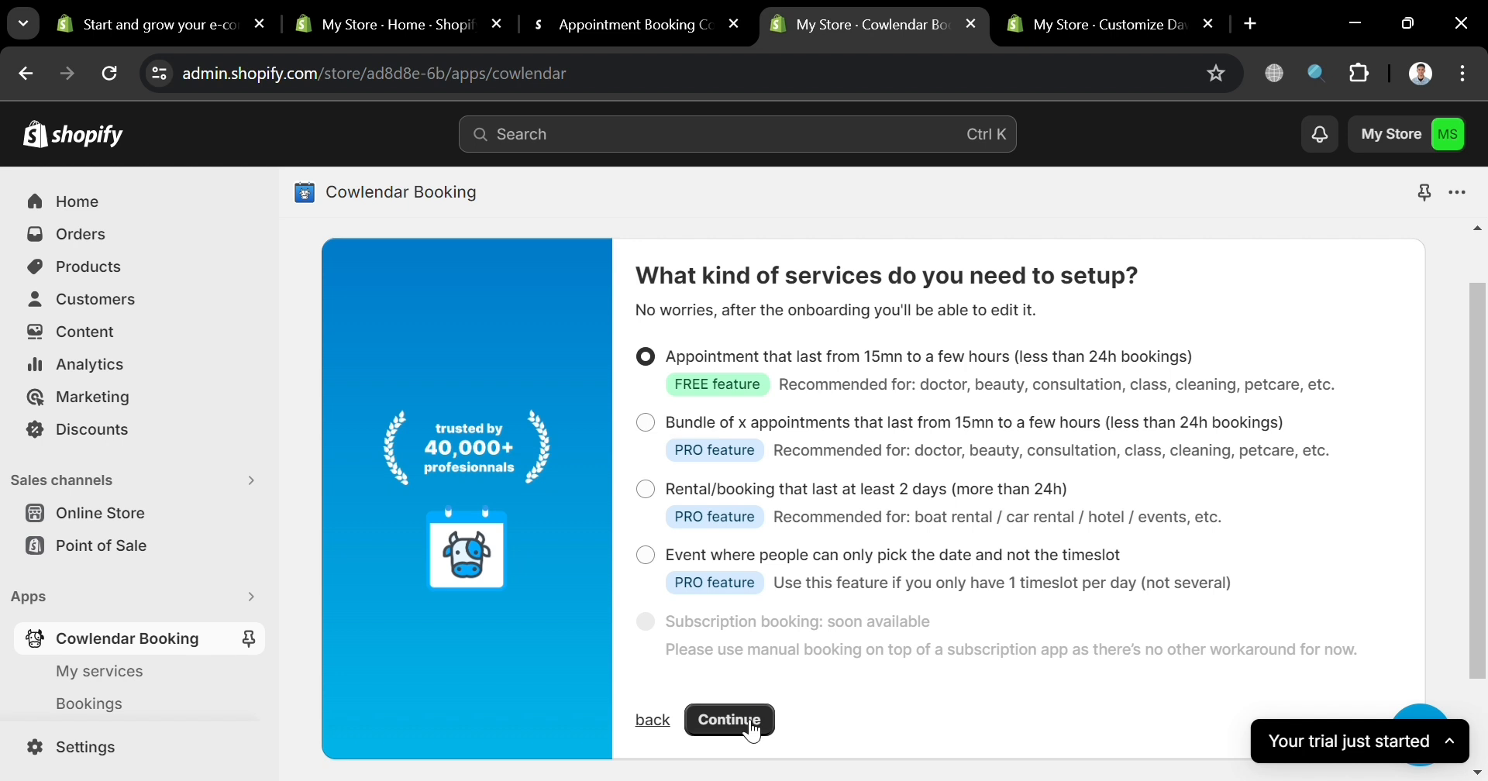
- Choose appointments of less than 24 hours, paid on Shopify, linked to a new Appointment product priced at 10
{"action": "left_click", "coordinate": [730, 720]}
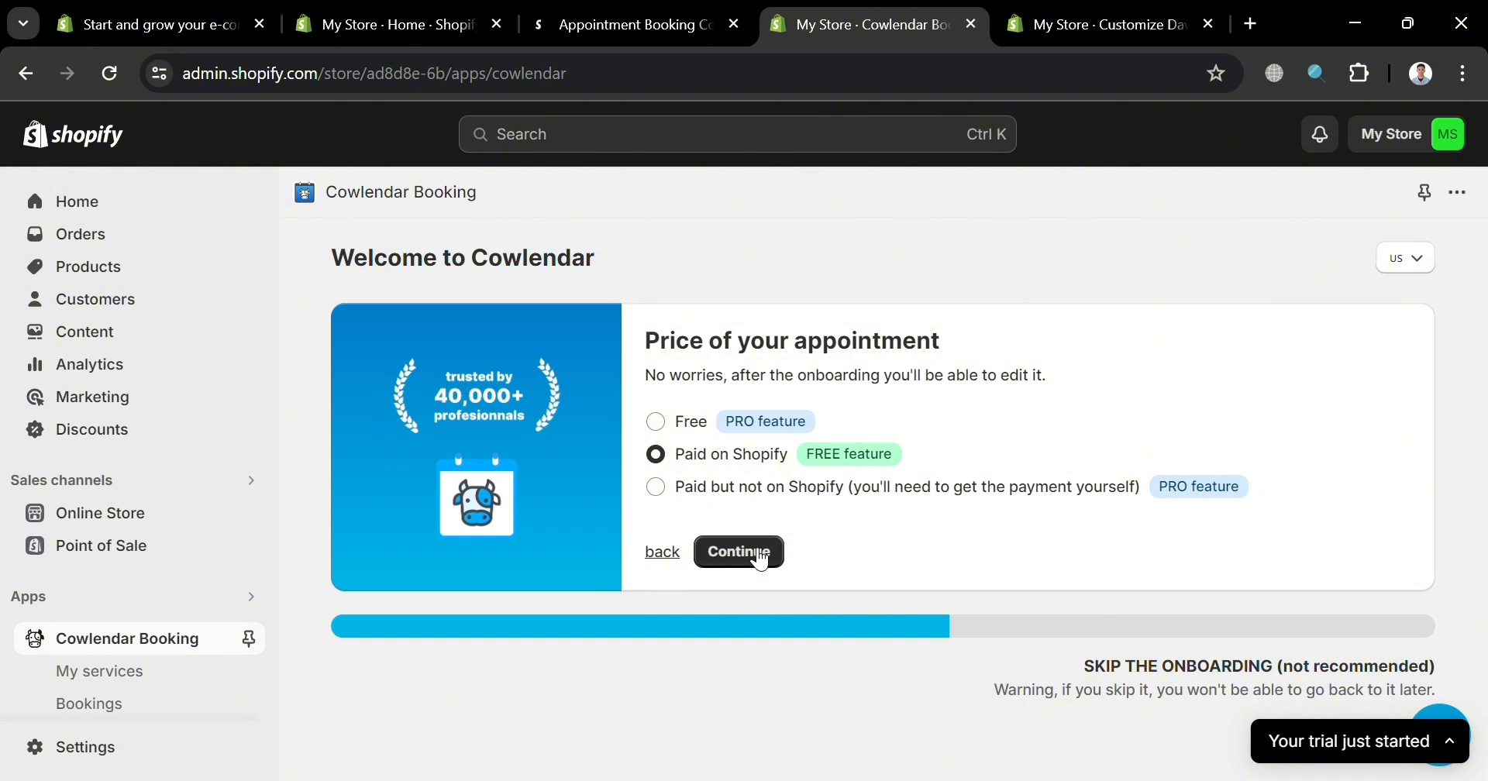
{"action": "left_click", "coordinate": [761, 559]}
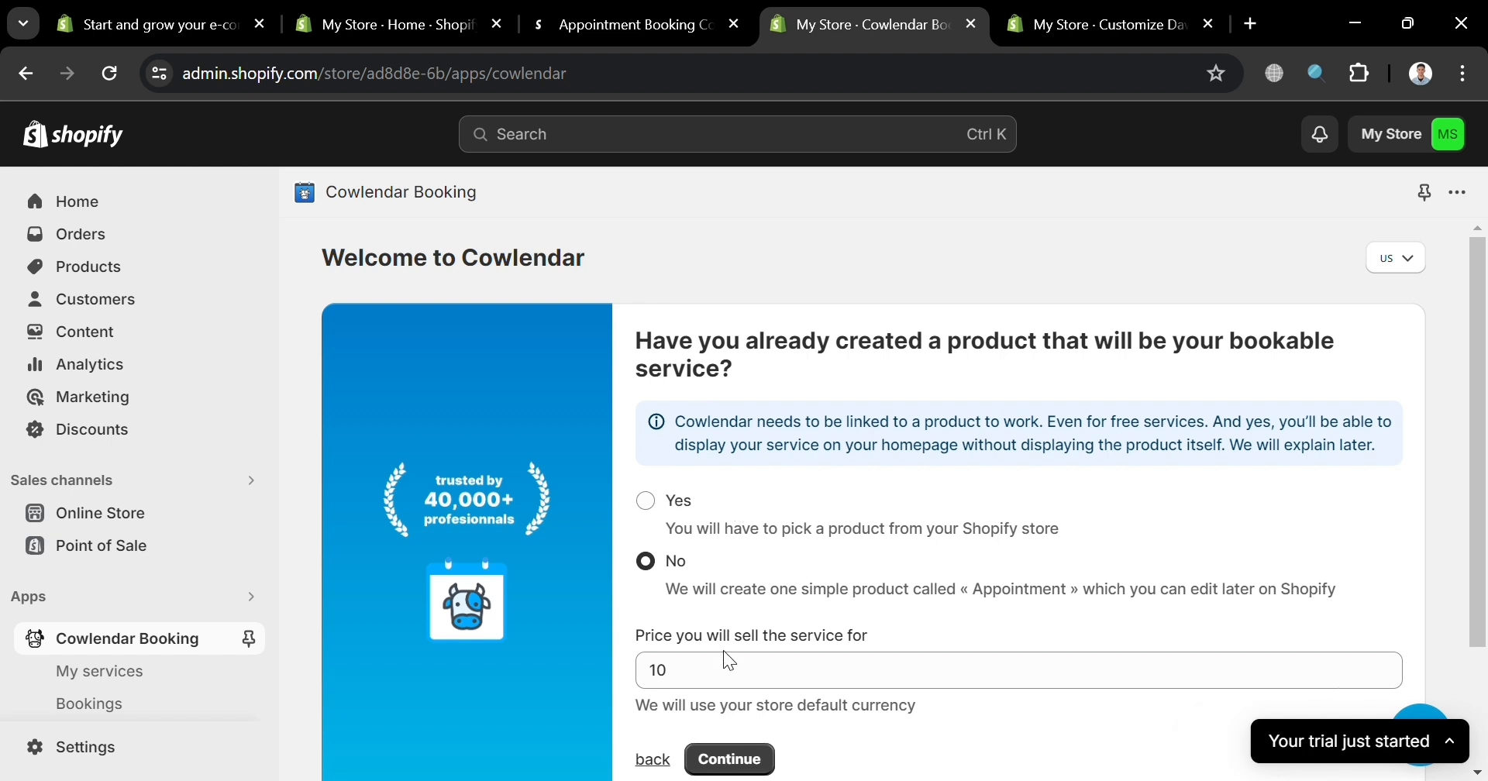
{"action": "scroll", "coordinate": [724, 658], "scroll_direction": "down", "scroll_amount": 1}
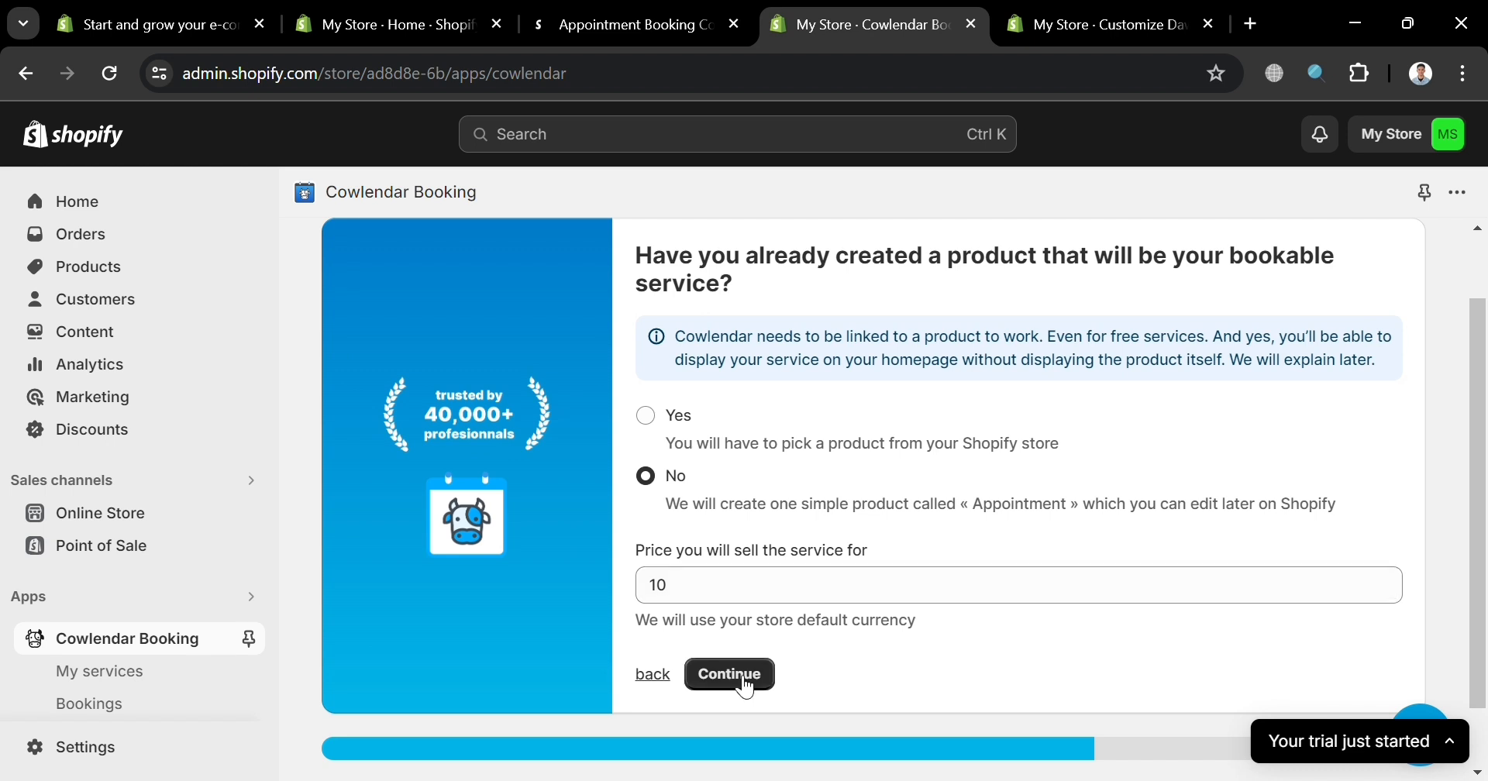
{"action": "left_click", "coordinate": [746, 695]}
- Set the every-day weekday availability to start at 08:00 AM and end at 07:00 PM
{"action": "scroll", "coordinate": [746, 695], "scroll_direction": "up", "scroll_amount": 1}
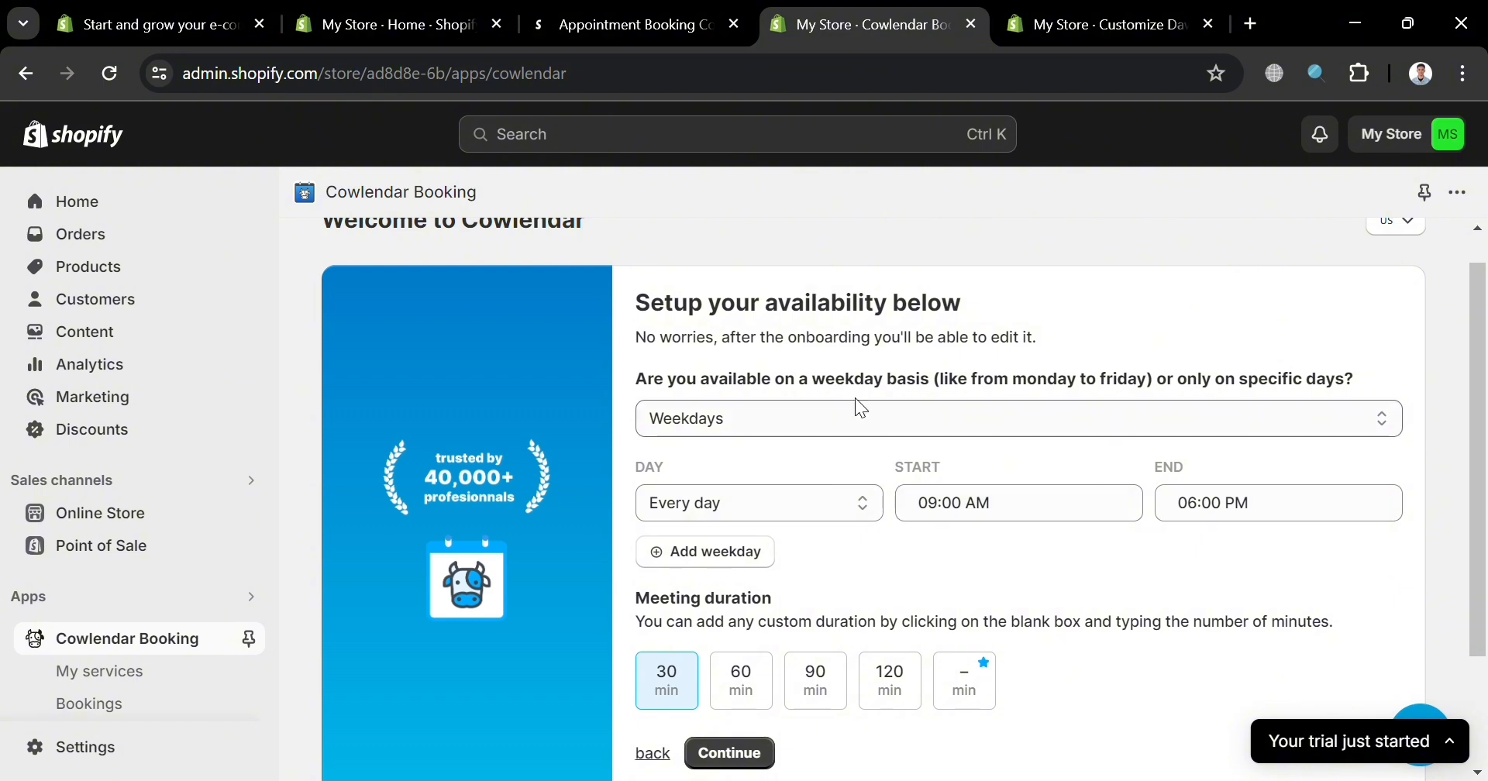
{"action": "left_click", "coordinate": [979, 517]}
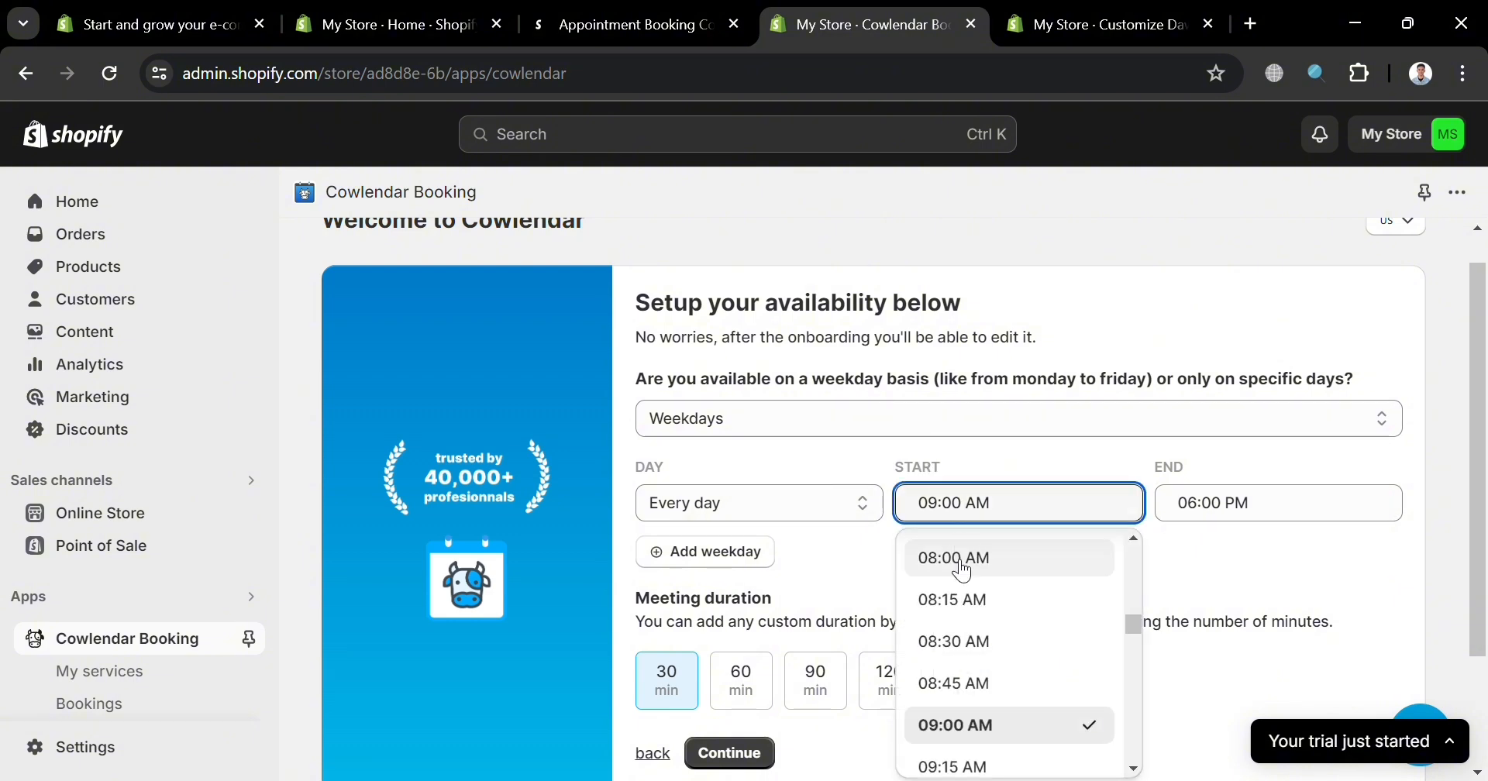
{"action": "left_click", "coordinate": [981, 568]}
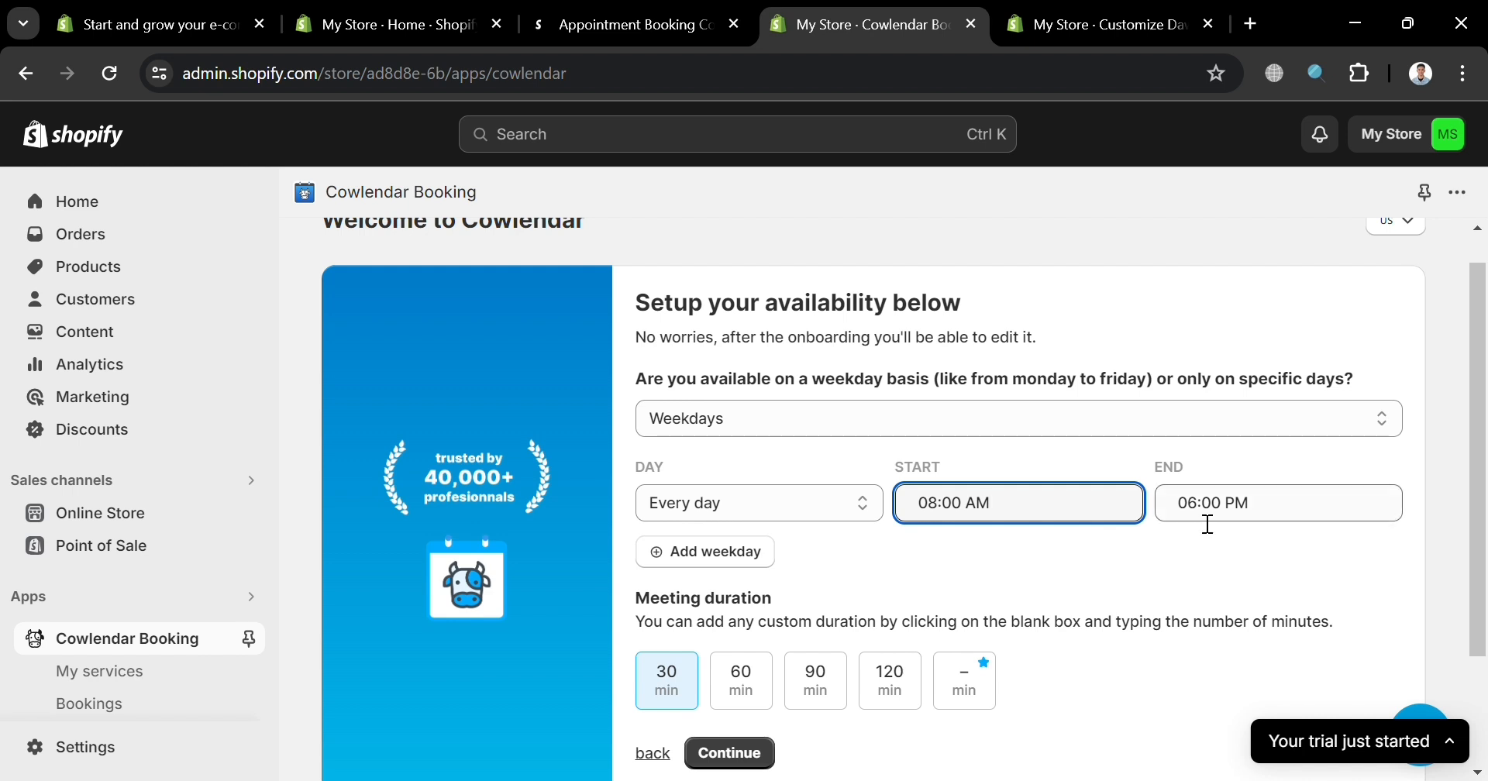
{"action": "left_click", "coordinate": [1206, 514]}
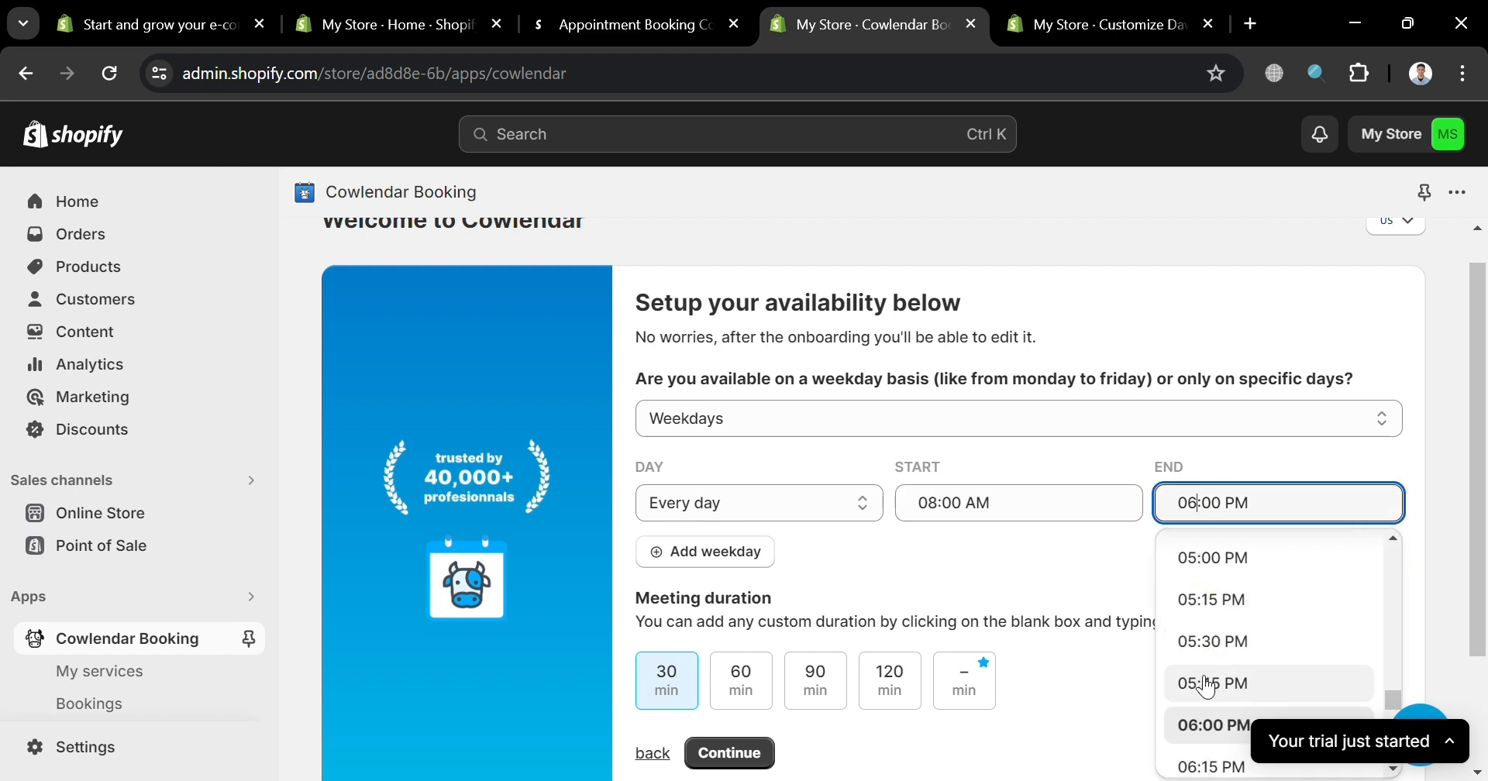
{"action": "scroll", "coordinate": [1206, 755], "scroll_direction": "down", "scroll_amount": 3}
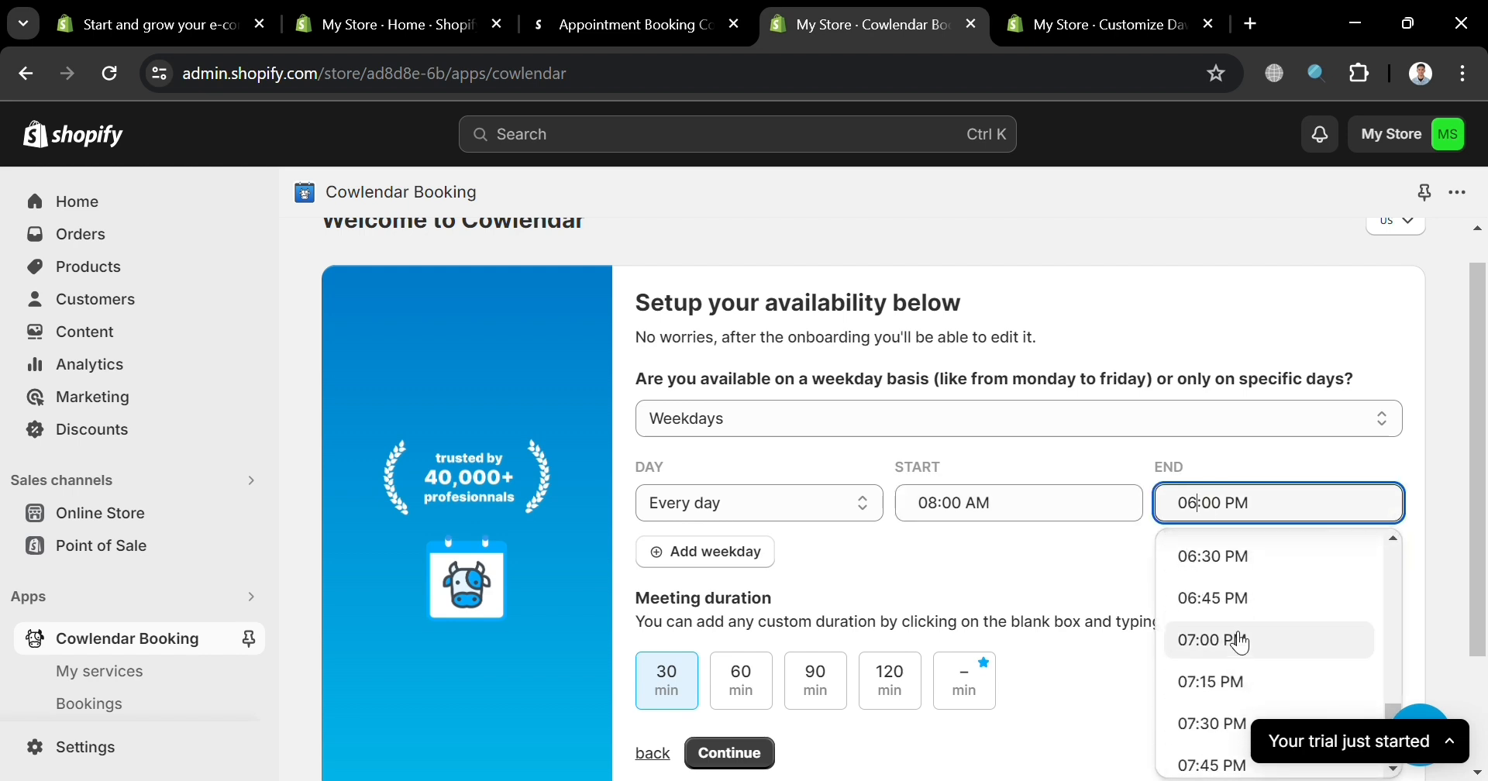
{"action": "left_click", "coordinate": [1235, 640]}
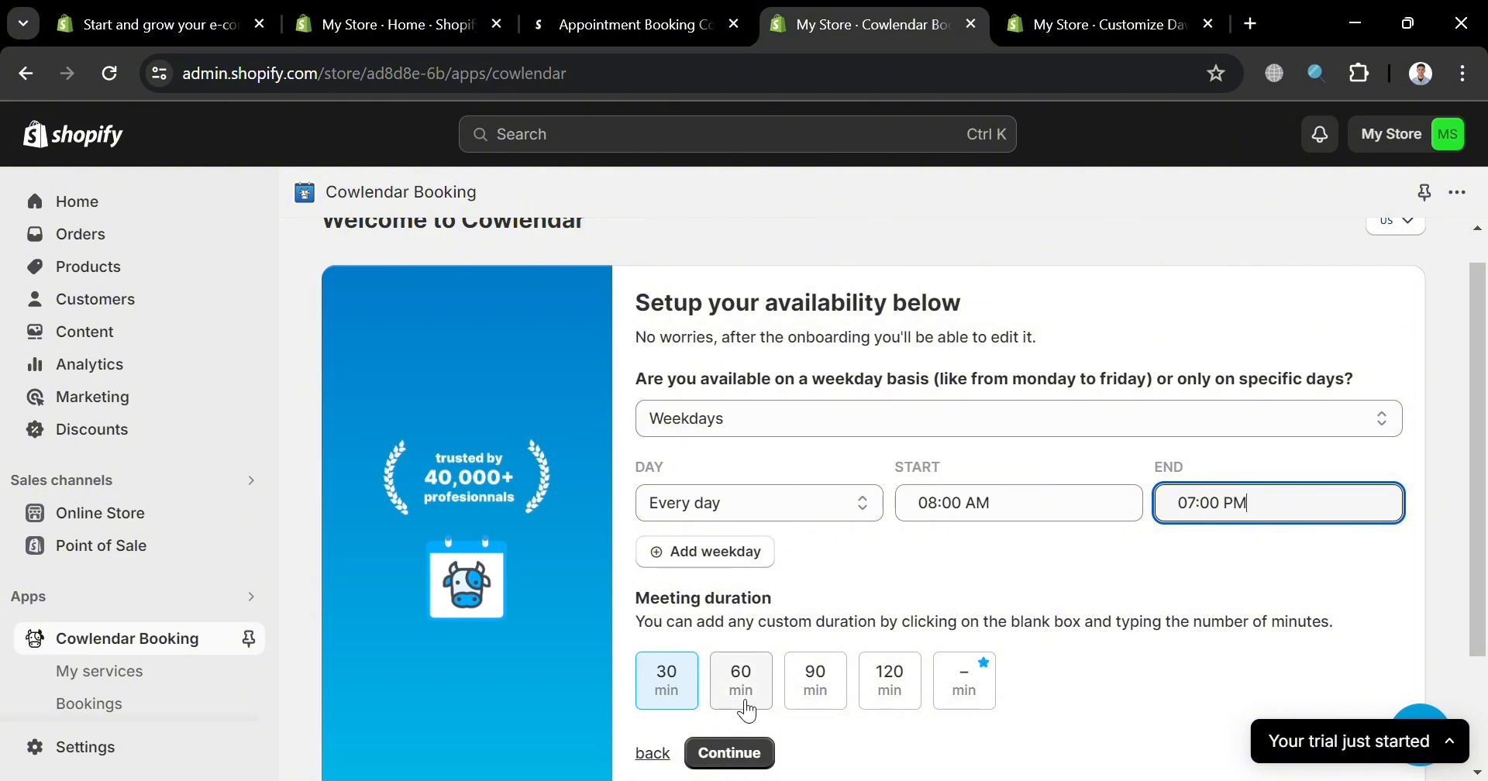
- Set the meeting duration to 60 minutes and create the service with an unlimited number of bookings per timeslot
{"action": "scroll", "coordinate": [744, 705], "scroll_direction": "down", "scroll_amount": 1}
{"action": "left_click", "coordinate": [896, 601]}
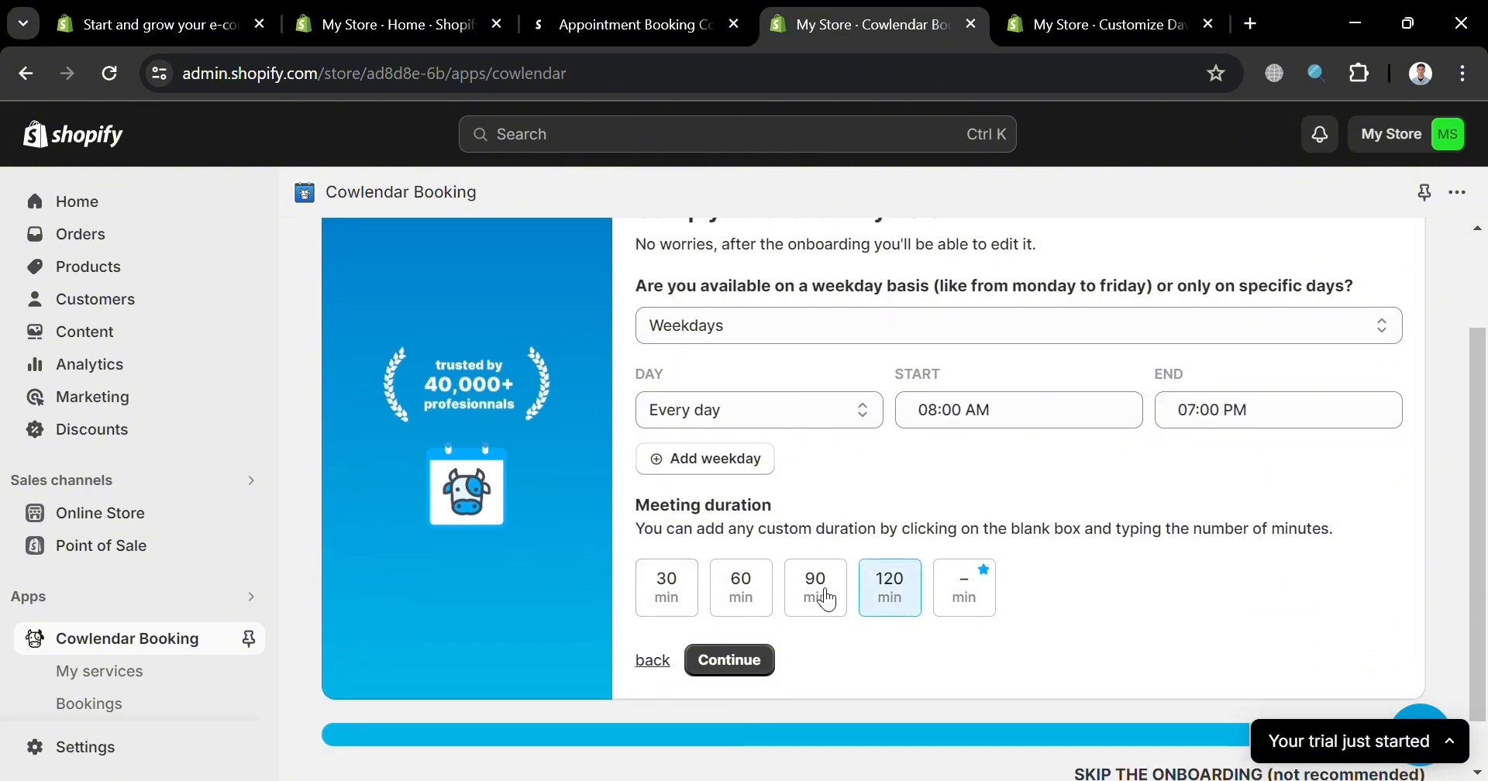
{"action": "left_click", "coordinate": [747, 590]}
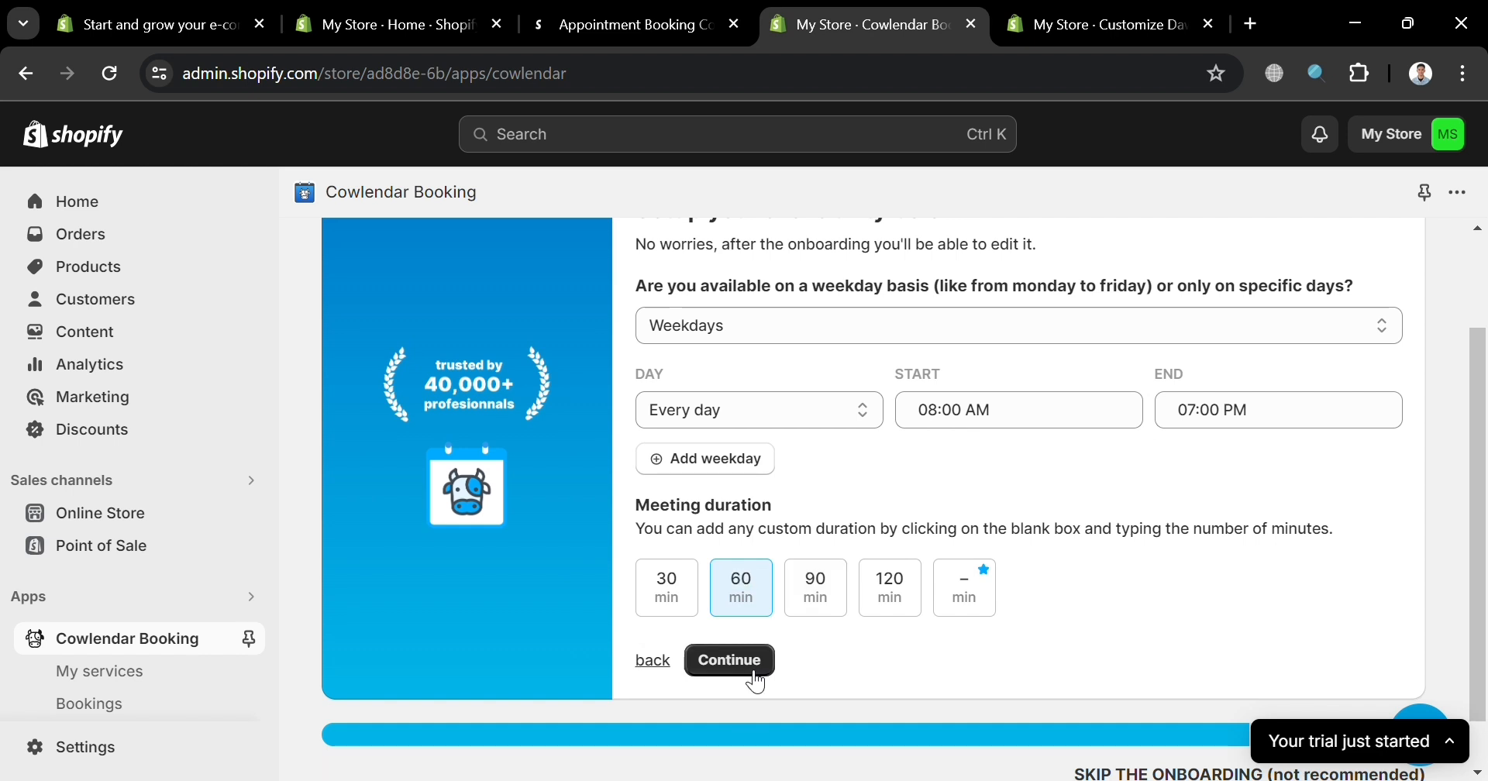
{"action": "left_click", "coordinate": [756, 681]}
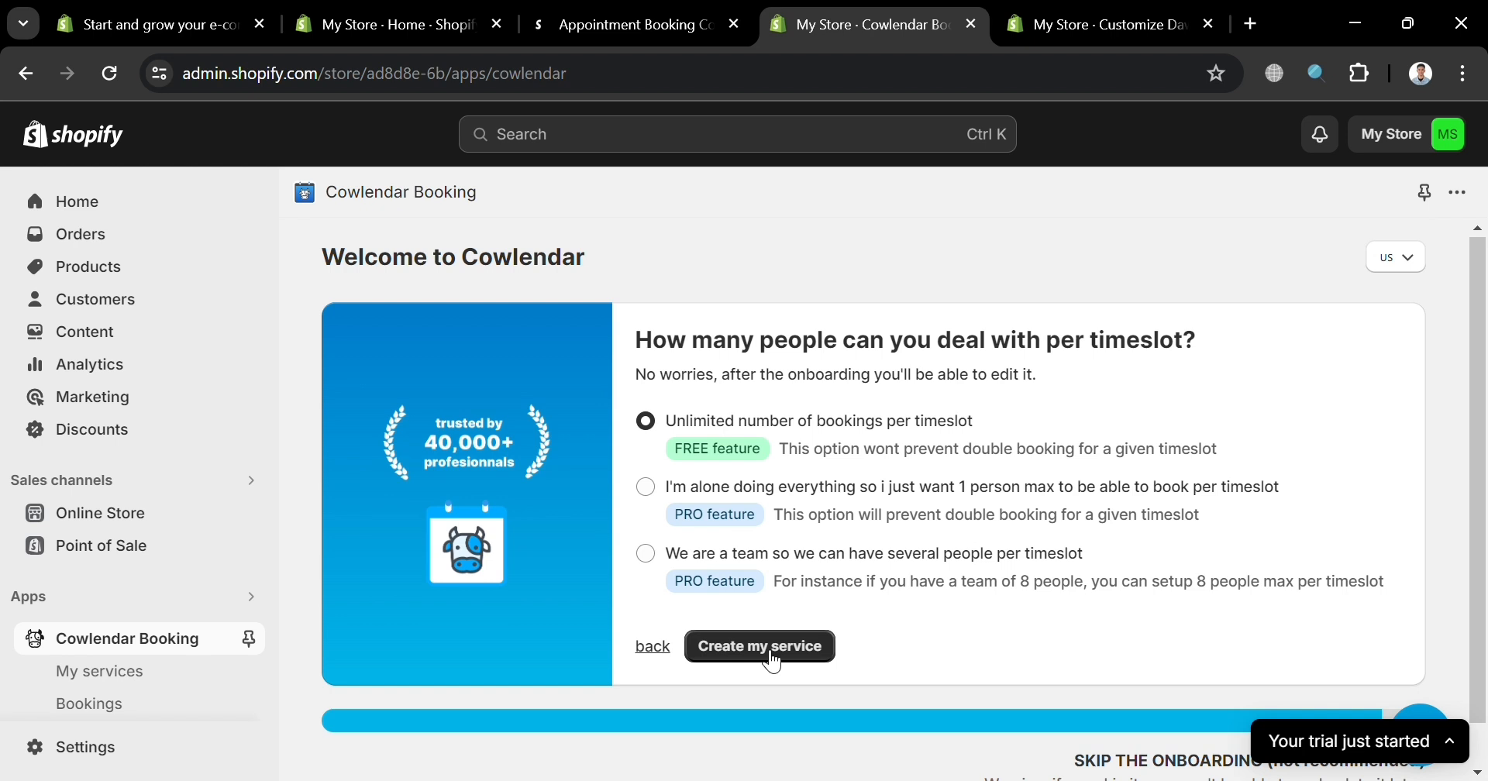
{"action": "left_click", "coordinate": [771, 659]}
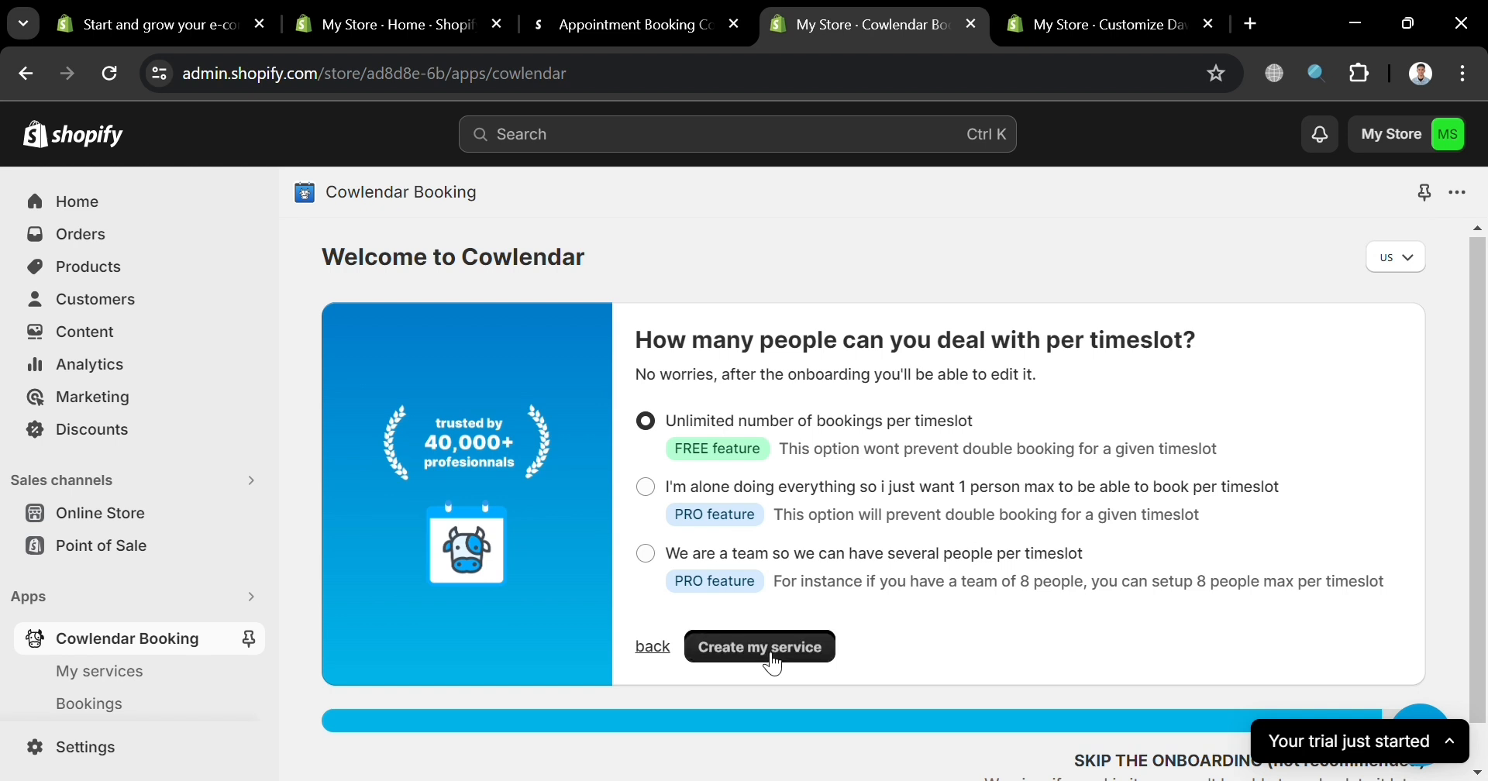
- View the created service's Appointment product page on the storefront, closing the theme editor tab, and return to Cowlendar
{"action": "scroll", "coordinate": [1204, 681], "scroll_direction": "down", "scroll_amount": 1}
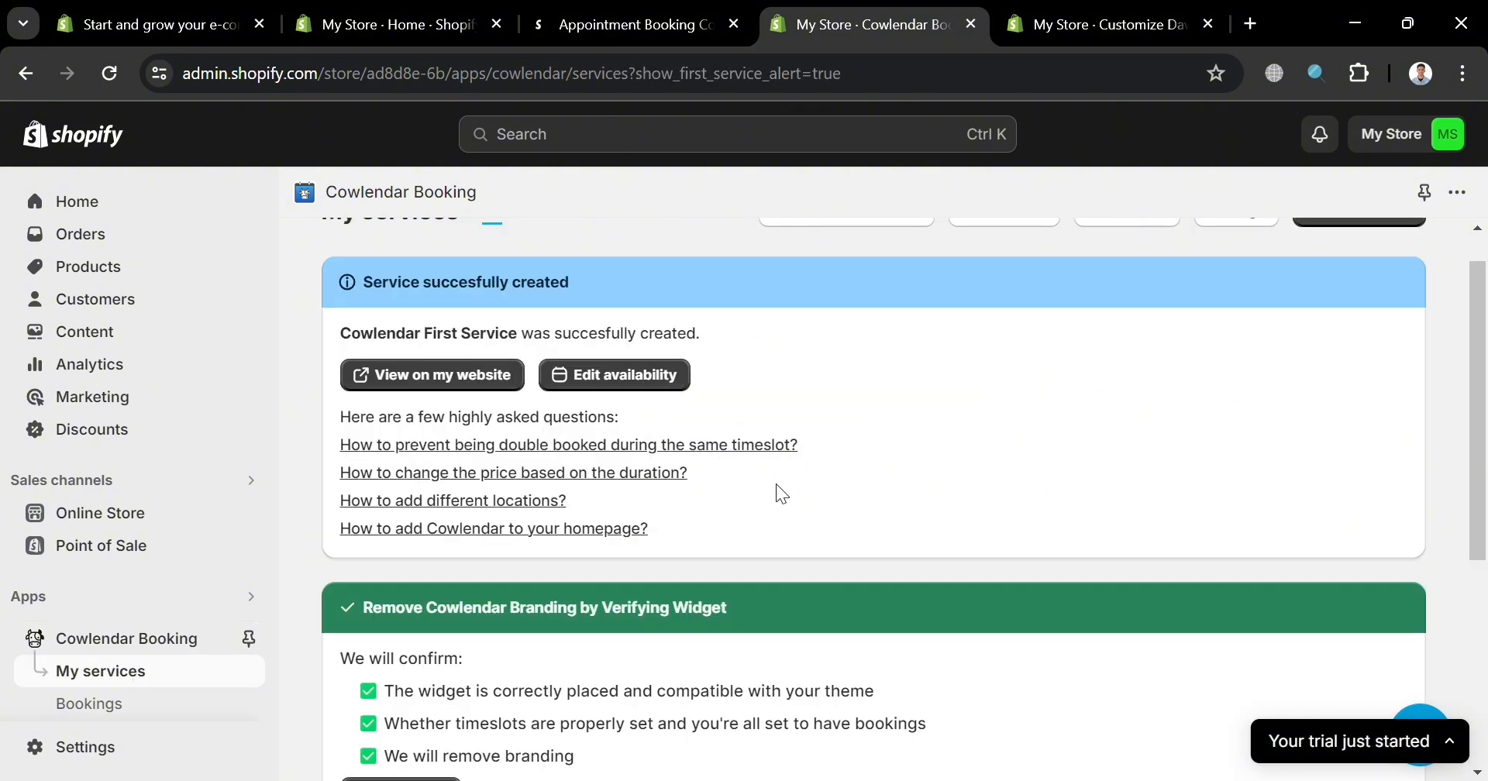
{"action": "left_click", "coordinate": [475, 389]}
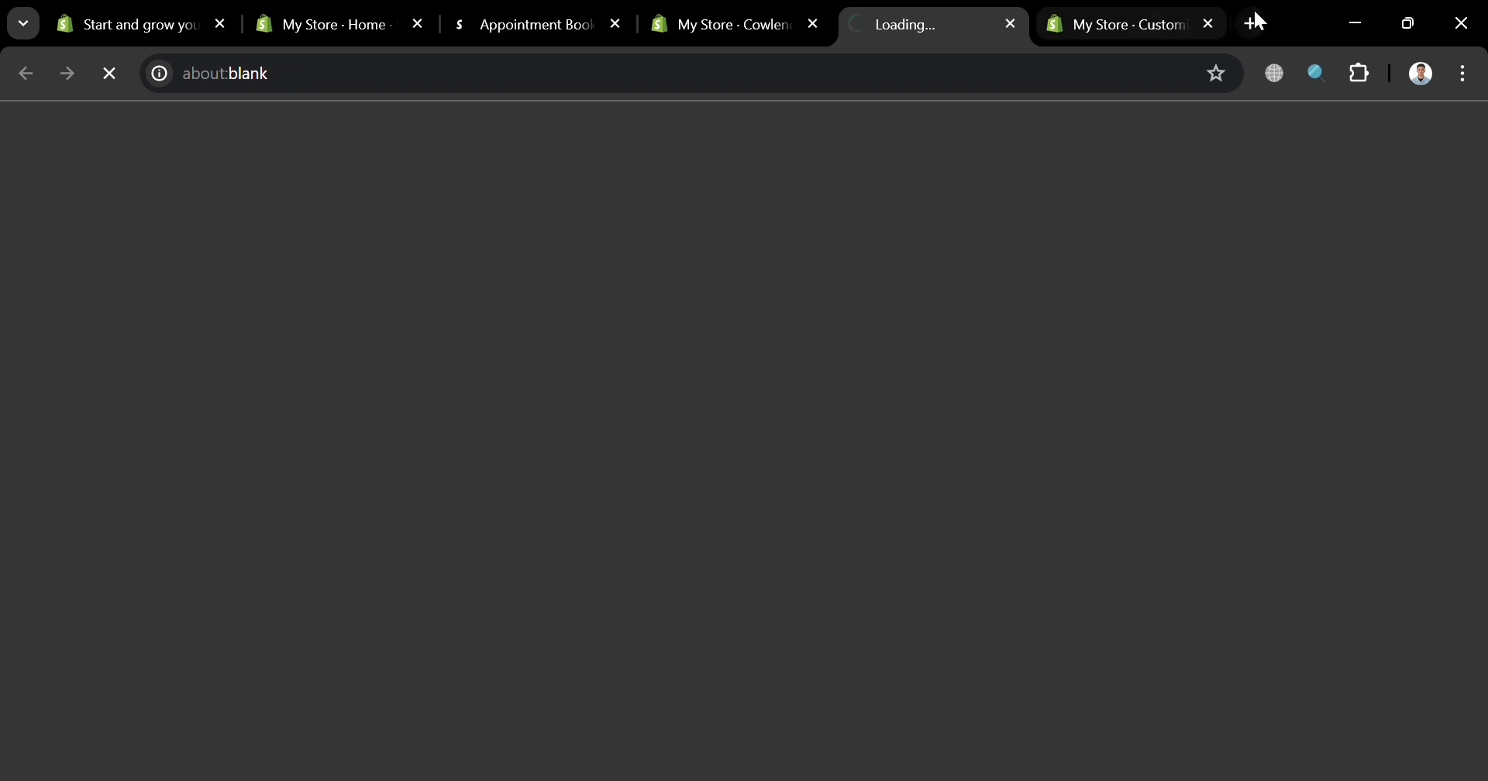
{"action": "left_click", "coordinate": [1211, 26]}
{"action": "left_click", "coordinate": [869, 12]}
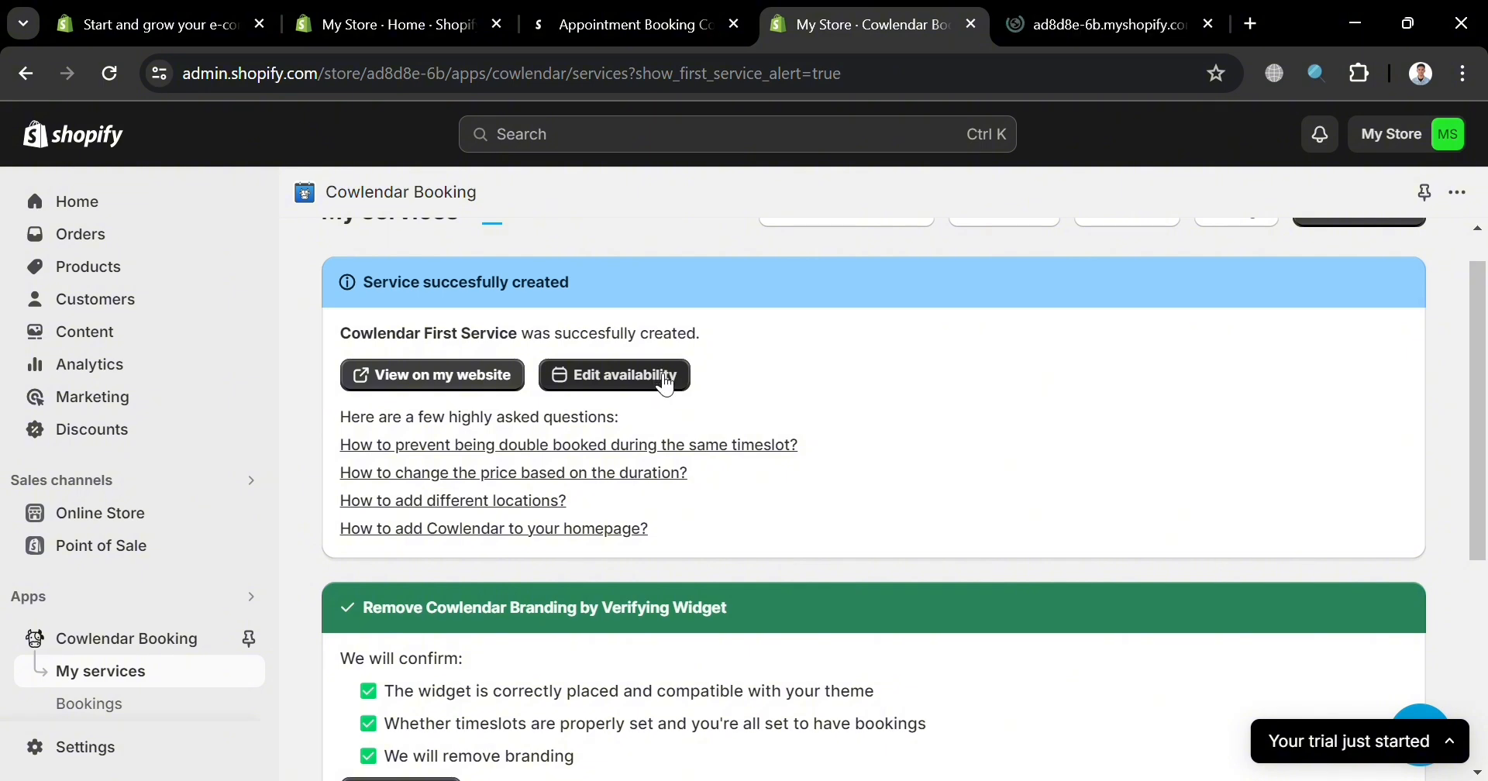
{"action": "left_click", "coordinate": [1128, 10]}
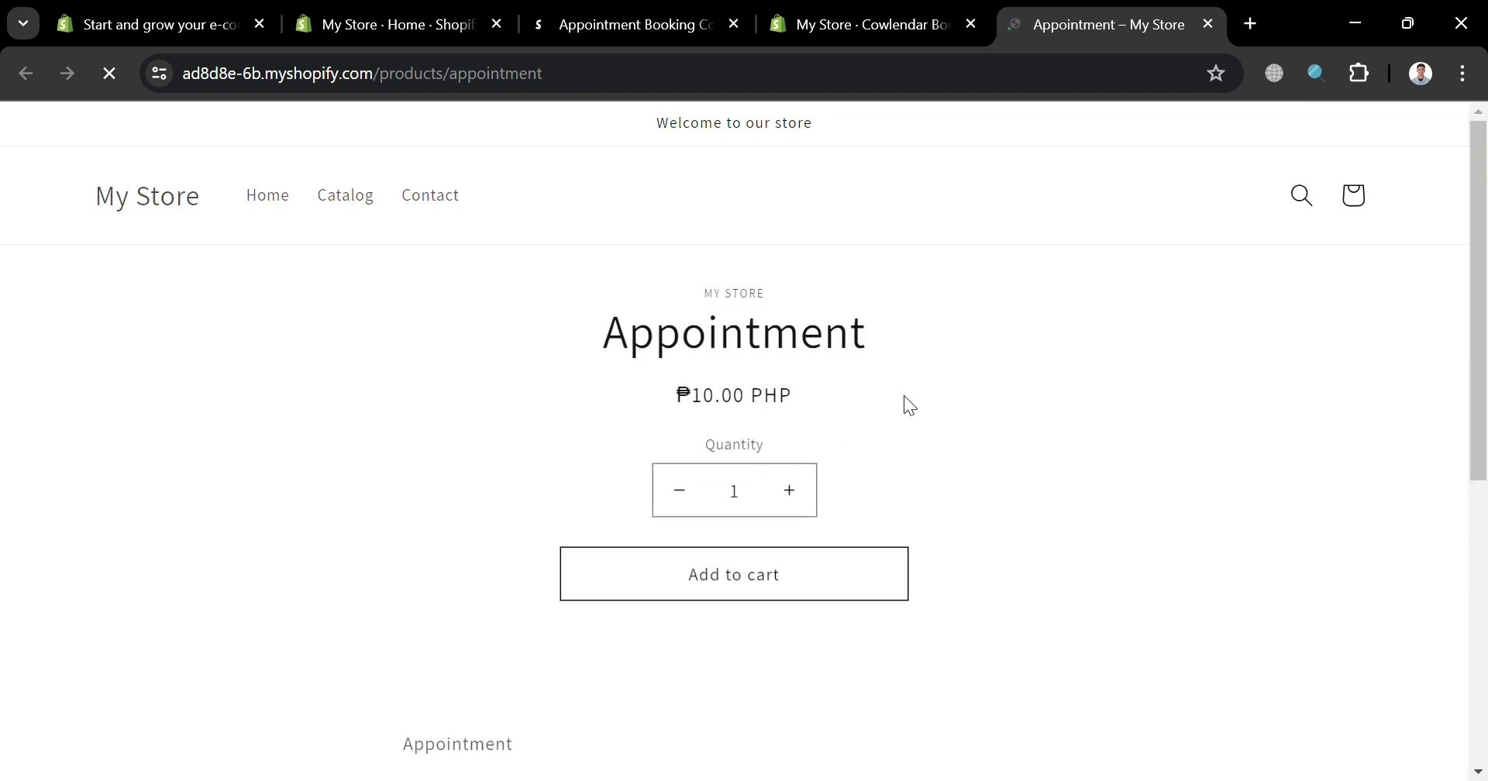
{"action": "scroll", "coordinate": [723, 625], "scroll_direction": "down", "scroll_amount": 6}
{"action": "scroll", "coordinate": [724, 625], "scroll_direction": "up", "scroll_amount": 6}
{"action": "left_click", "coordinate": [924, 6]}
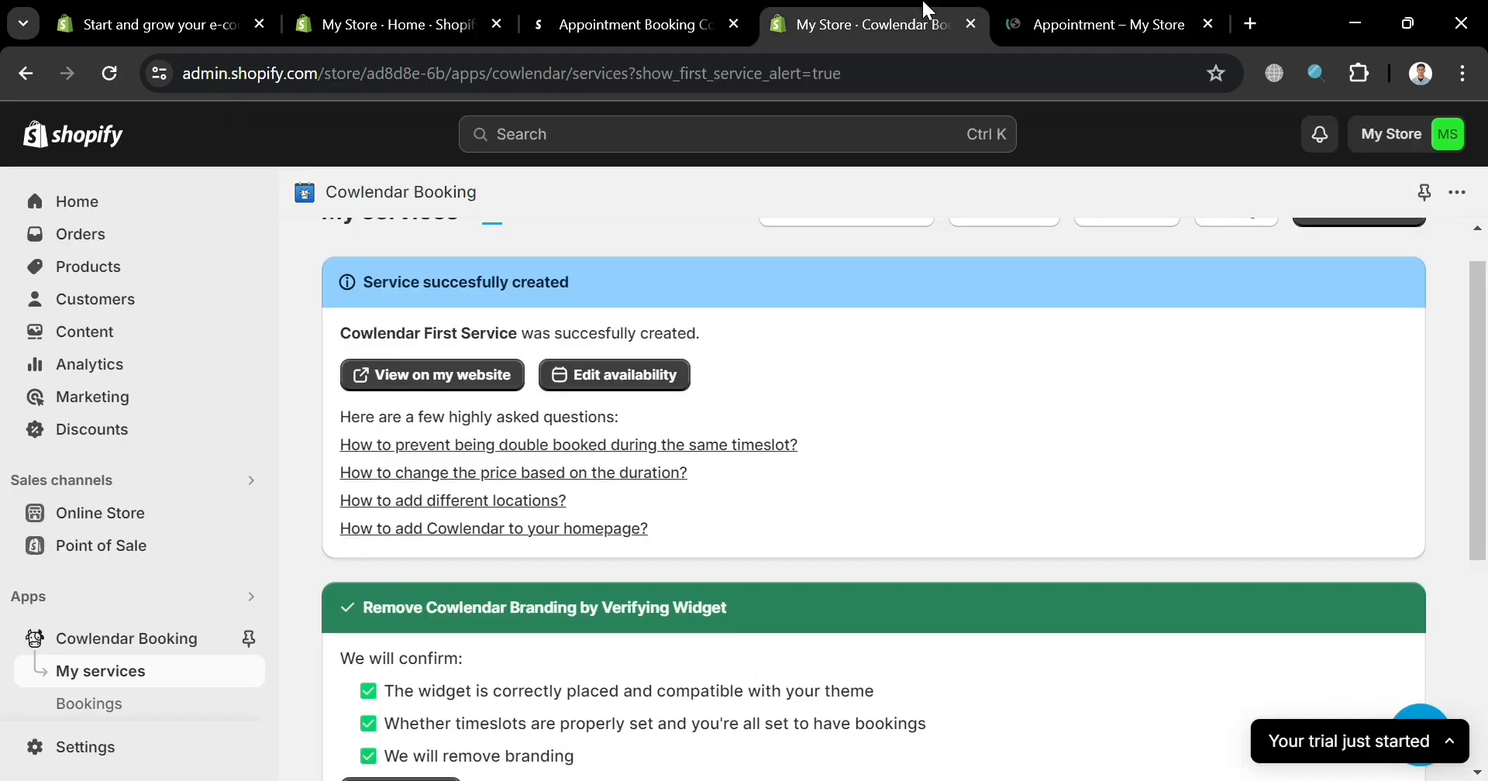
- Review the My services page and open the first listed Cowlendar First Service for editing
{"action": "scroll", "coordinate": [585, 434], "scroll_direction": "down", "scroll_amount": 4}
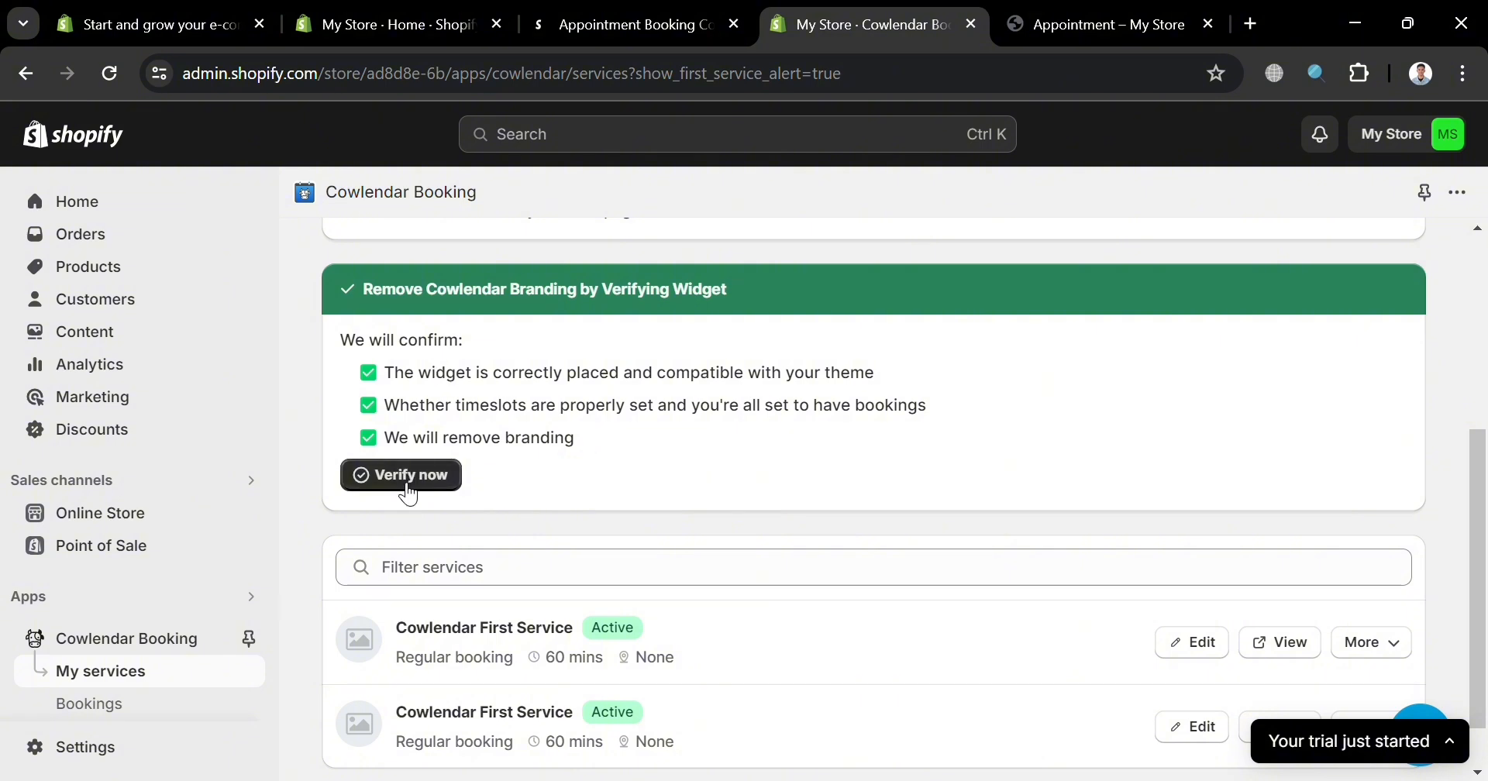
{"action": "scroll", "coordinate": [515, 575], "scroll_direction": "down", "scroll_amount": 1}
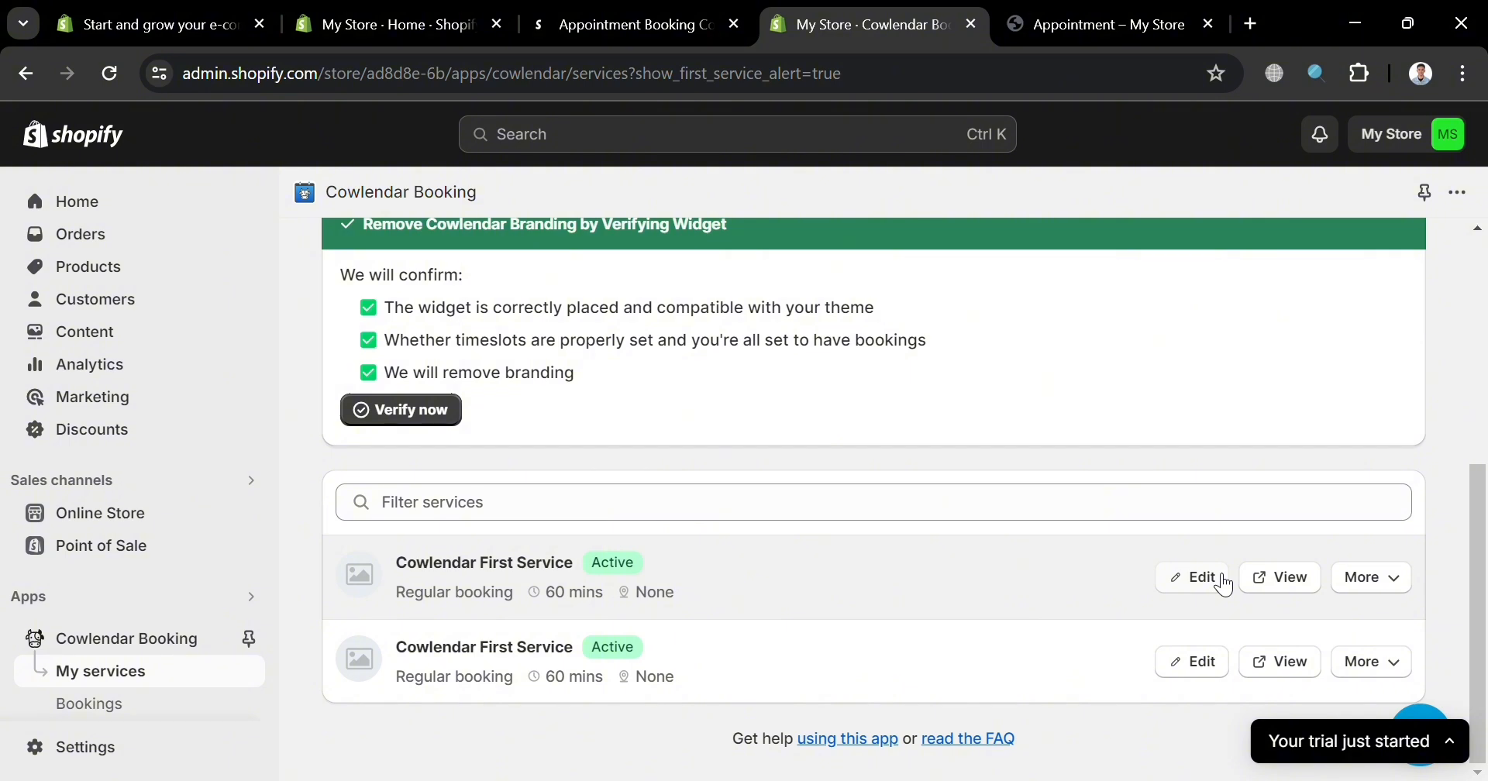
{"action": "left_click", "coordinate": [1223, 583]}
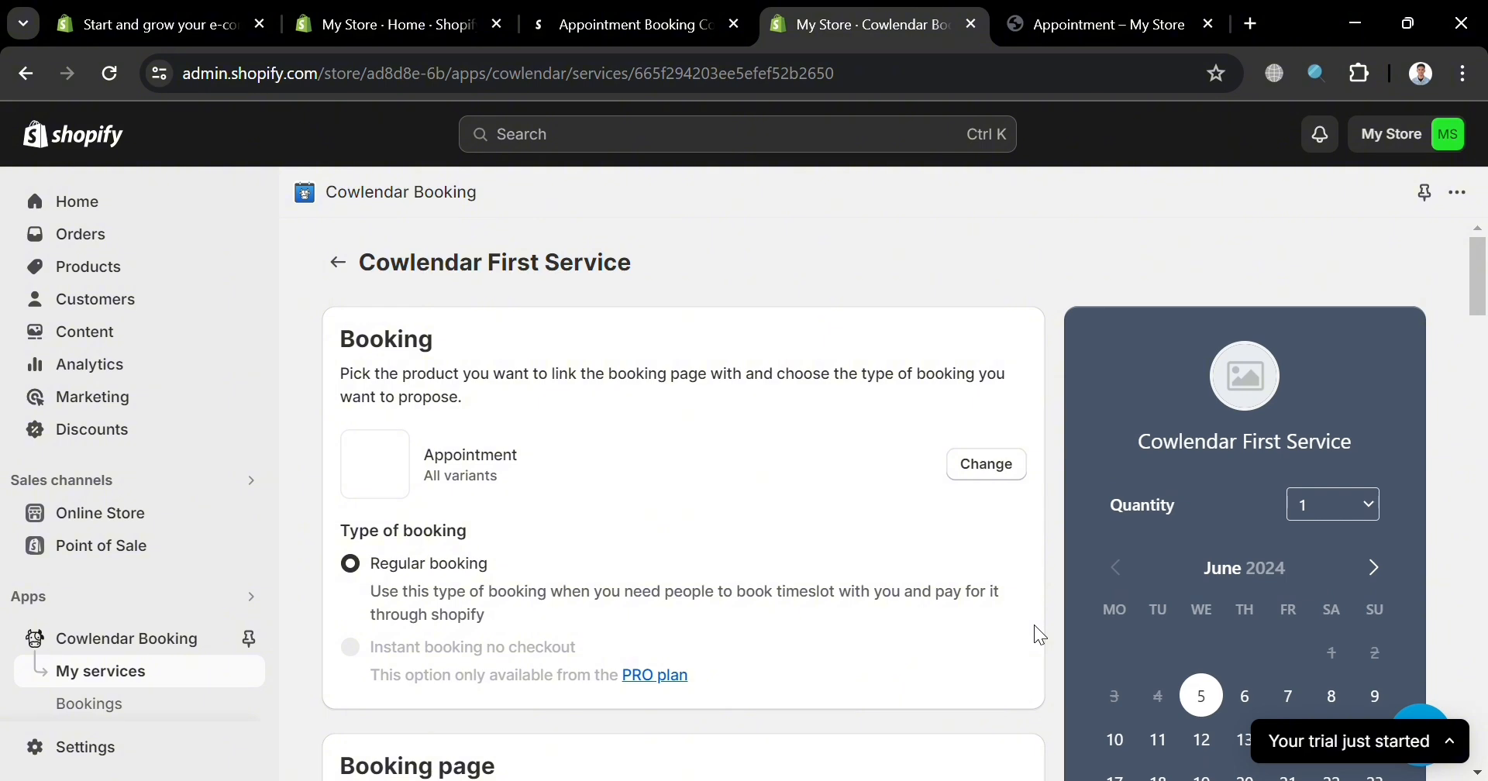
- Set the booking page's background color to blue #1c64f2
{"action": "scroll", "coordinate": [458, 572], "scroll_direction": "down", "scroll_amount": 5}
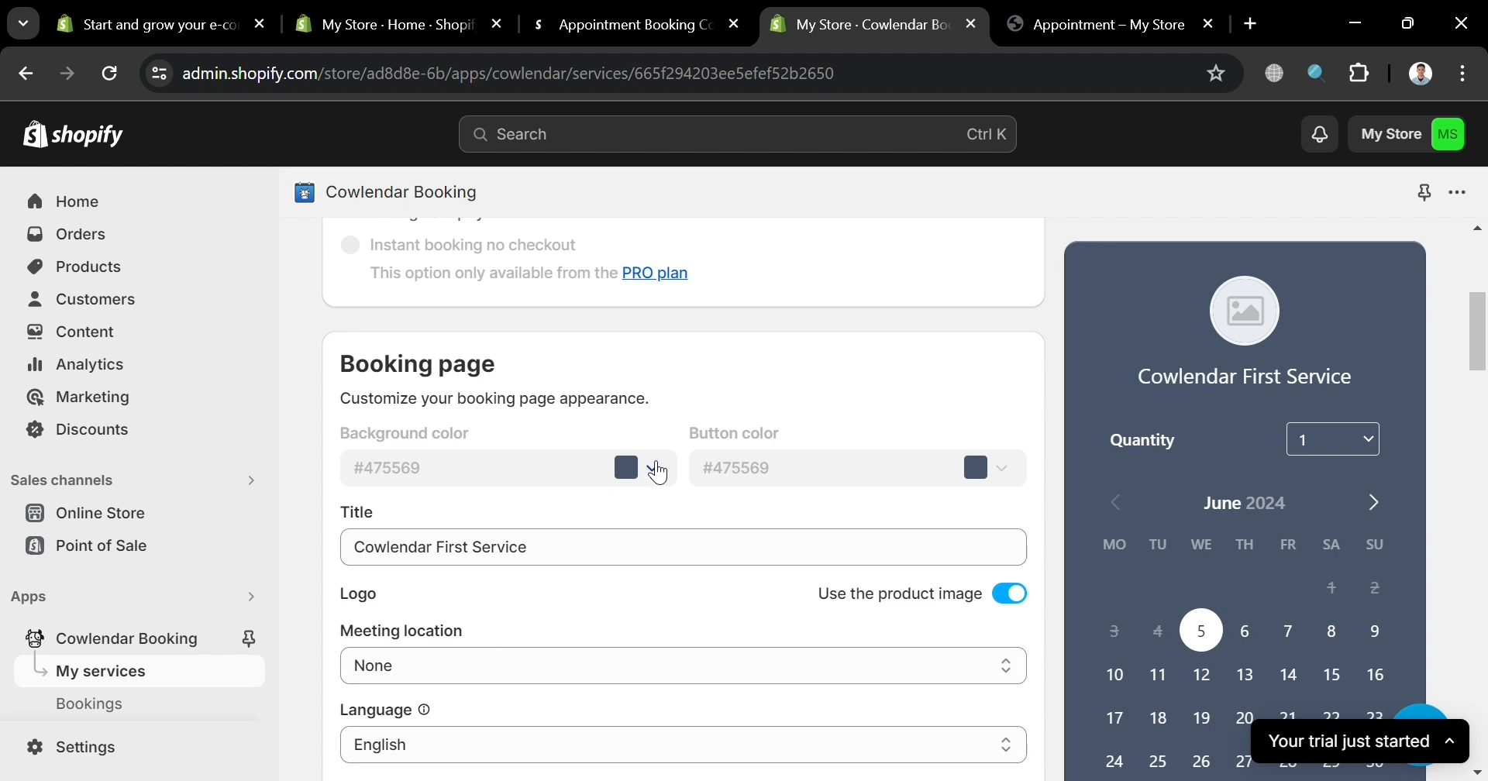
{"action": "left_click", "coordinate": [653, 469]}
{"action": "left_click", "coordinate": [405, 515]}
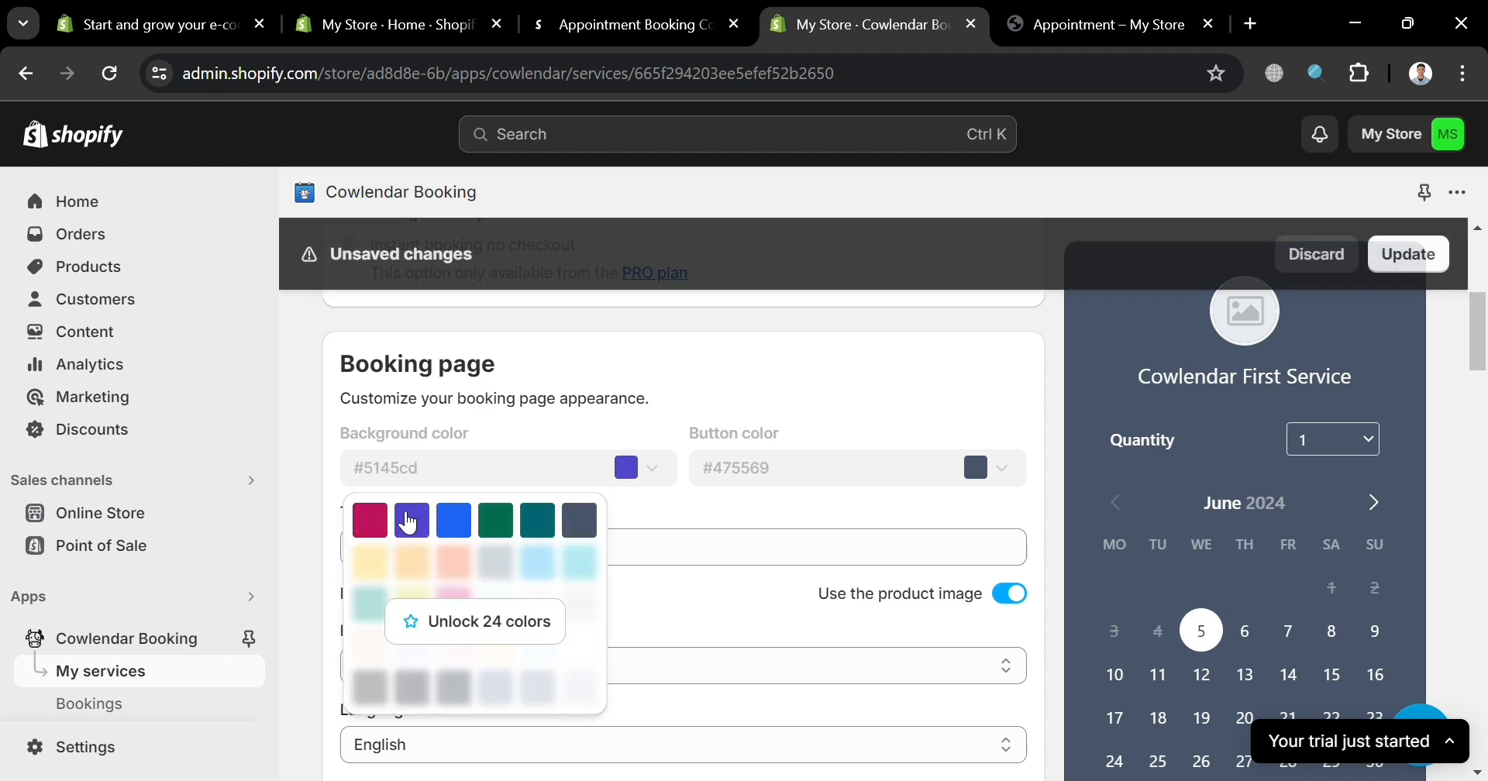
{"action": "left_click", "coordinate": [459, 531]}
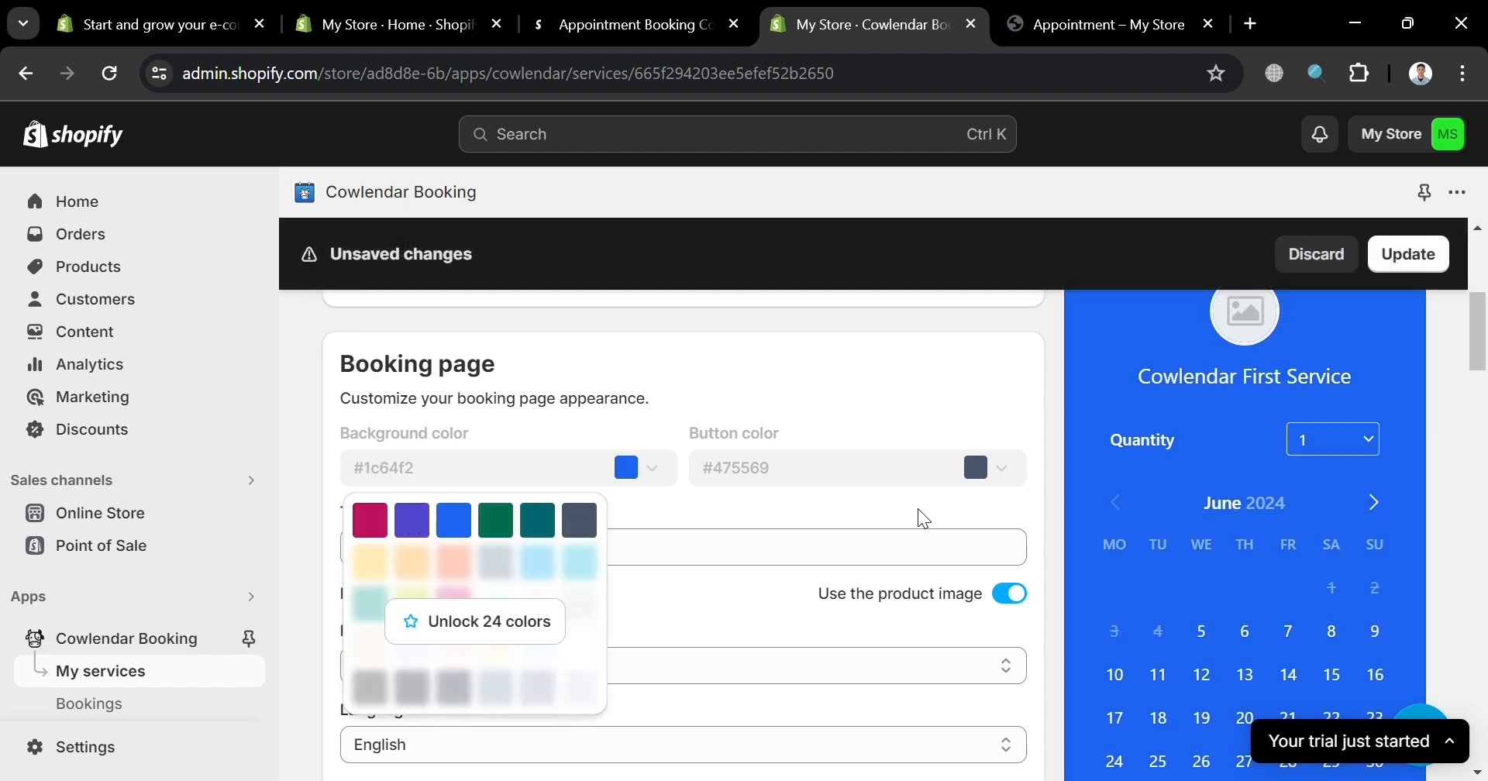
{"action": "left_click", "coordinate": [923, 517]}
- Set the booking page's meeting location to Google meet and keep English as its language
{"action": "scroll", "coordinate": [810, 551], "scroll_direction": "down", "scroll_amount": 2}
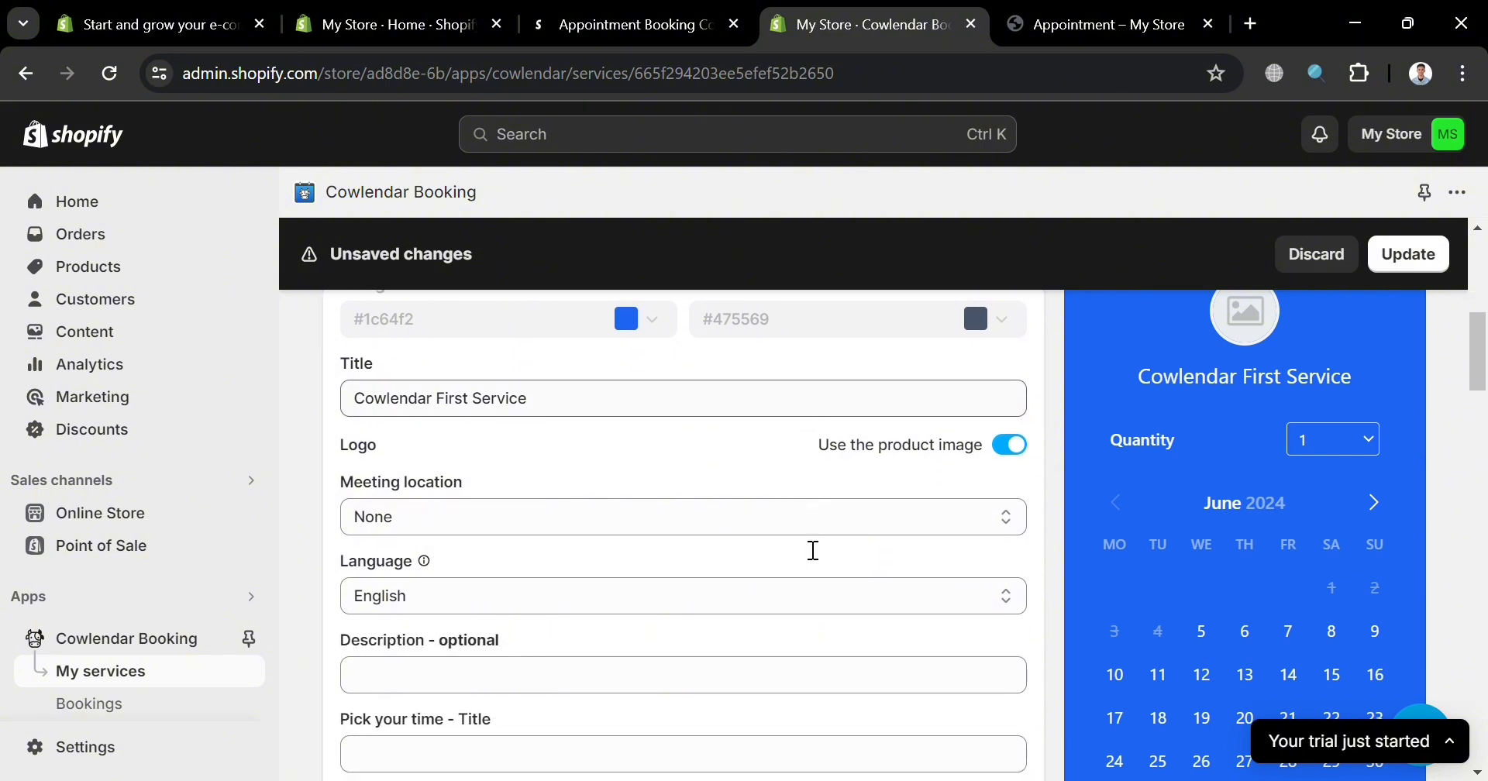
{"action": "scroll", "coordinate": [814, 550], "scroll_direction": "up", "scroll_amount": 1}
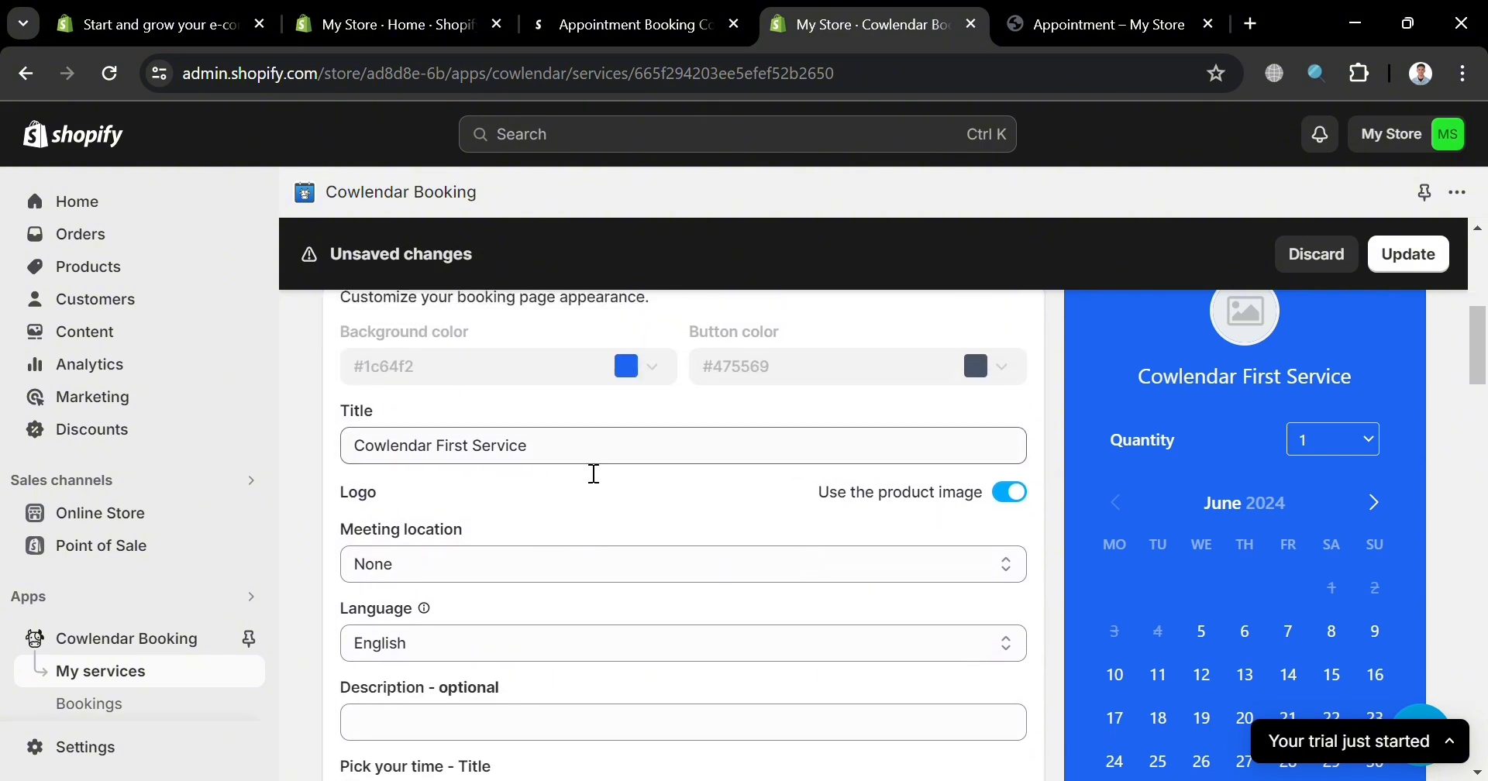
{"action": "left_click", "coordinate": [592, 460]}
{"action": "scroll", "coordinate": [563, 542], "scroll_direction": "down", "scroll_amount": 2}
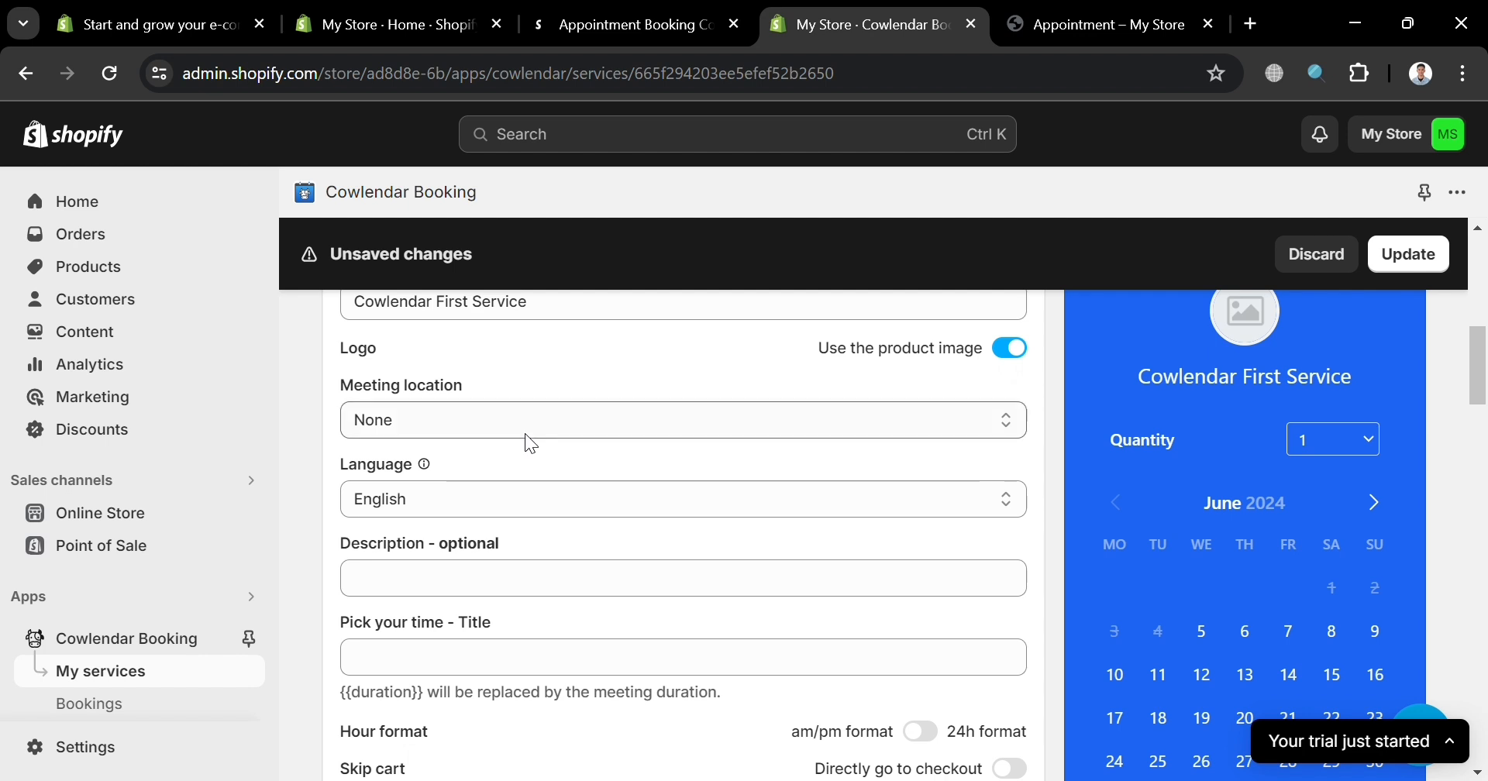
{"action": "left_click", "coordinate": [679, 434]}
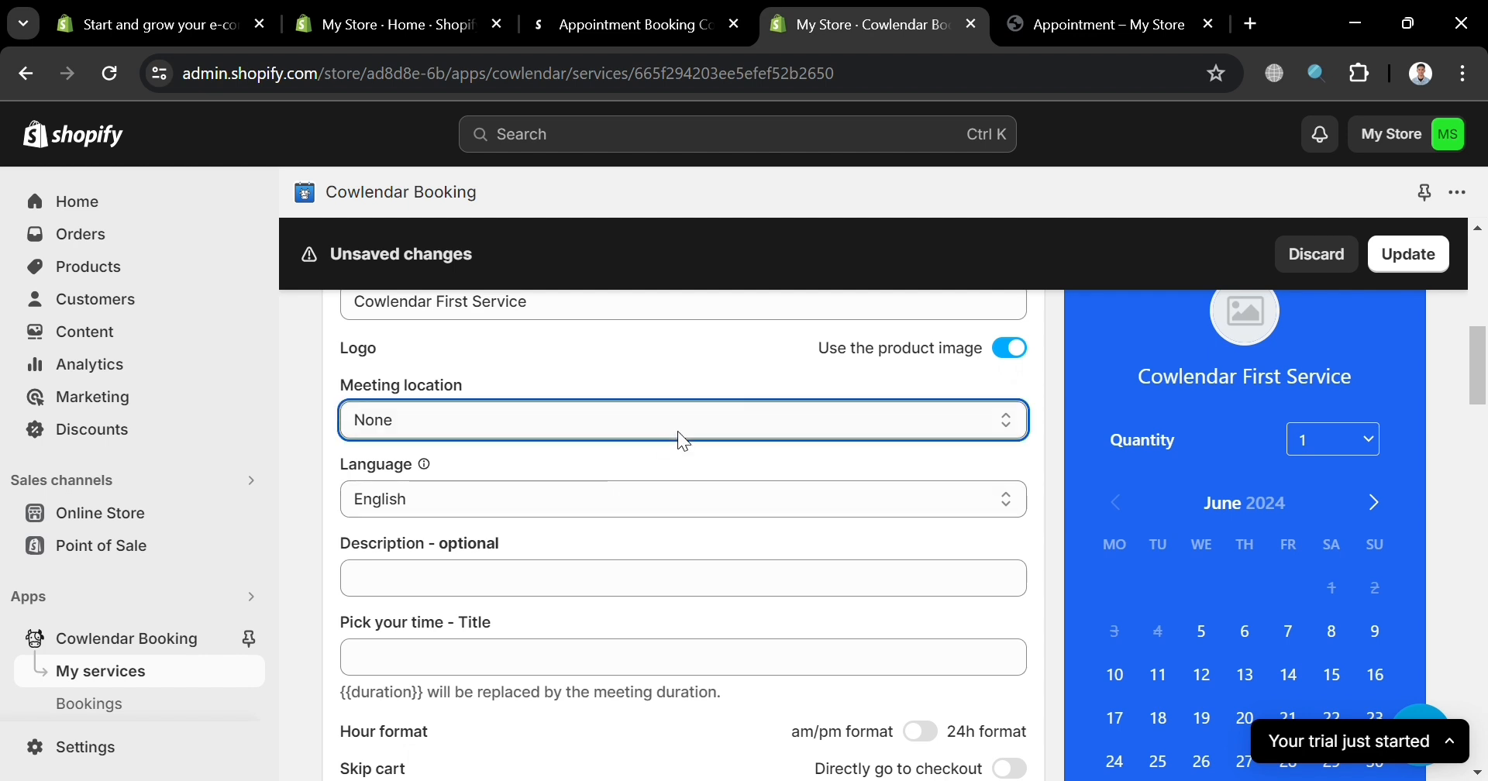
{"action": "left_click", "coordinate": [633, 487]}
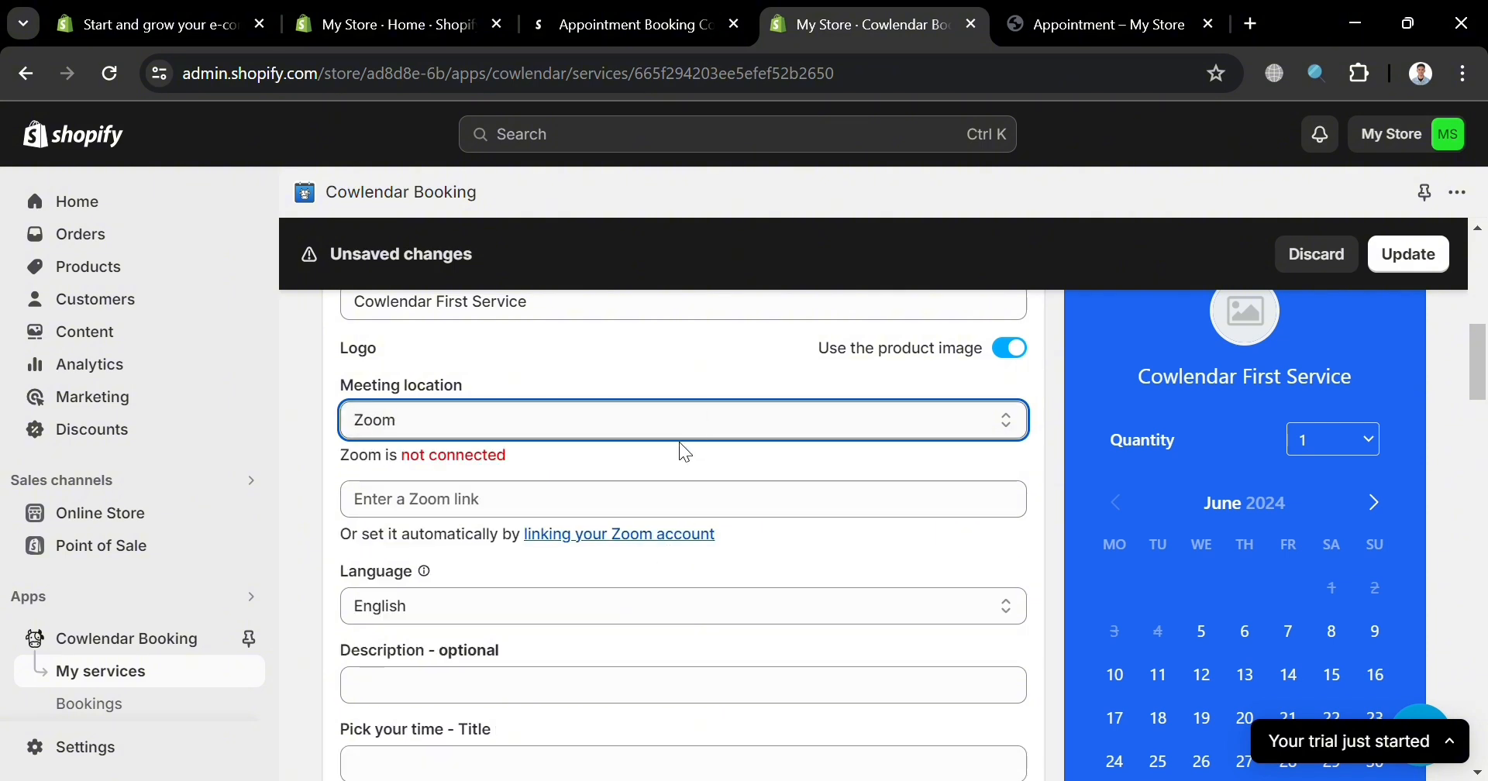
{"action": "key", "text": "Down"}
{"action": "scroll", "coordinate": [665, 464], "scroll_direction": "down", "scroll_amount": 1}
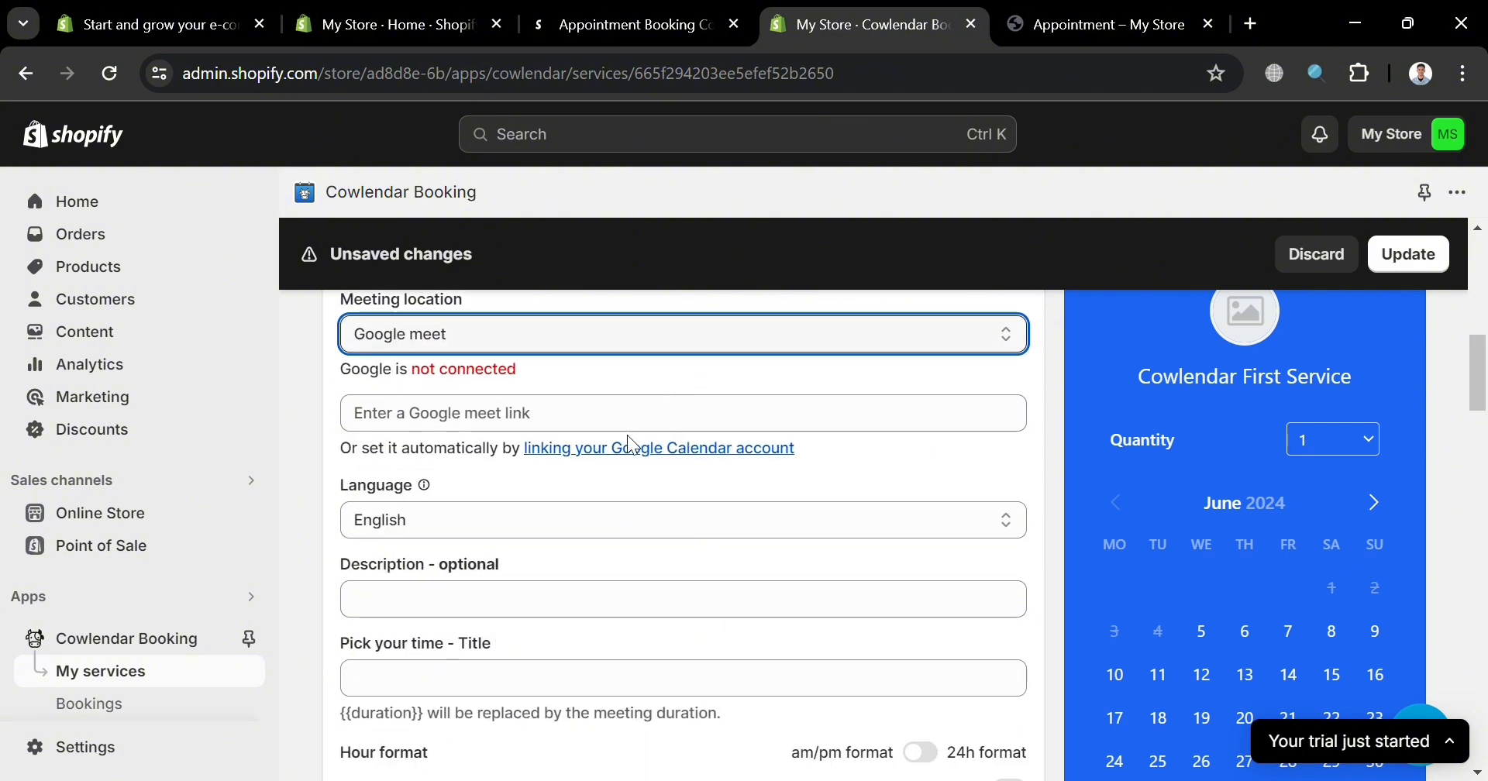
{"action": "left_click", "coordinate": [564, 530]}
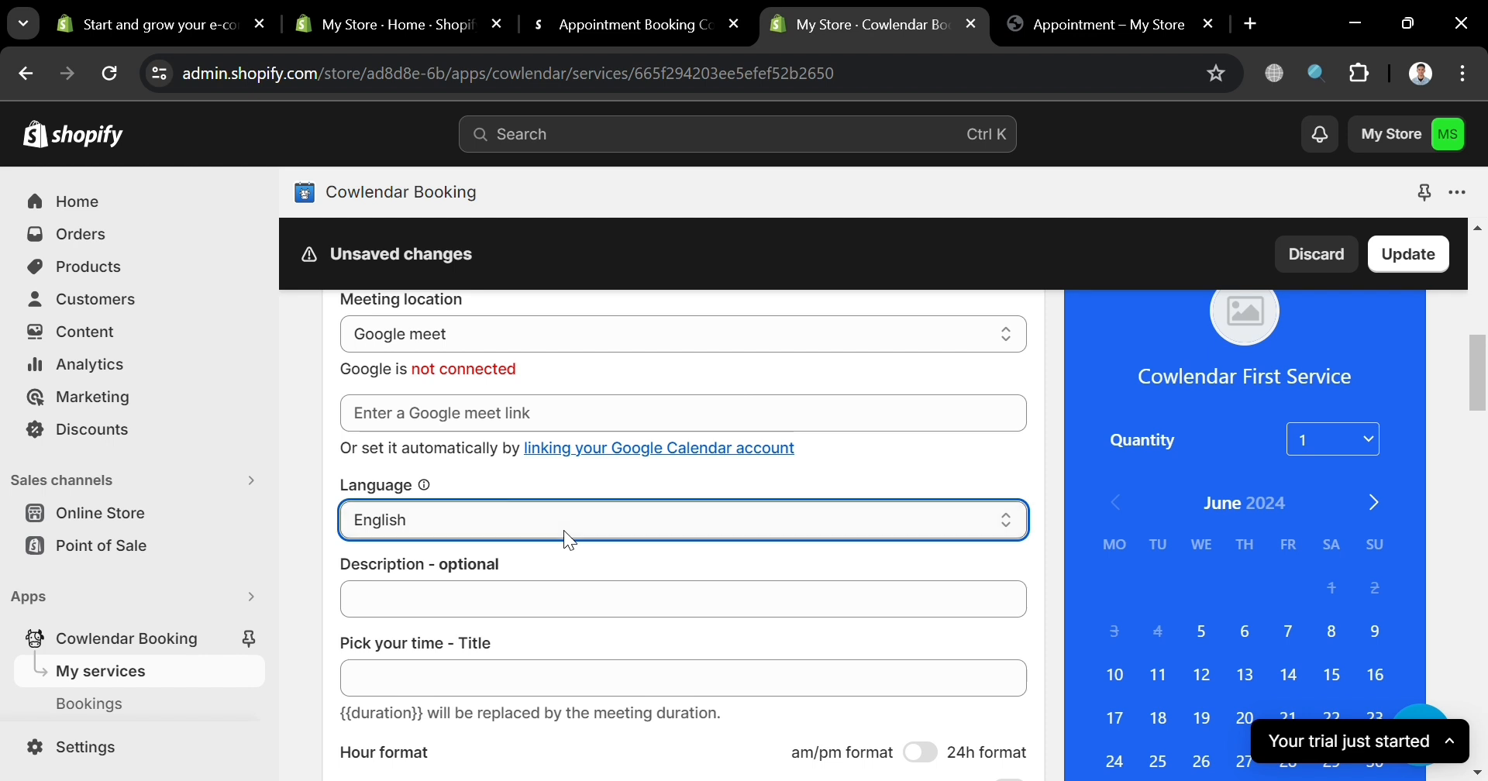
{"action": "left_click", "coordinate": [648, 552]}
{"action": "scroll", "coordinate": [649, 552], "scroll_direction": "down", "scroll_amount": 1}
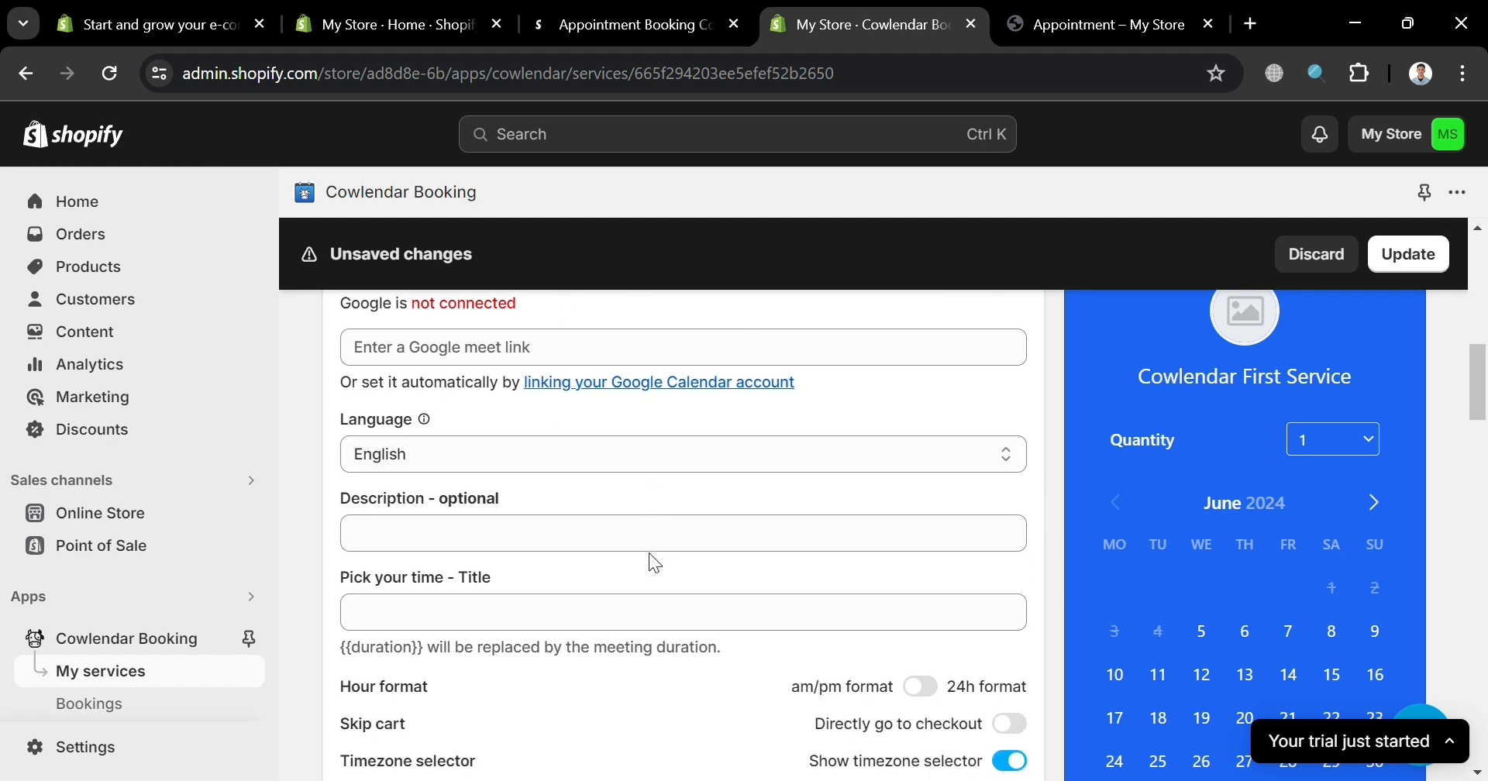
- Review the service's remaining booking page, availability and paid-plan feature options, and save the service changes
{"action": "scroll", "coordinate": [651, 558], "scroll_direction": "down", "scroll_amount": 3}
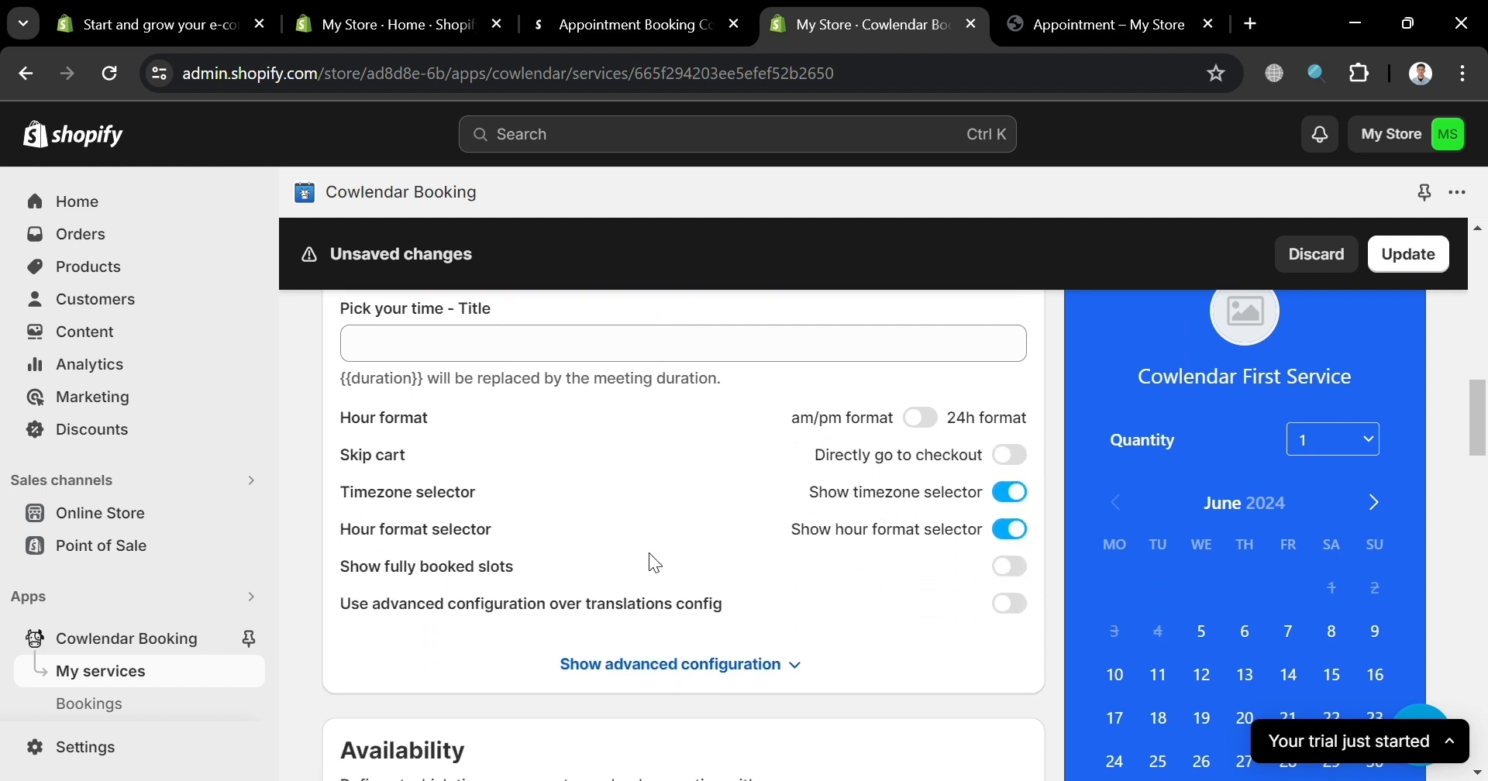
{"action": "scroll", "coordinate": [961, 589], "scroll_direction": "down", "scroll_amount": 5}
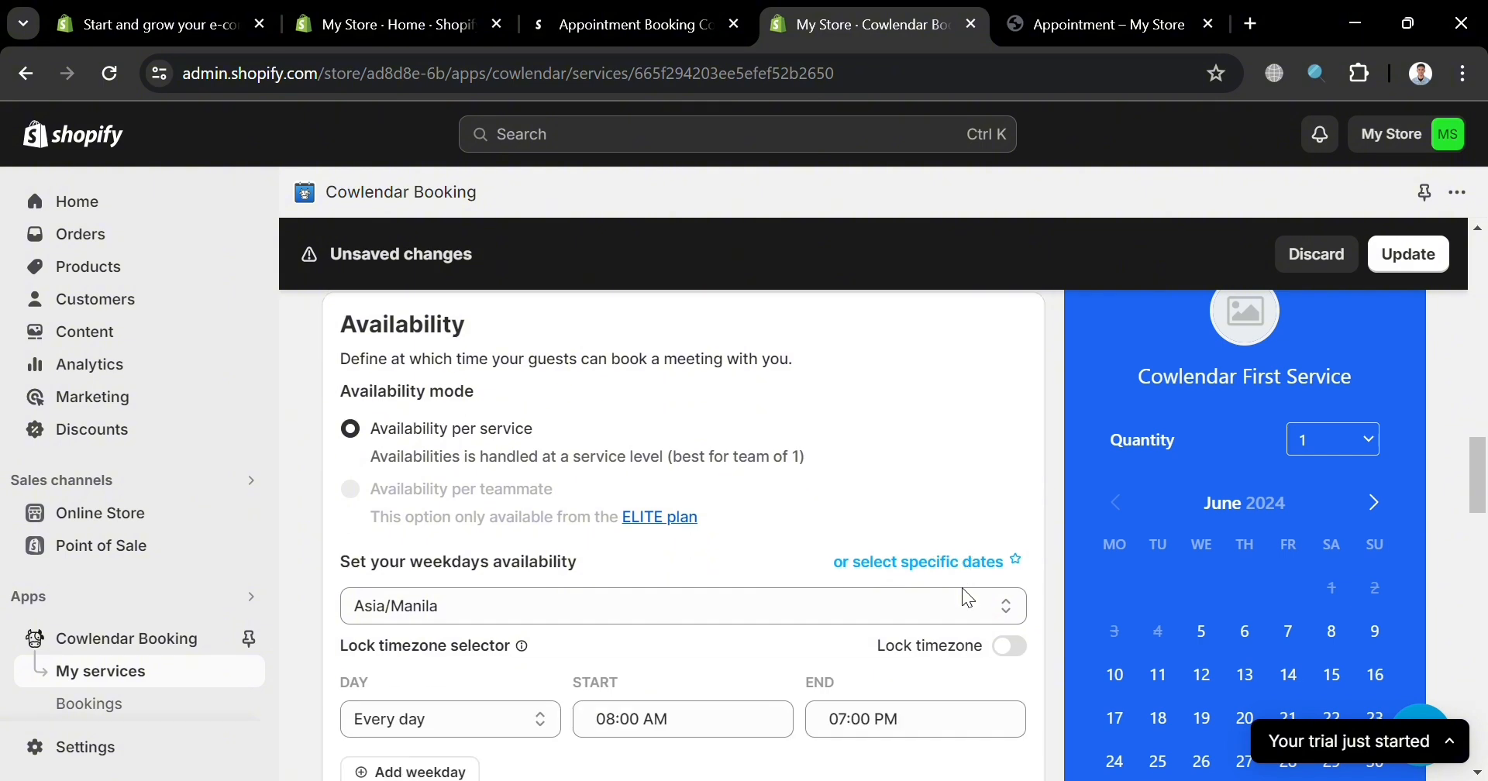
{"action": "scroll", "coordinate": [481, 488], "scroll_direction": "down", "scroll_amount": 3}
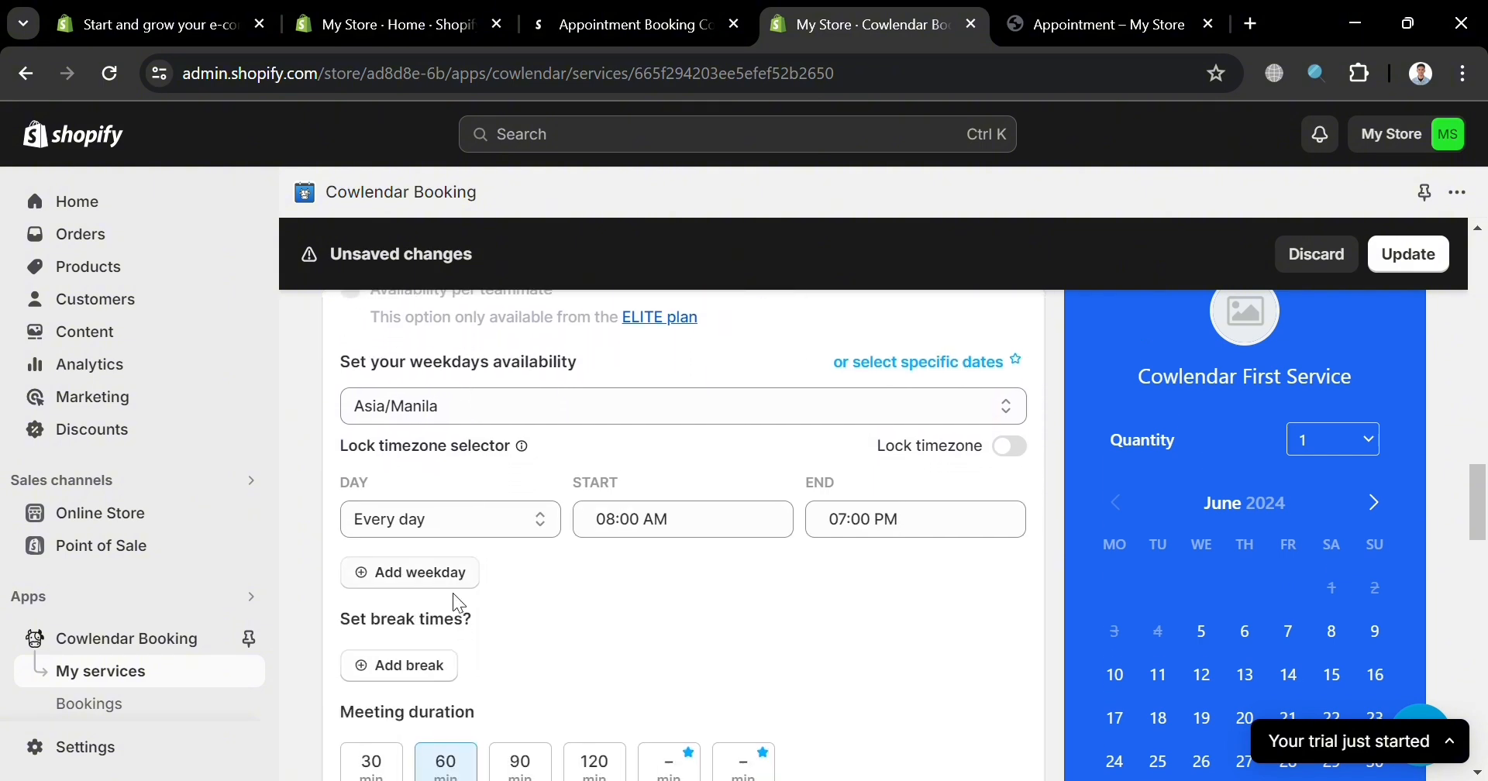
{"action": "scroll", "coordinate": [512, 669], "scroll_direction": "down", "scroll_amount": 5}
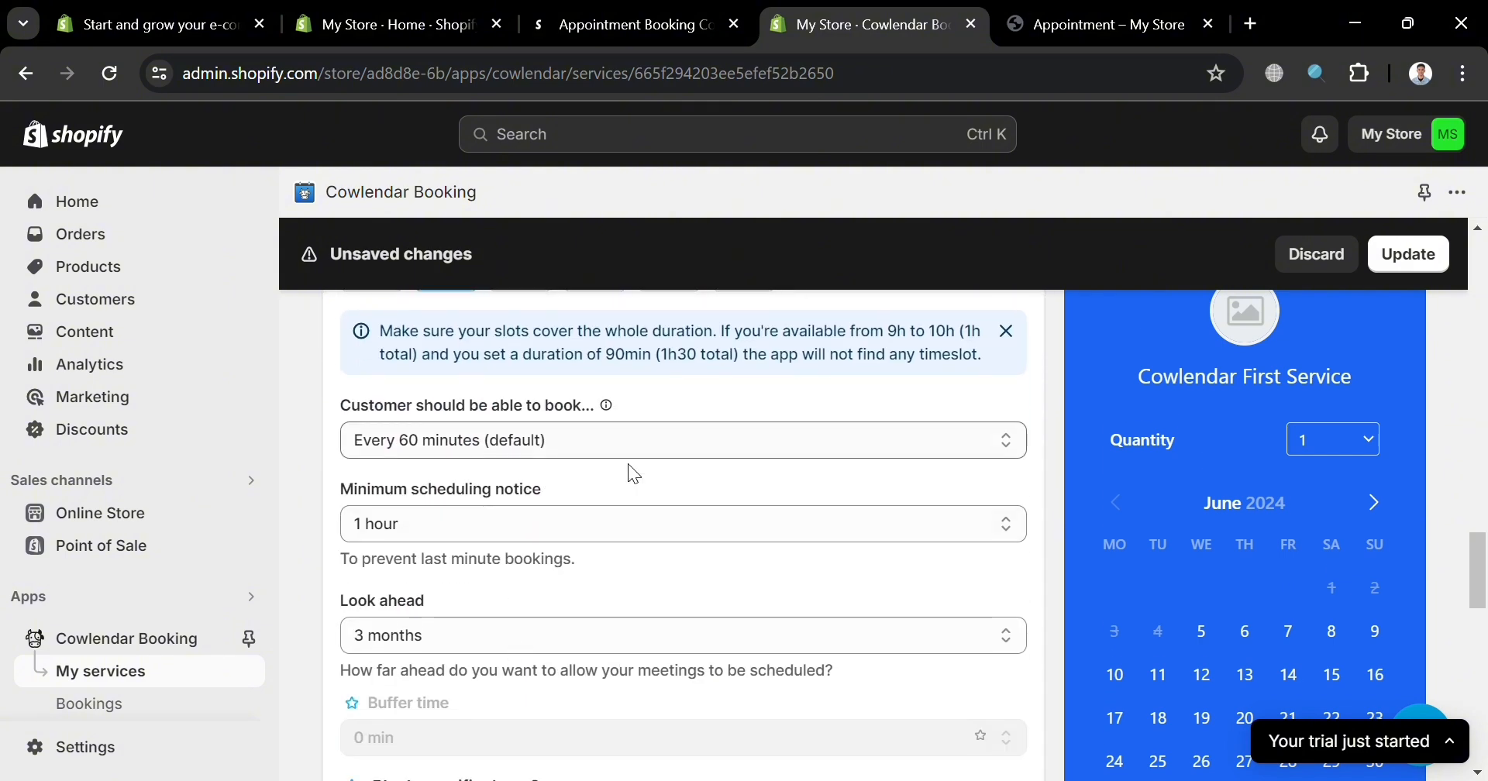
{"action": "scroll", "coordinate": [728, 633], "scroll_direction": "down", "scroll_amount": 5}
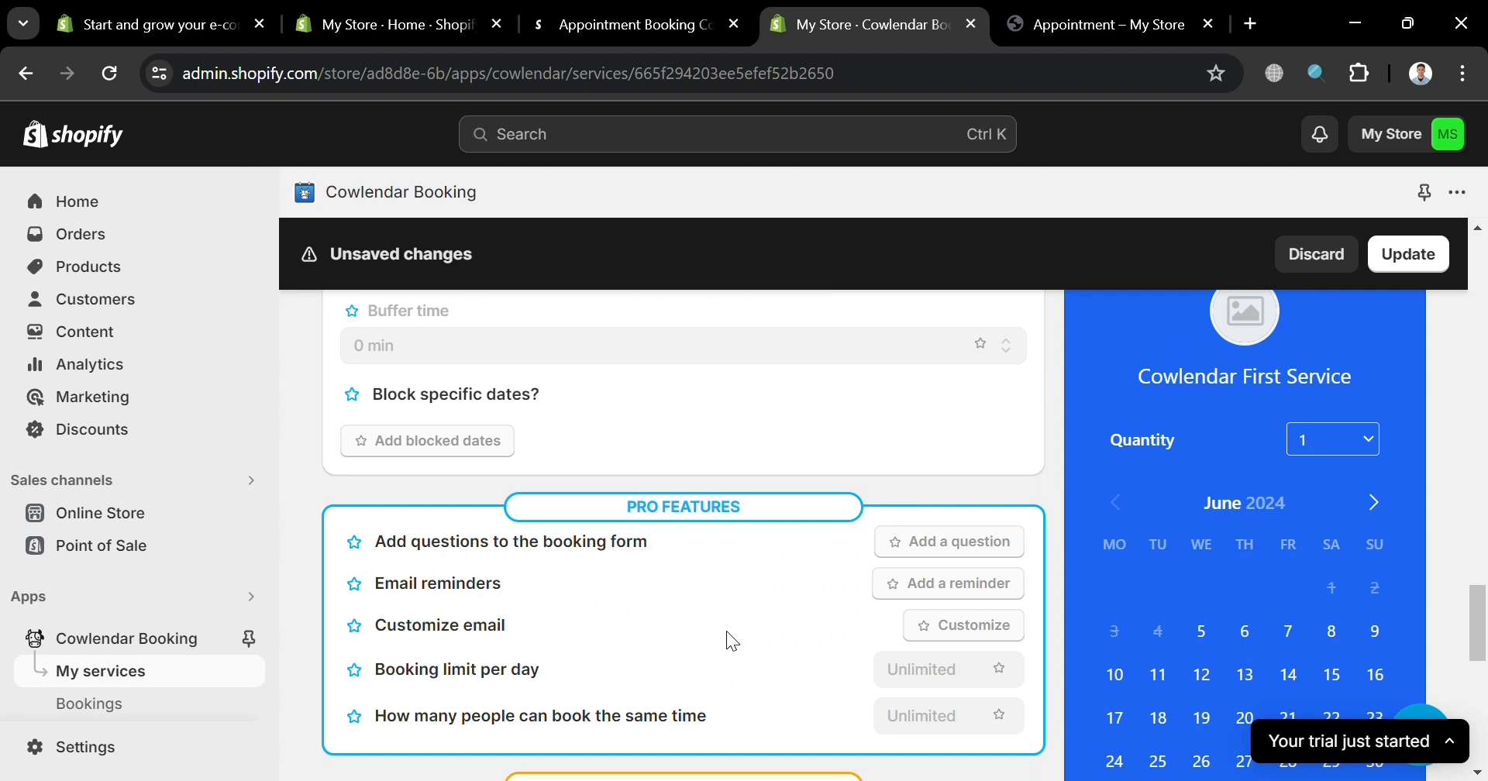
{"action": "scroll", "coordinate": [634, 494], "scroll_direction": "down", "scroll_amount": 2}
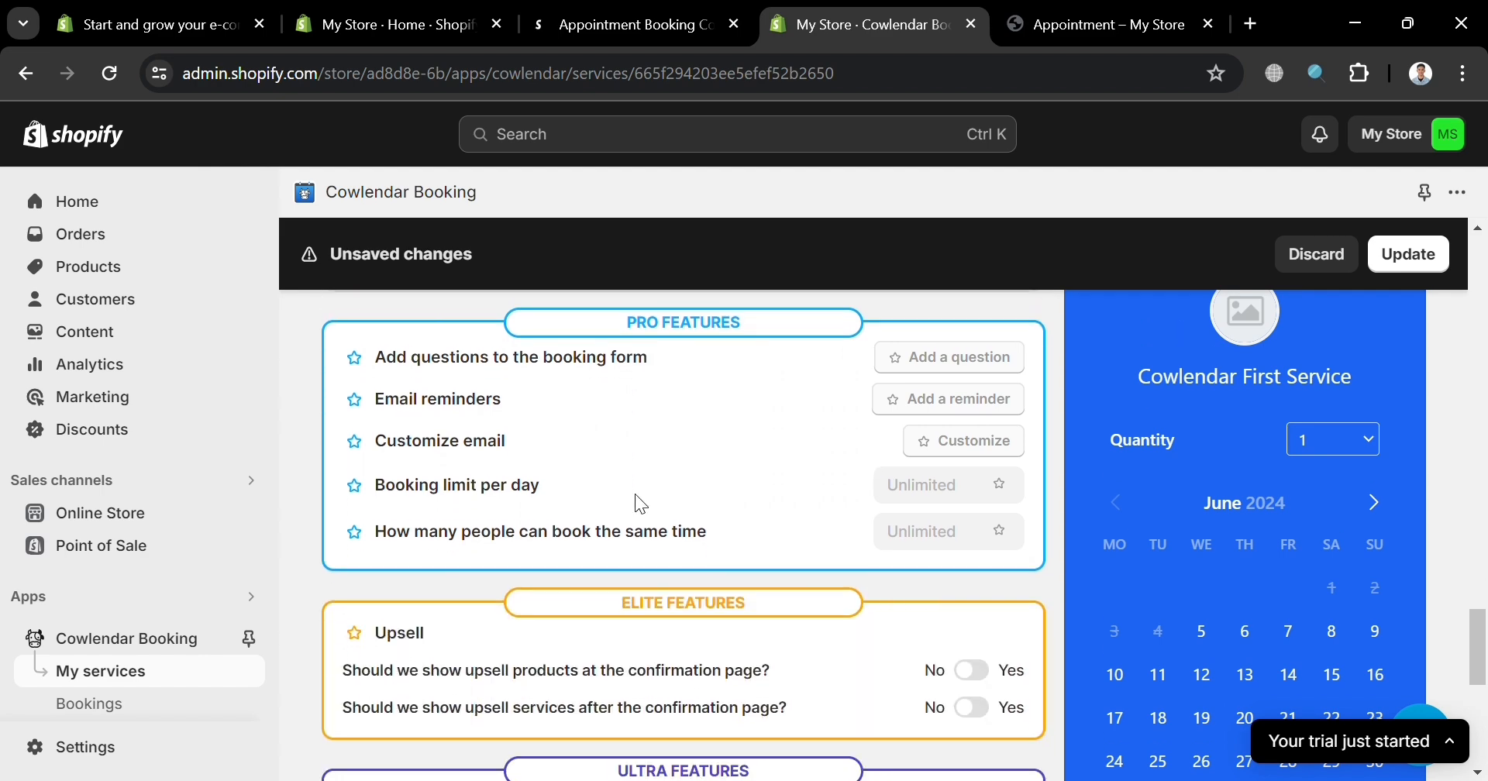
{"action": "scroll", "coordinate": [625, 599], "scroll_direction": "down", "scroll_amount": 6}
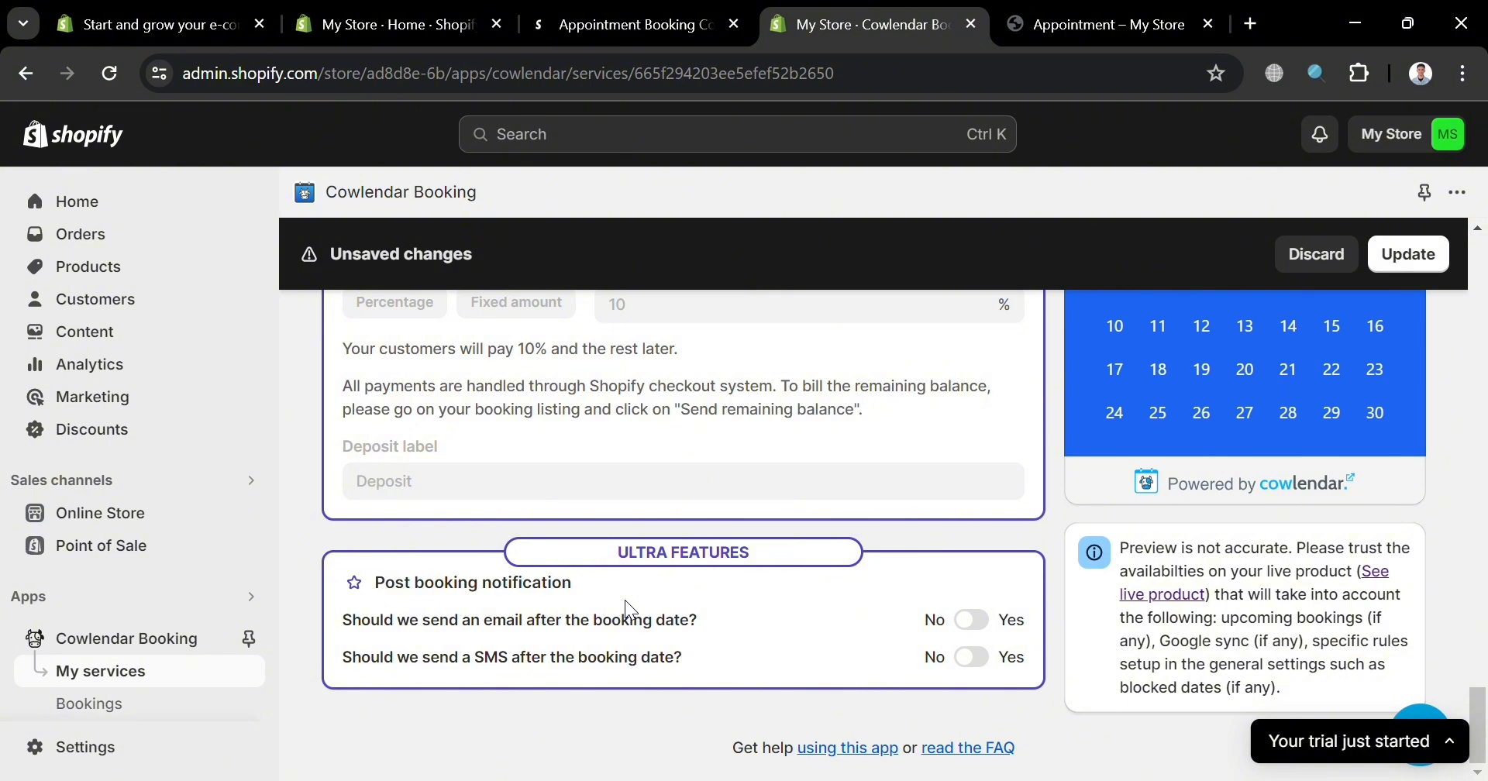
{"action": "scroll", "coordinate": [626, 603], "scroll_direction": "up", "scroll_amount": 9}
{"action": "scroll", "coordinate": [626, 602], "scroll_direction": "up", "scroll_amount": 10}
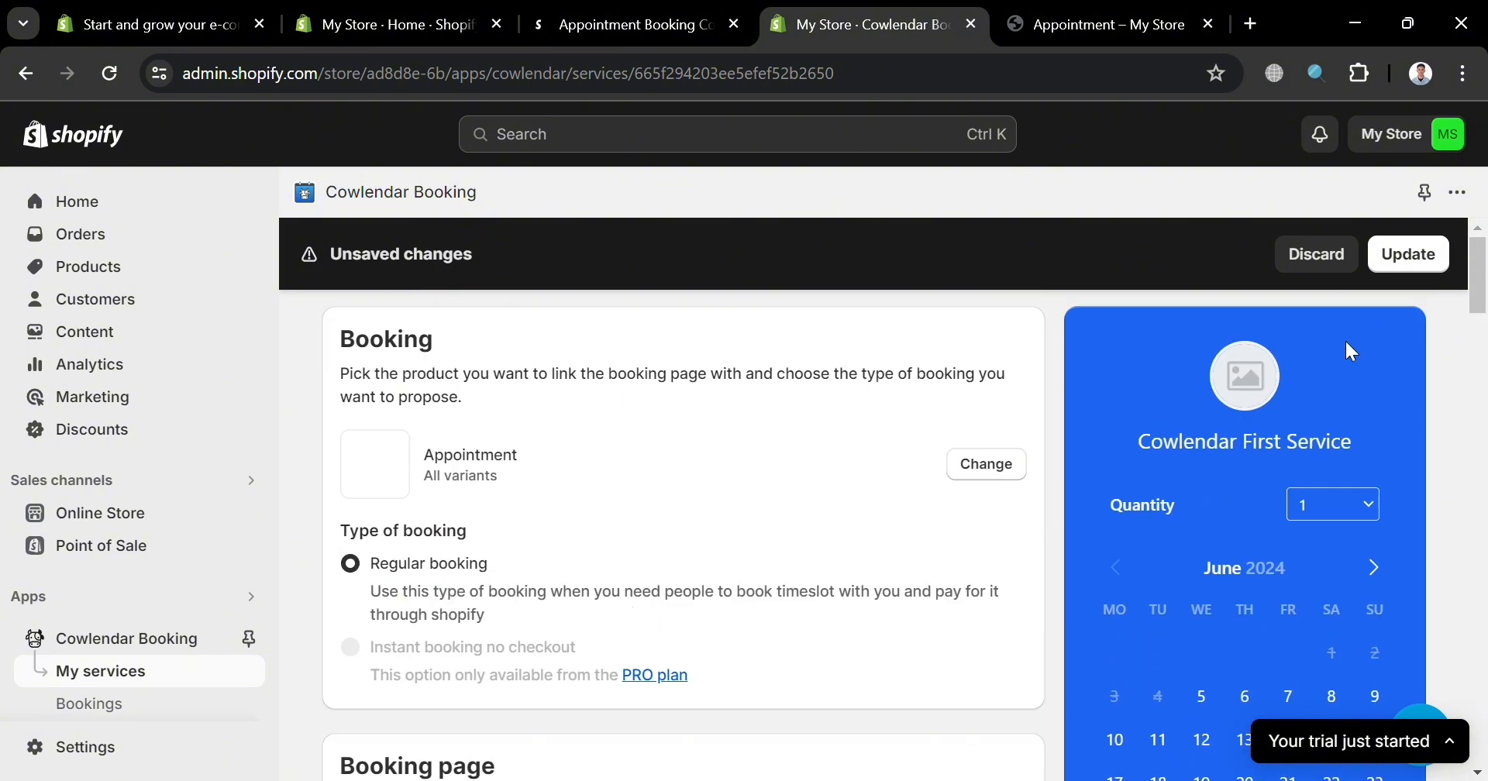
{"action": "left_click", "coordinate": [1434, 265]}
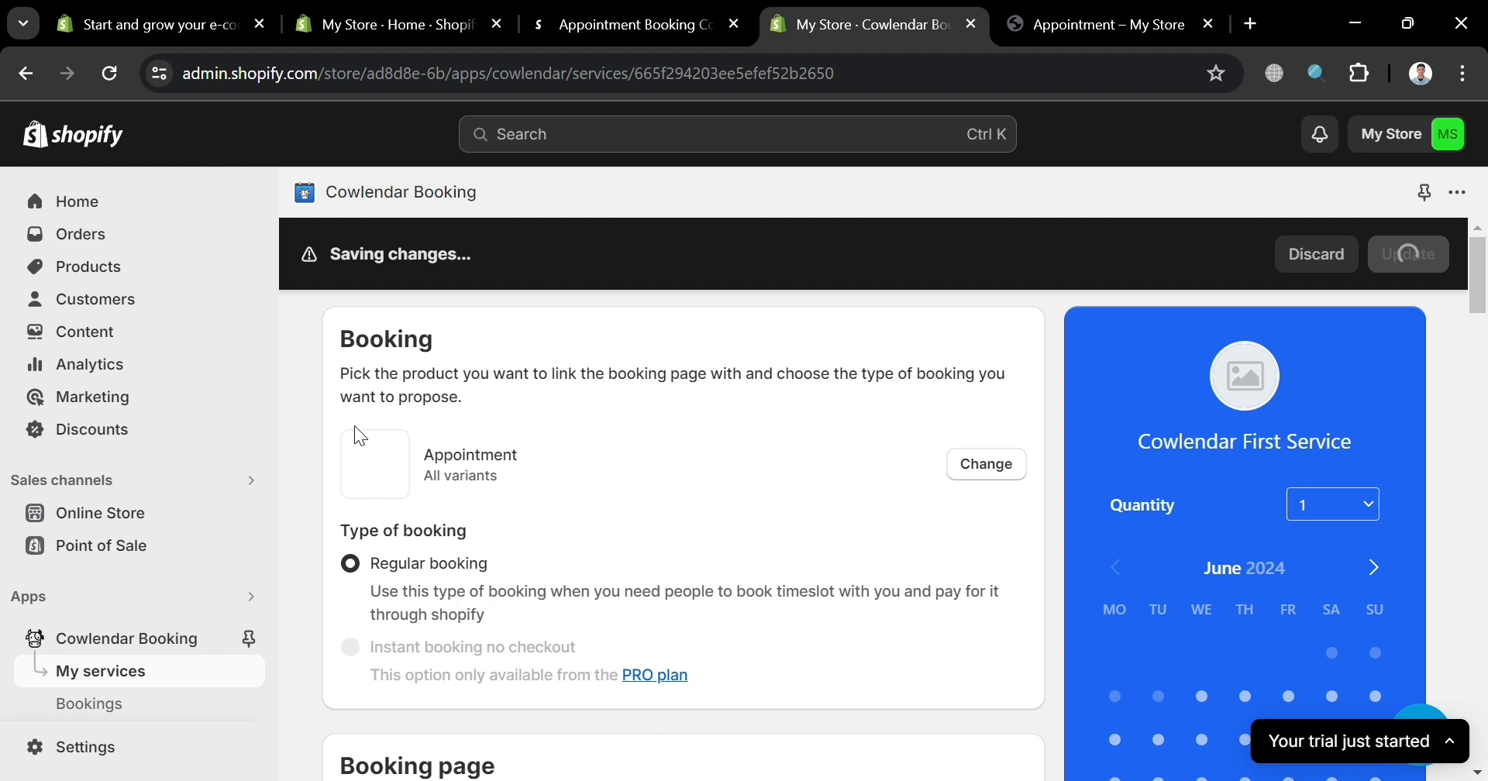
- Open Cowlendar's Bookings page and examine the weekly calendar view of bookings
{"action": "scroll", "coordinate": [199, 502], "scroll_direction": "down", "scroll_amount": 2}
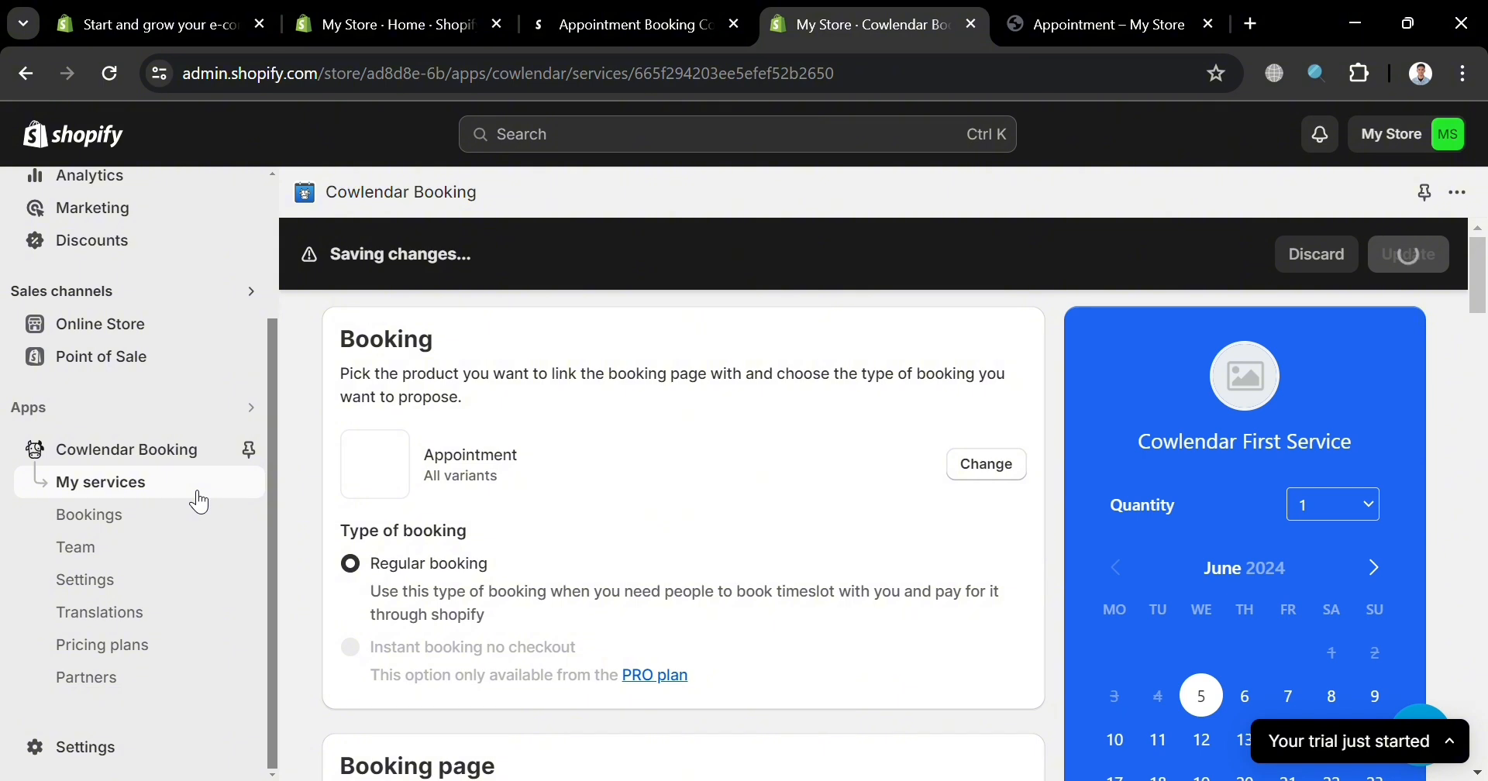
{"action": "left_click", "coordinate": [114, 514]}
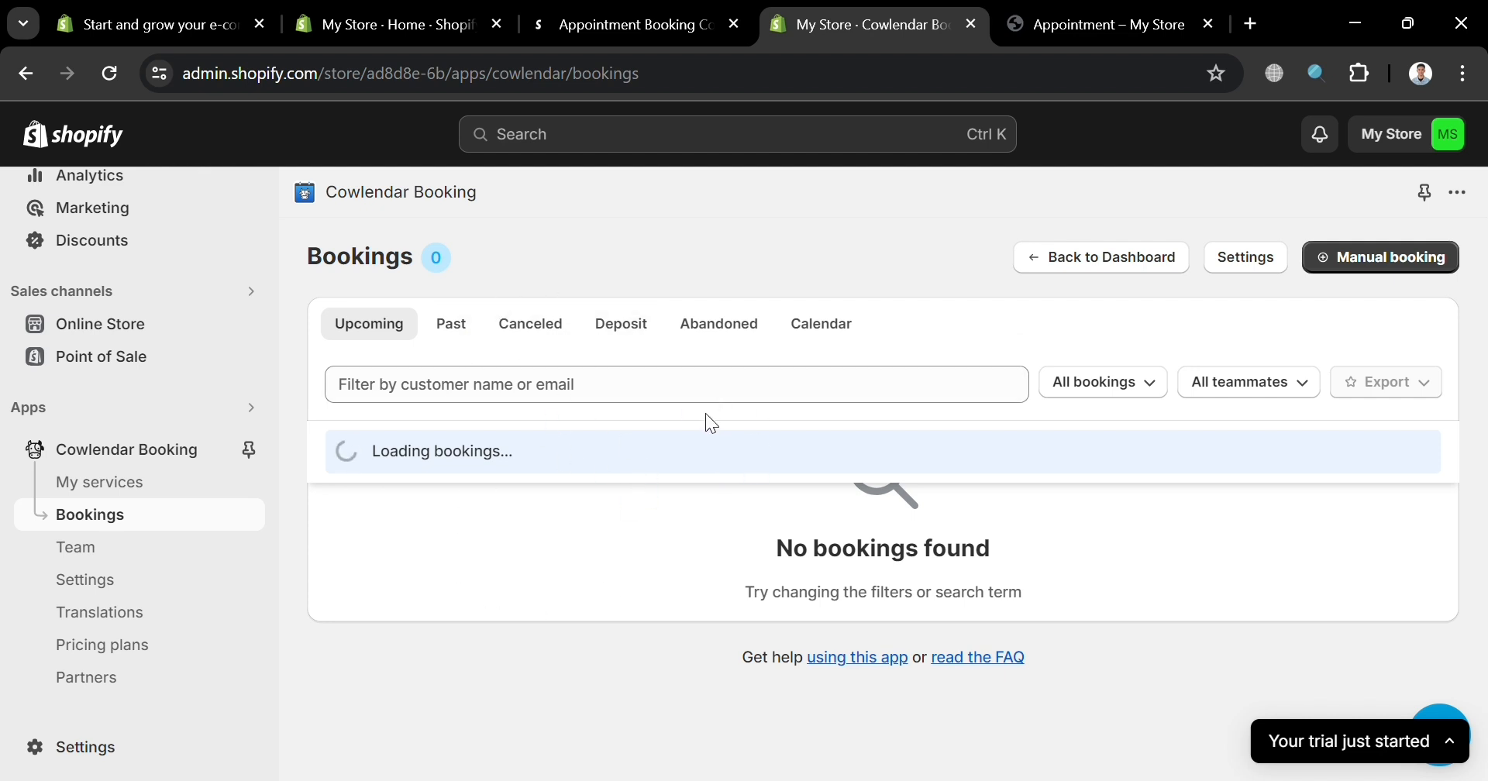
{"action": "left_click", "coordinate": [828, 348]}
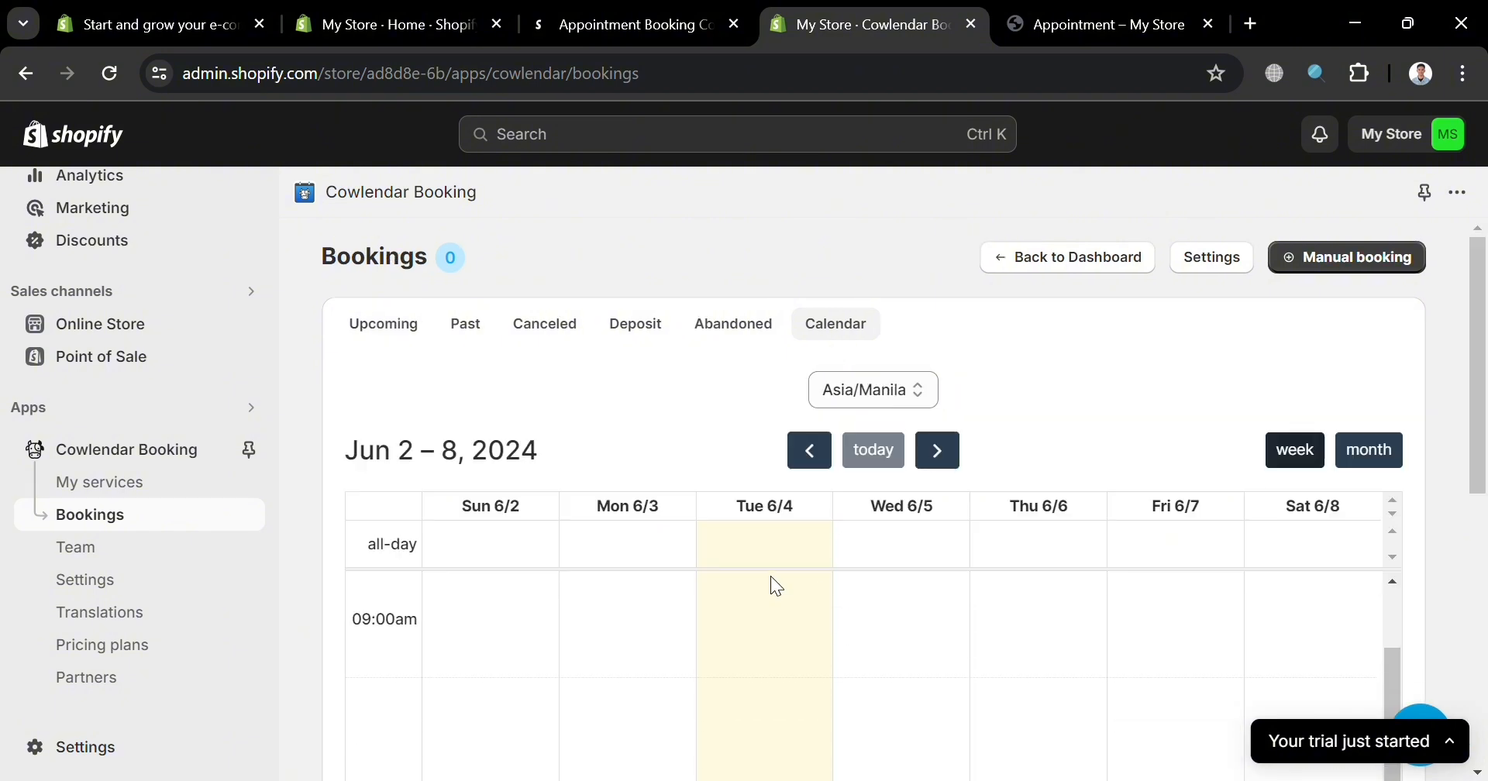
{"action": "scroll", "coordinate": [777, 587], "scroll_direction": "up", "scroll_amount": 2}
{"action": "scroll", "coordinate": [1457, 533], "scroll_direction": "down", "scroll_amount": 2}
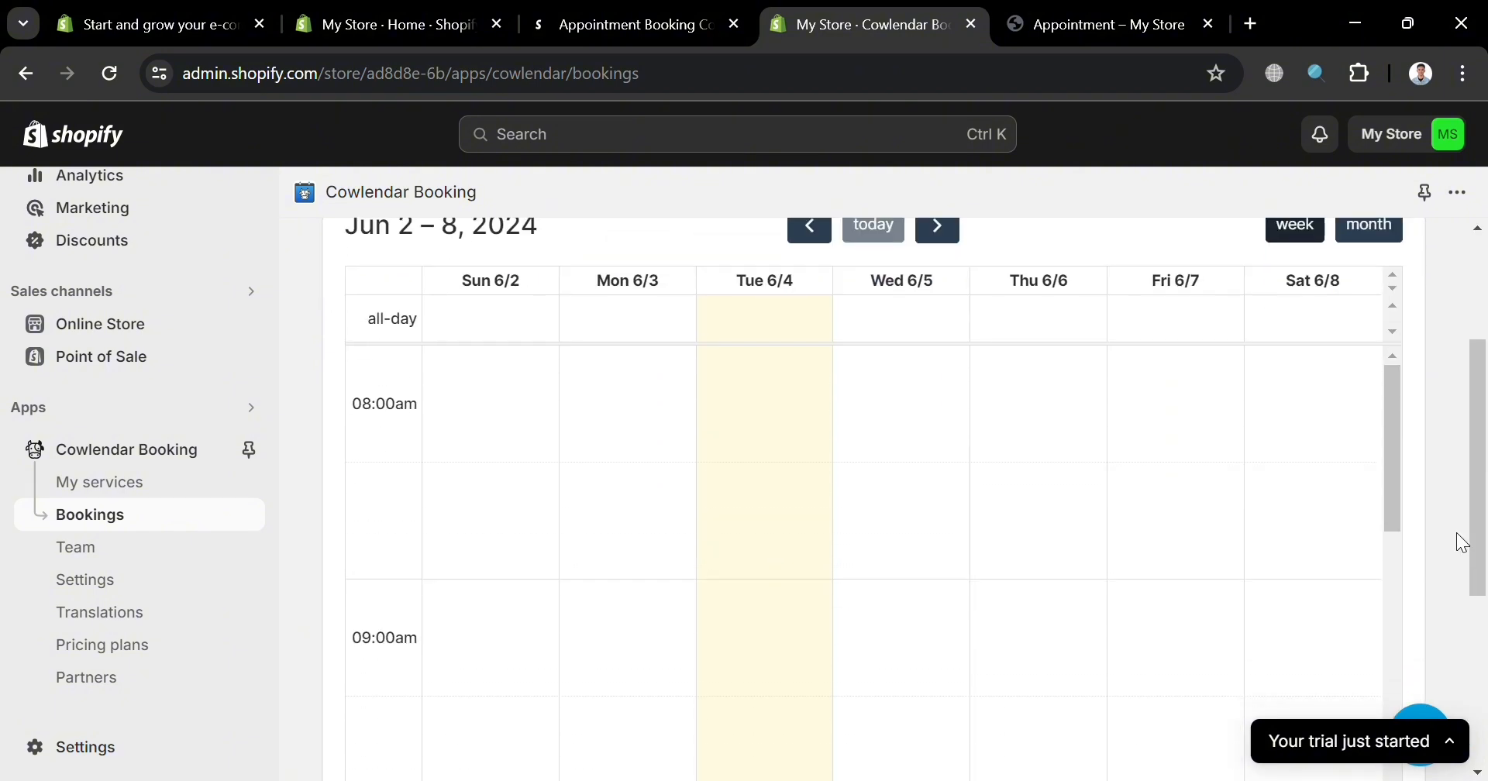
{"action": "scroll", "coordinate": [1457, 532], "scroll_direction": "up", "scroll_amount": 2}
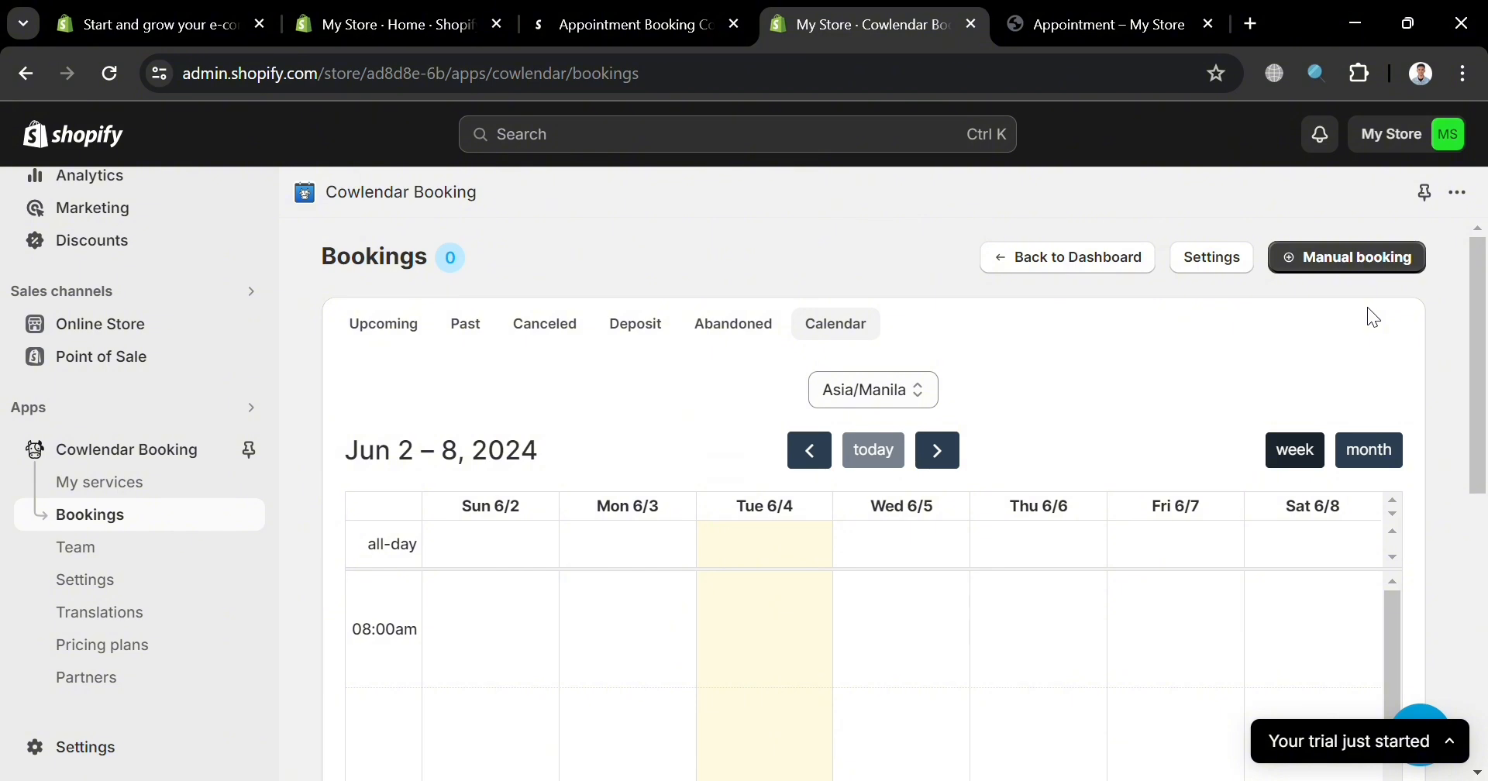
- Check which services can be chosen for a manual booking, closing the chooser, and view the Team members page
{"action": "left_click", "coordinate": [1369, 268]}
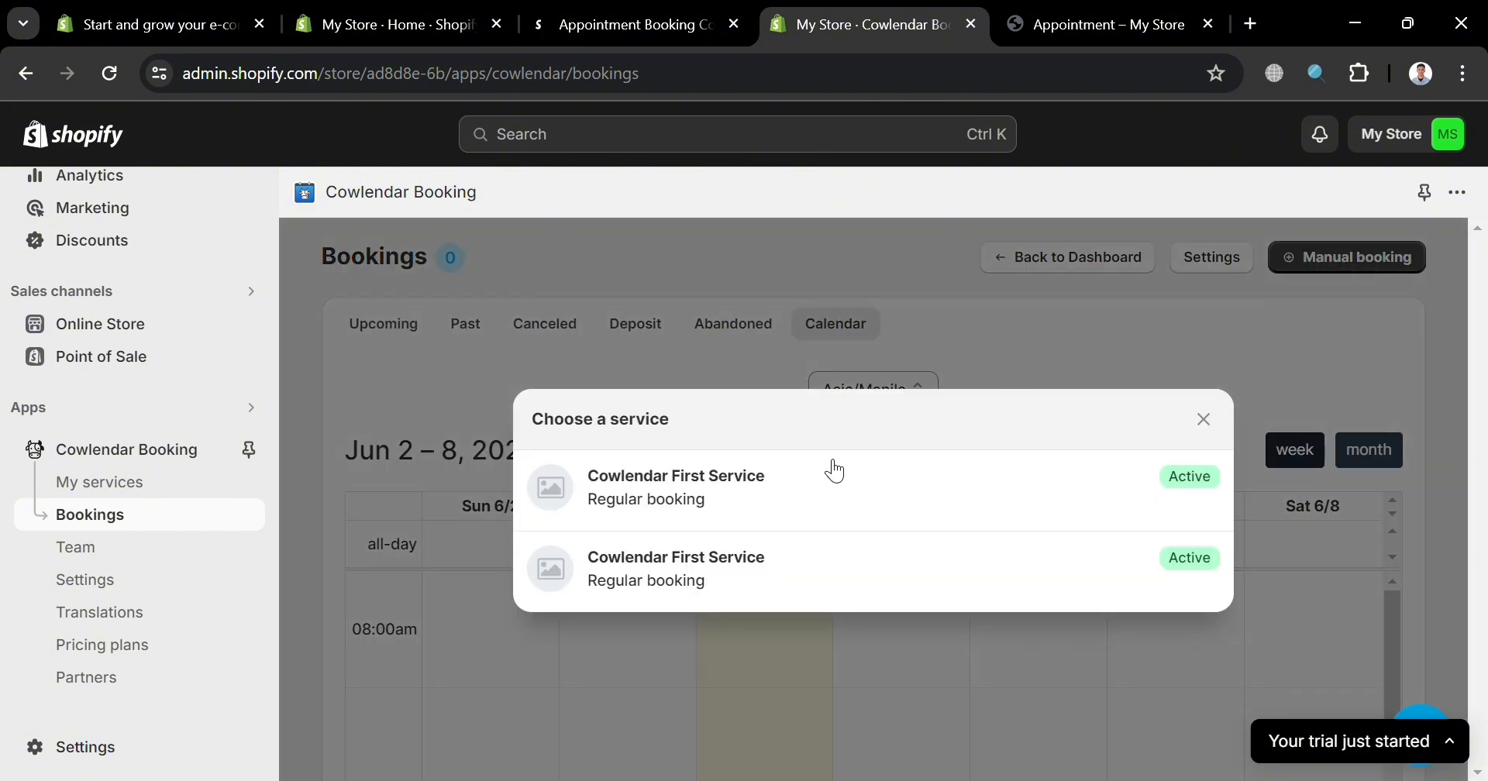
{"action": "left_click", "coordinate": [1299, 390]}
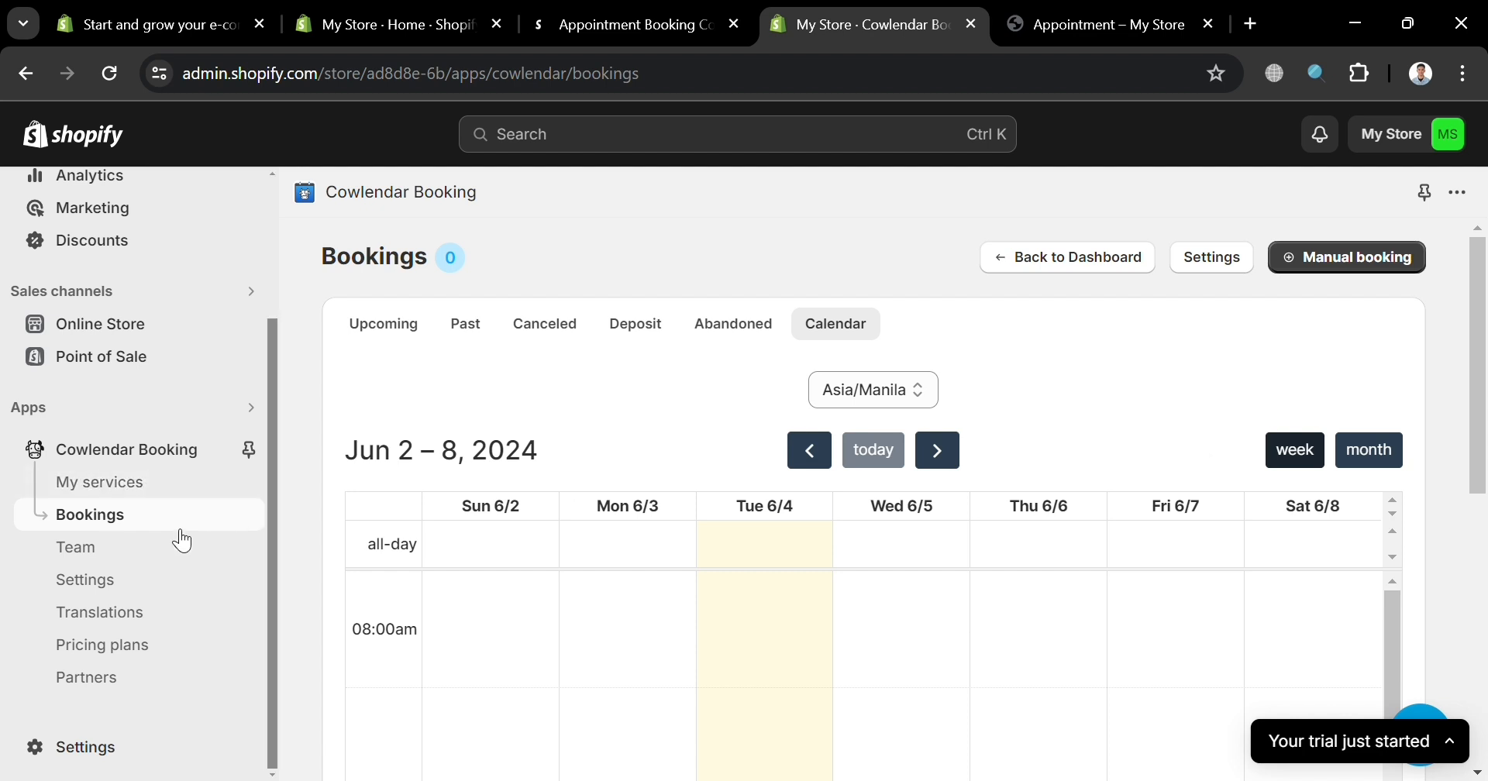
{"action": "left_click", "coordinate": [133, 559]}
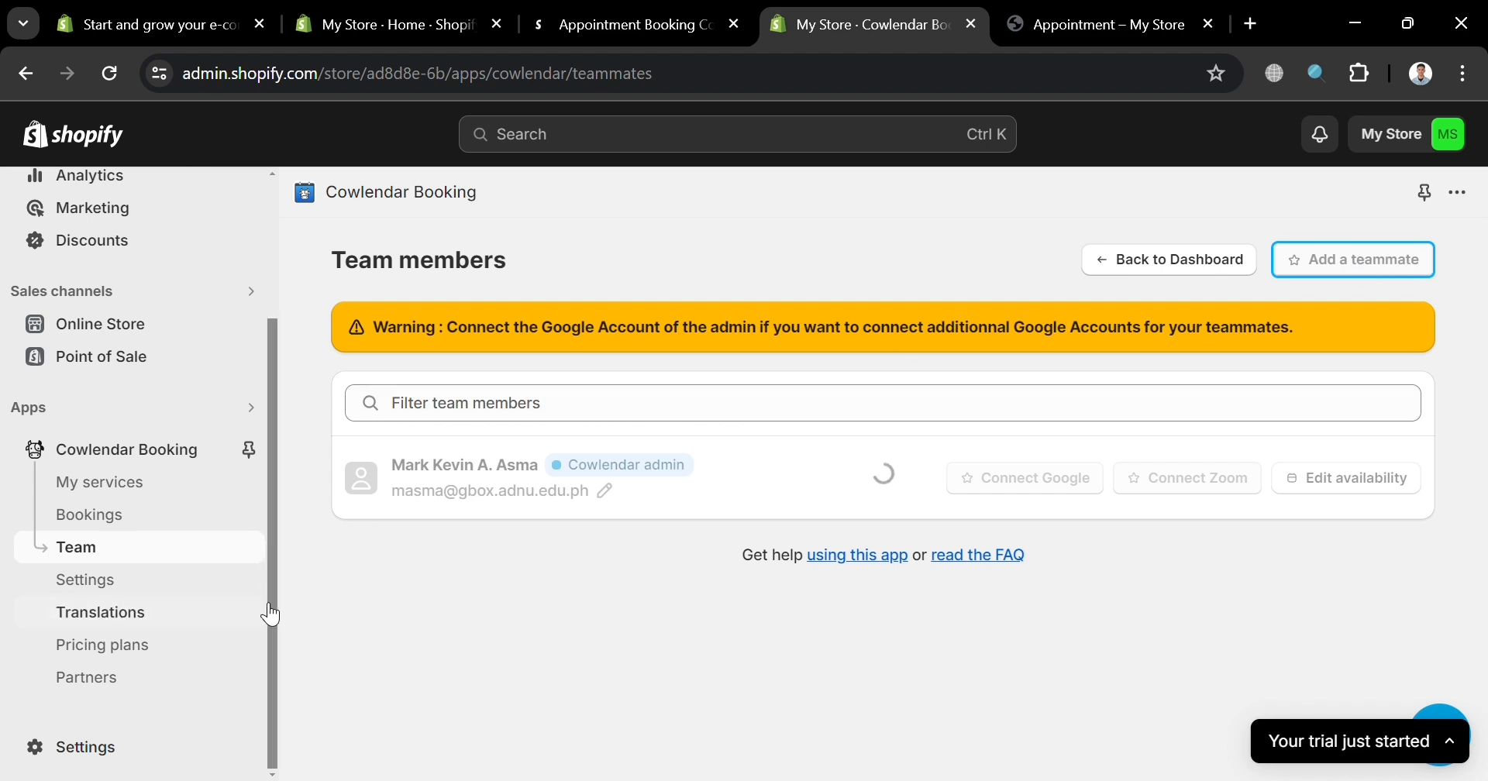
- Examine Cowlendar's general settings, from the logo and calendar display preferences to the reply-to email and PRO features
{"action": "left_click", "coordinate": [140, 586]}
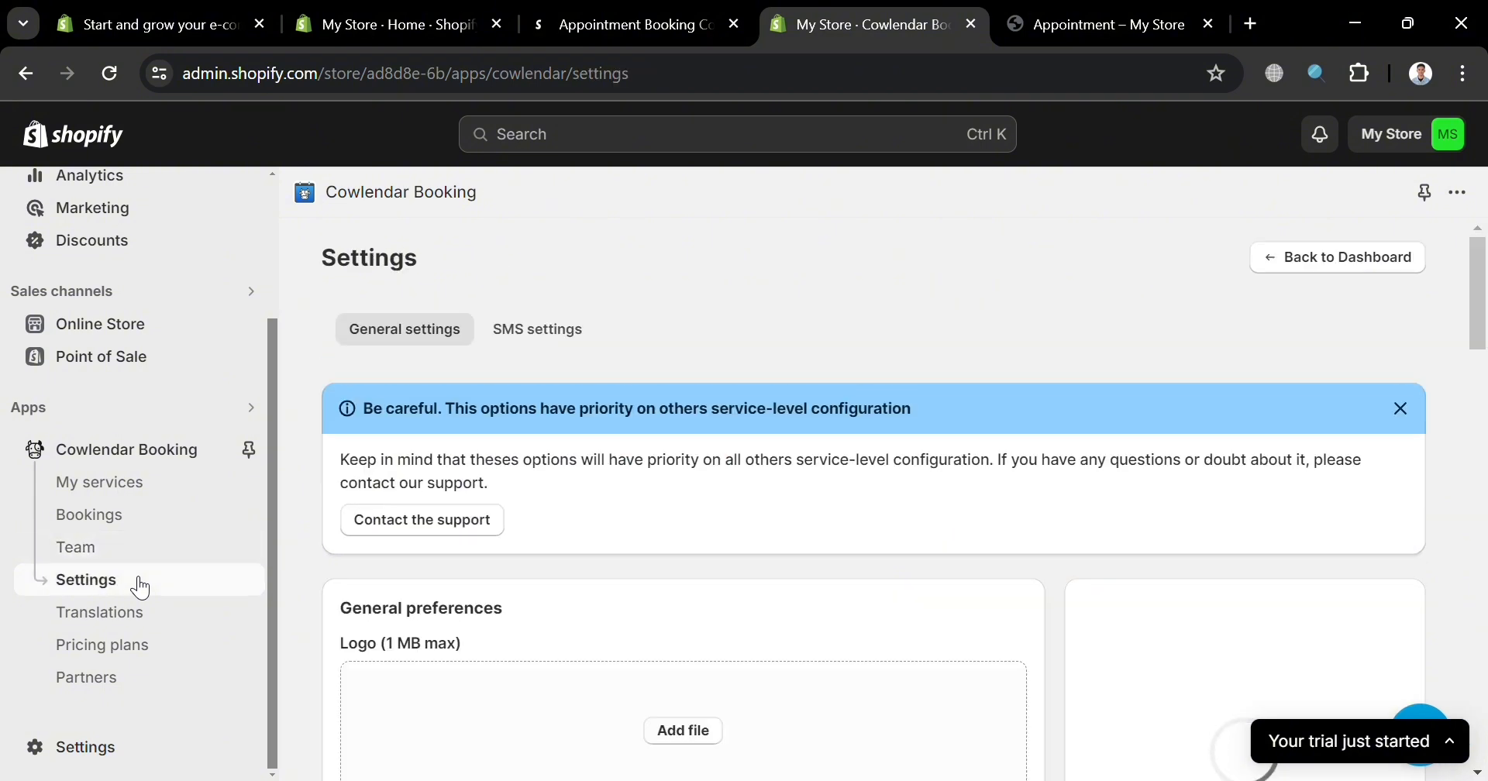
{"action": "scroll", "coordinate": [566, 566], "scroll_direction": "down", "scroll_amount": 5}
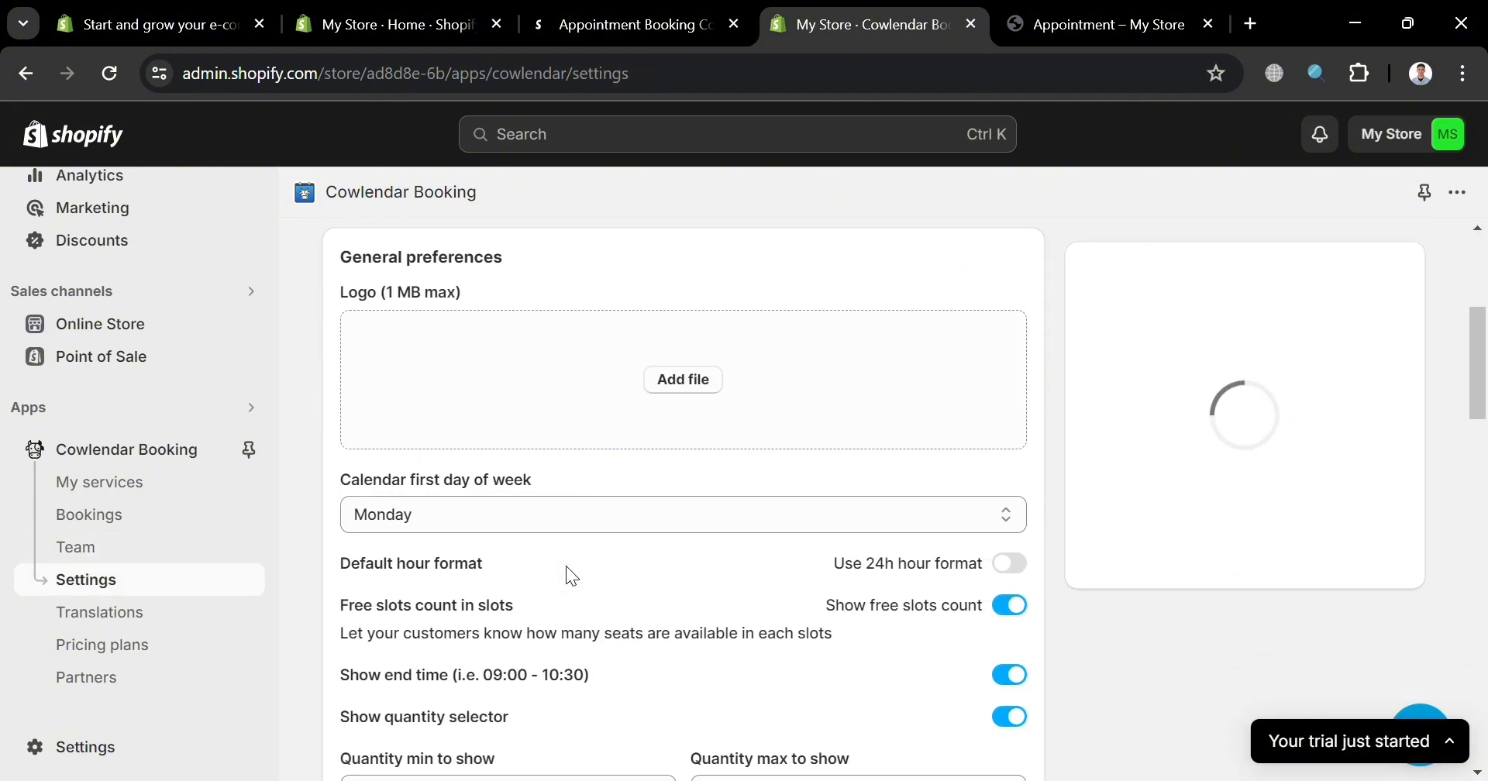
{"action": "scroll", "coordinate": [572, 577], "scroll_direction": "down", "scroll_amount": 7}
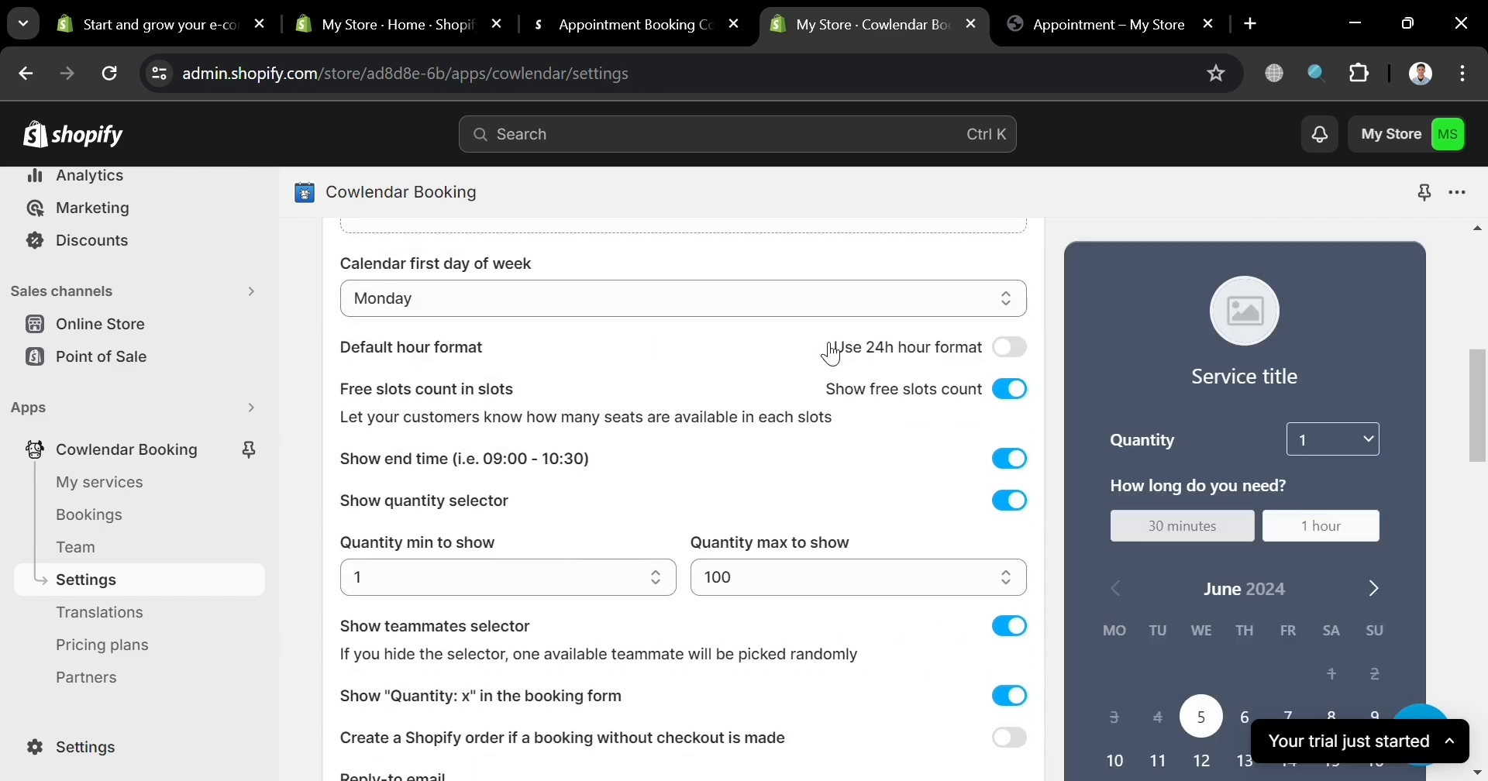
{"action": "scroll", "coordinate": [794, 579], "scroll_direction": "down", "scroll_amount": 2}
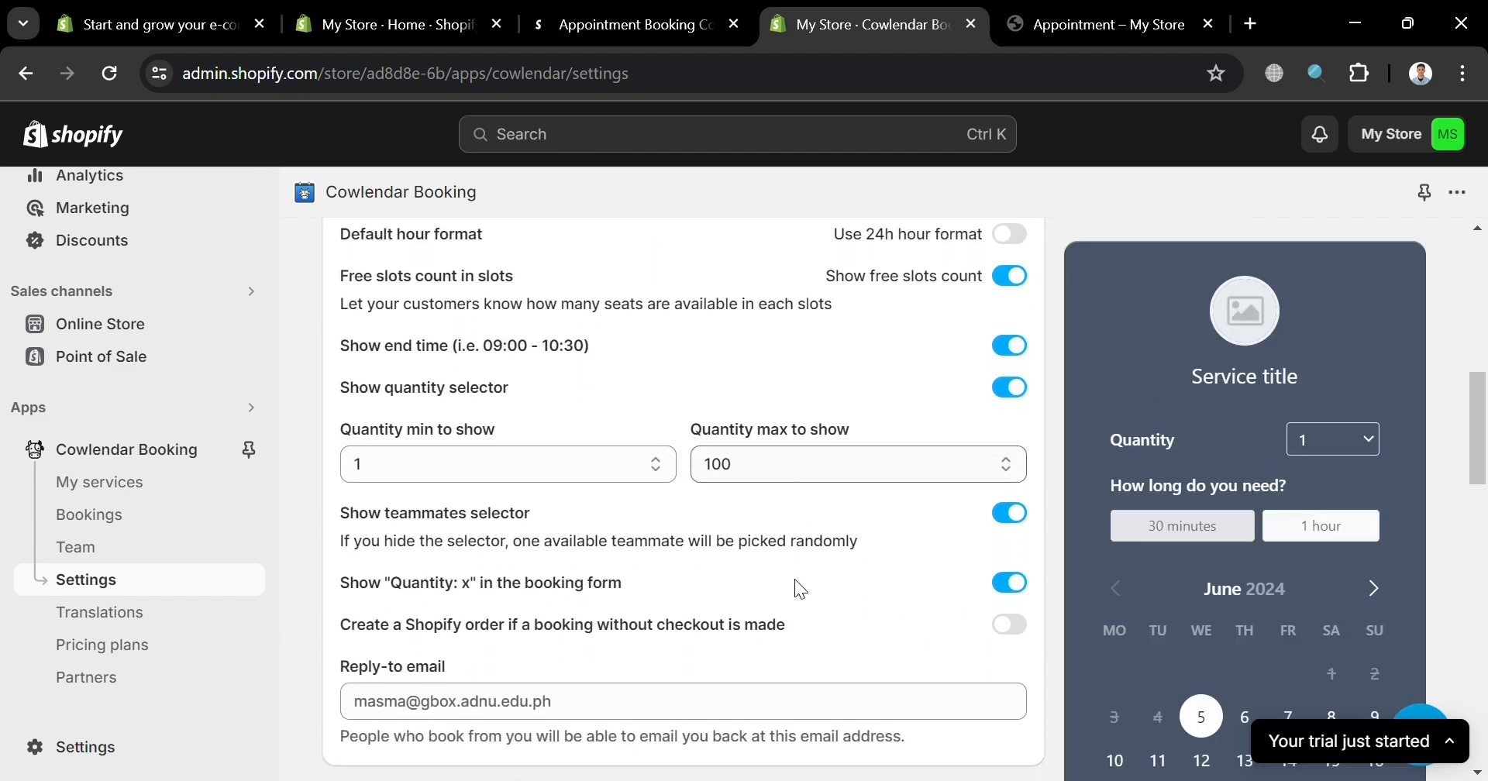
{"action": "scroll", "coordinate": [818, 459], "scroll_direction": "down", "scroll_amount": 1}
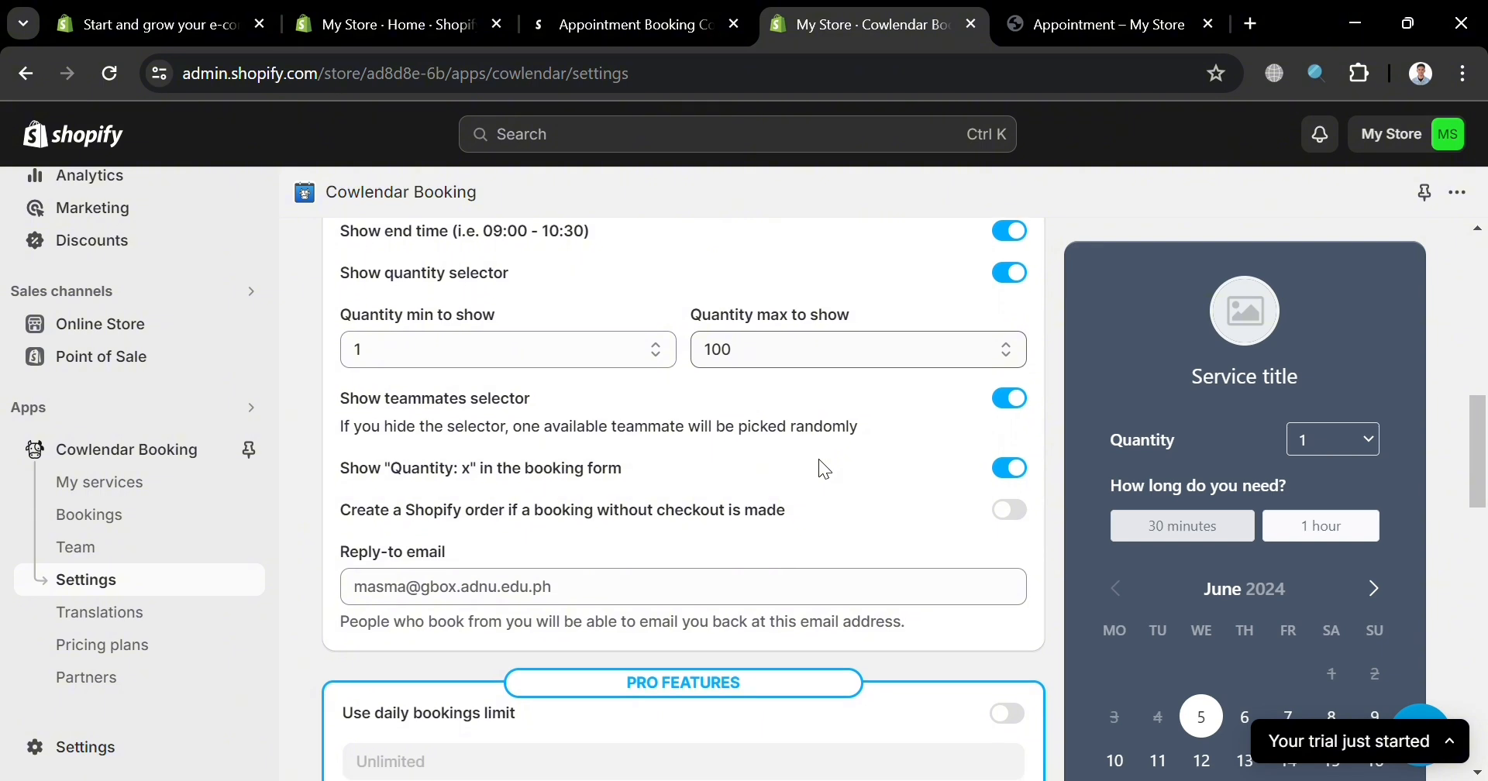
{"action": "scroll", "coordinate": [818, 459], "scroll_direction": "up", "scroll_amount": 3}
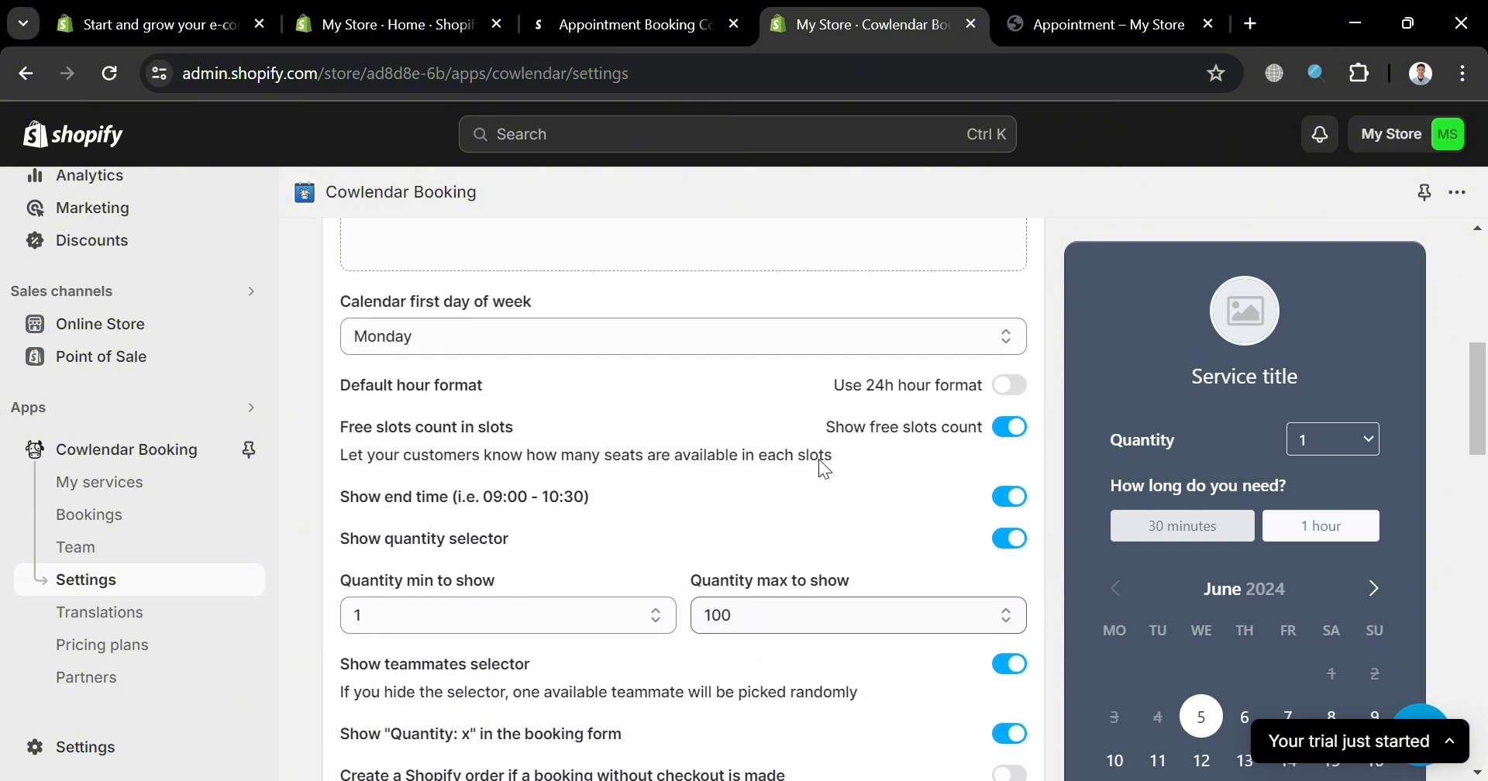
{"action": "scroll", "coordinate": [819, 459], "scroll_direction": "down", "scroll_amount": 3}
{"action": "scroll", "coordinate": [820, 461], "scroll_direction": "down", "scroll_amount": 4}
{"action": "scroll", "coordinate": [820, 460], "scroll_direction": "up", "scroll_amount": 3}
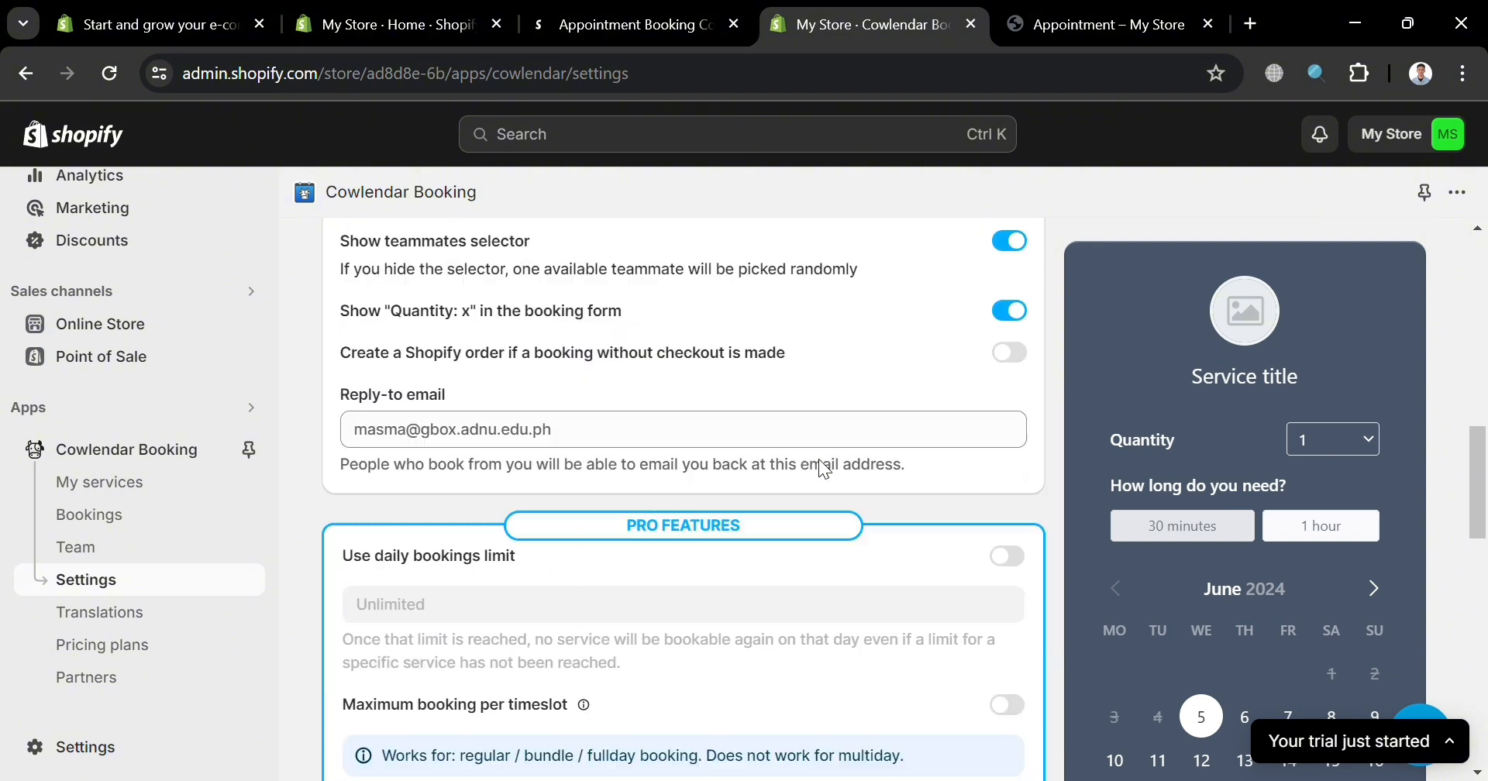
{"action": "scroll", "coordinate": [823, 469], "scroll_direction": "up", "scroll_amount": 10}
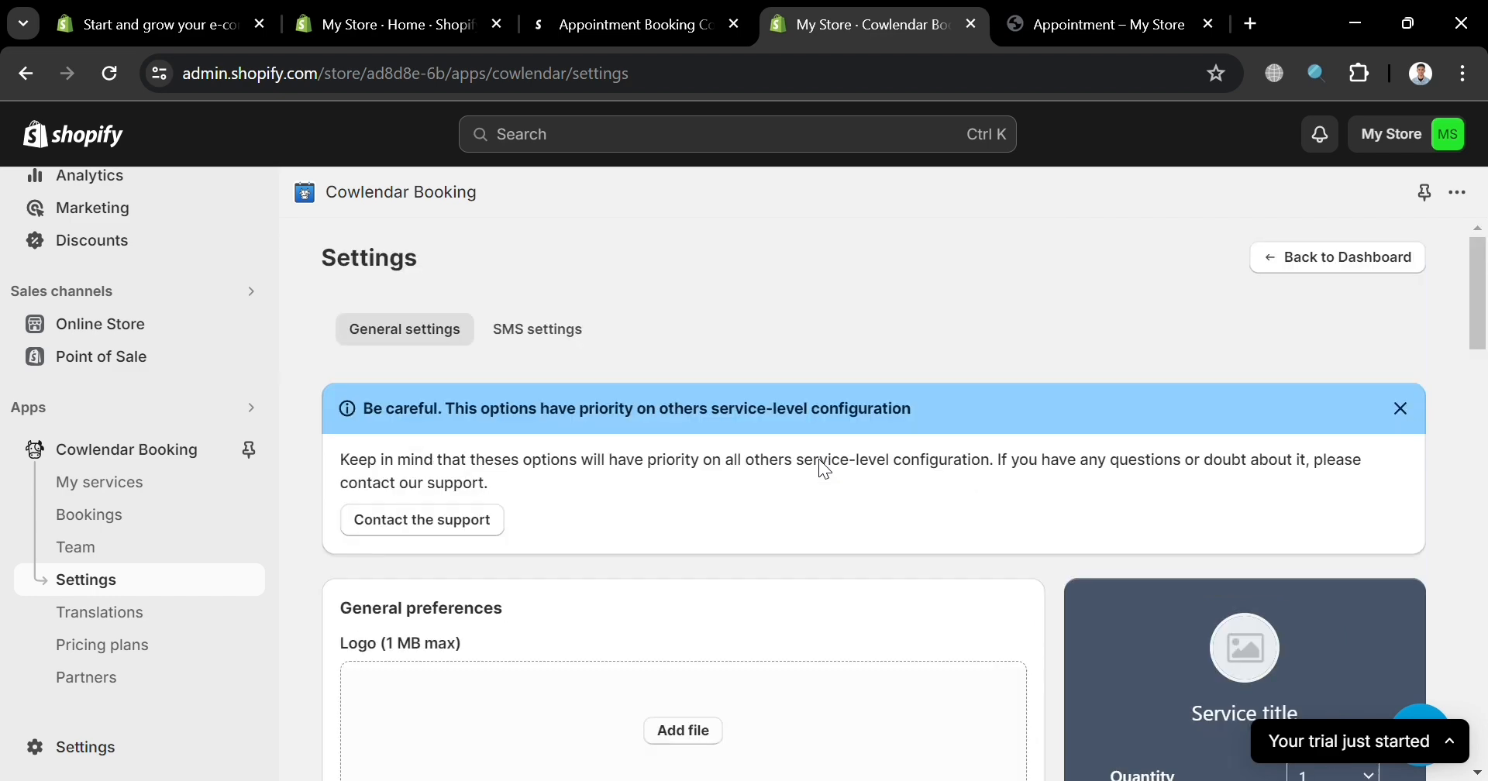
- View Cowlendar's SMS settings, including the SMS credit section and message list
{"action": "left_click", "coordinate": [549, 335]}
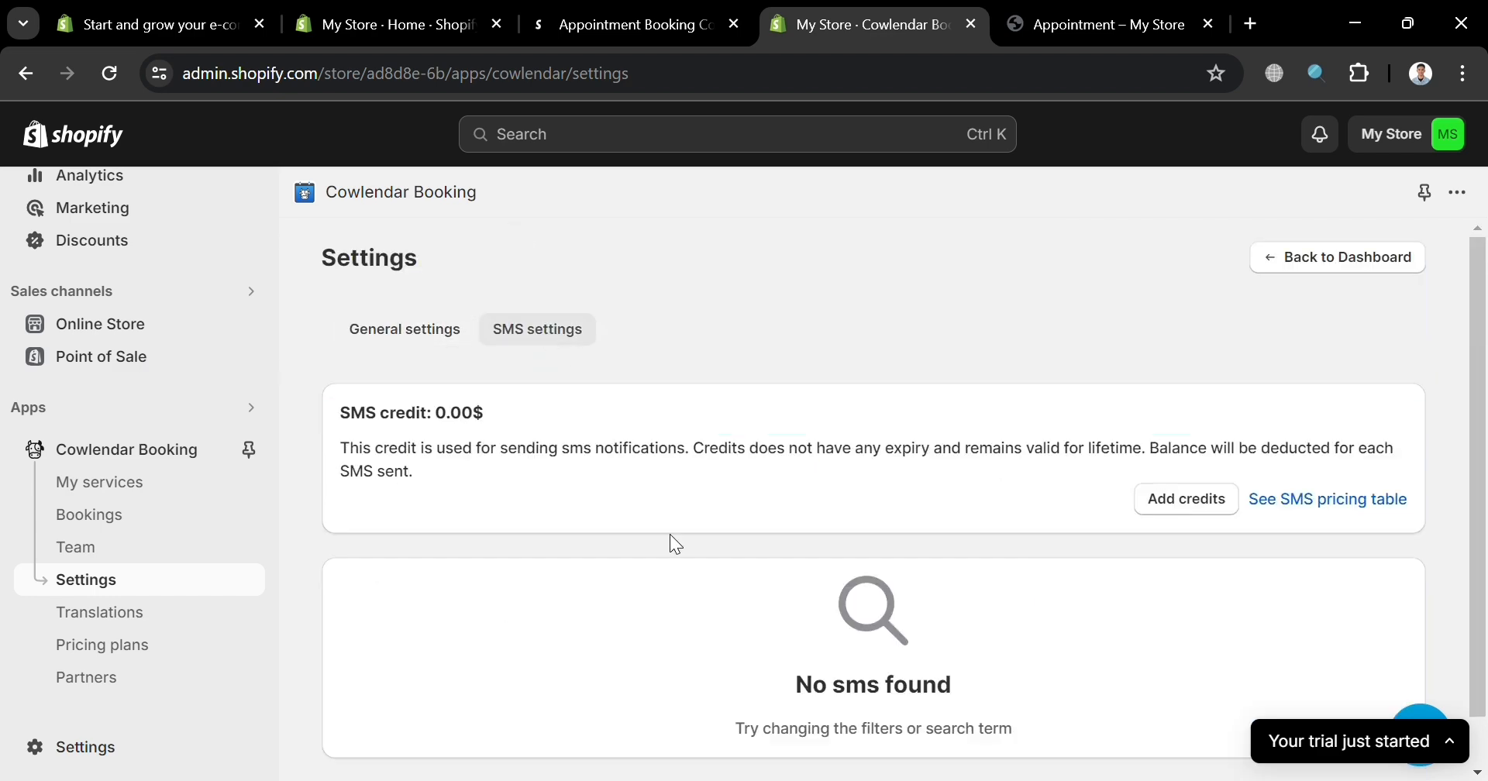
{"action": "scroll", "coordinate": [676, 545], "scroll_direction": "down", "scroll_amount": 2}
{"action": "scroll", "coordinate": [682, 570], "scroll_direction": "up", "scroll_amount": 2}
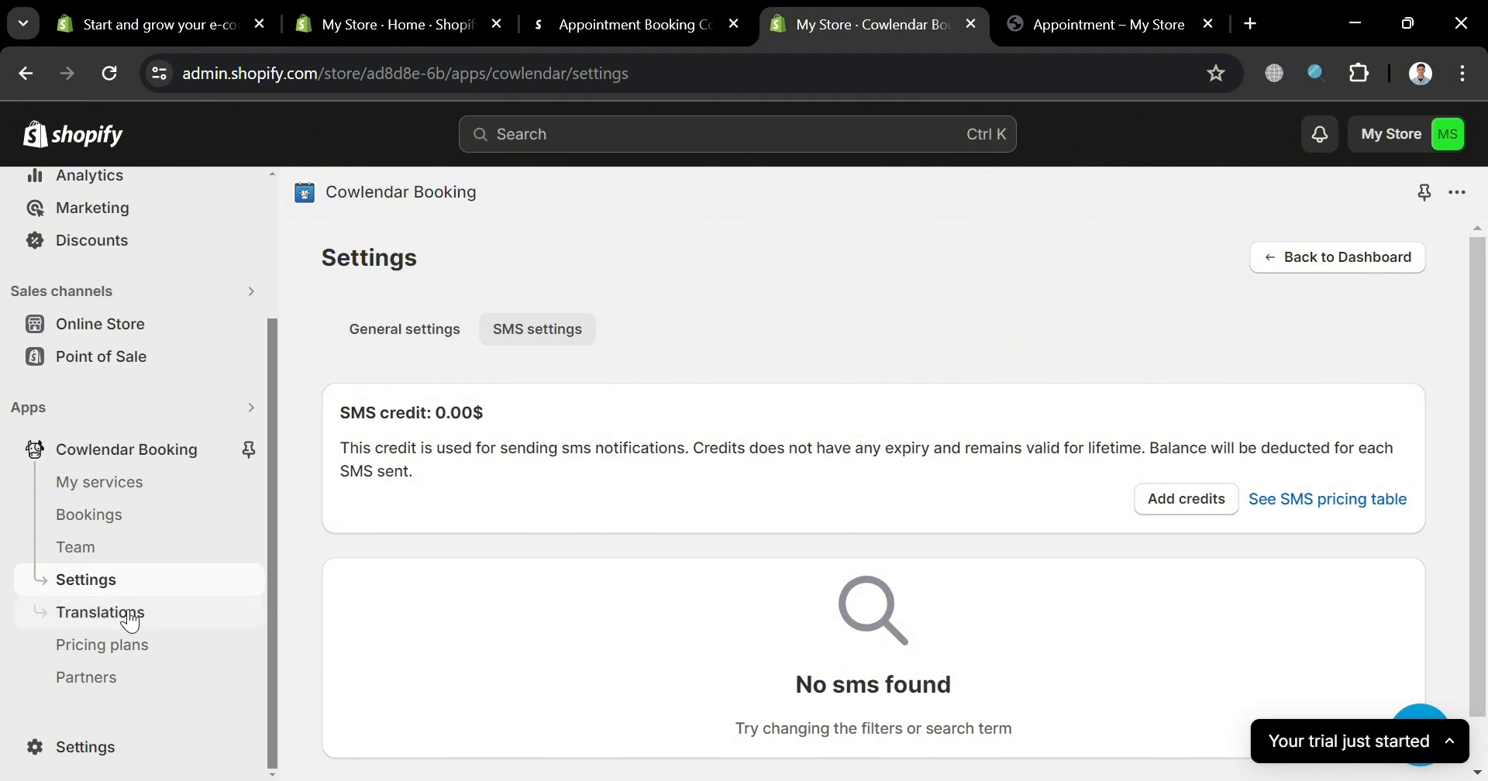
- Examine the calendar translation texts for the product page button, general calendar labels and calendar form
{"action": "left_click", "coordinate": [126, 624]}
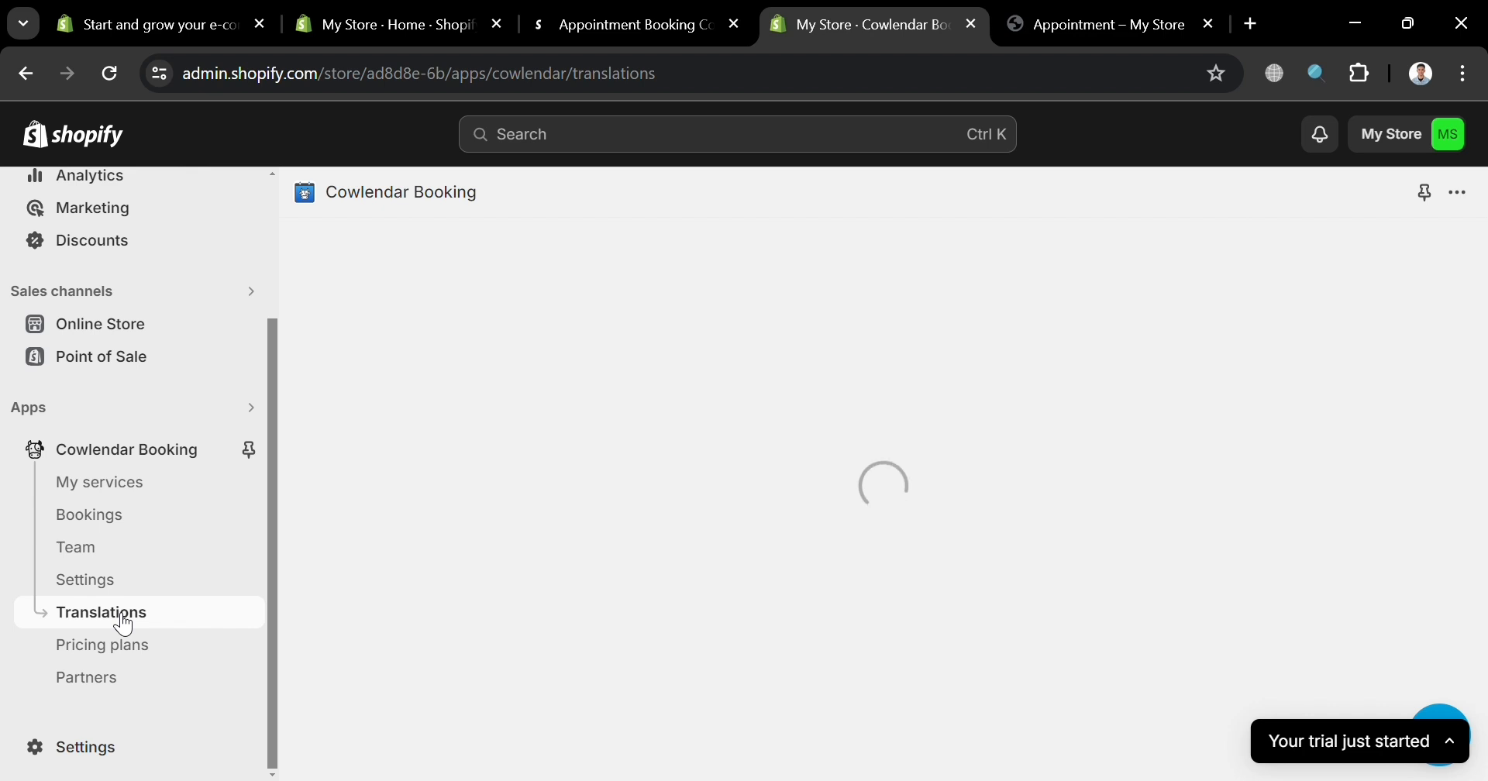
{"action": "scroll", "coordinate": [844, 503], "scroll_direction": "down", "scroll_amount": 2}
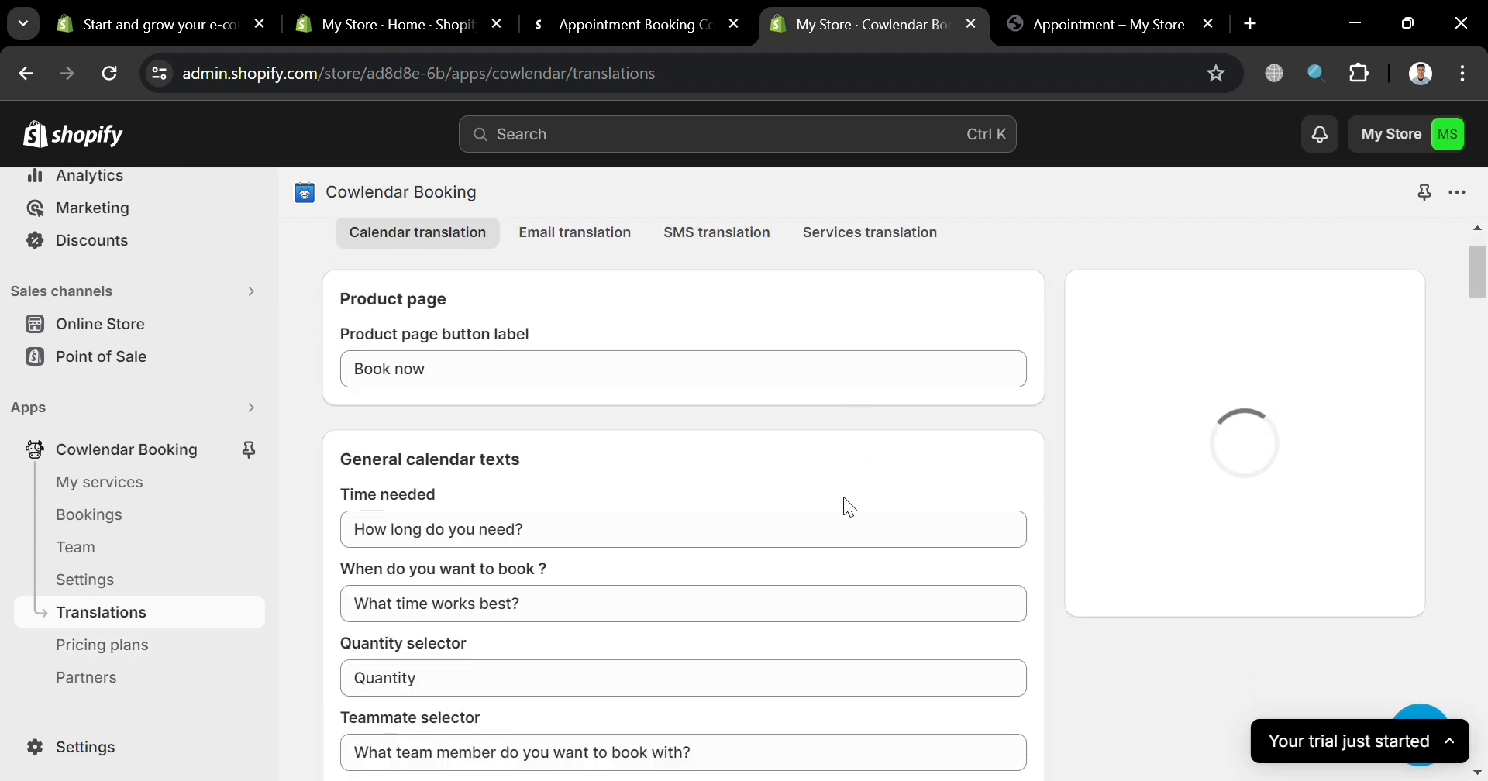
{"action": "scroll", "coordinate": [363, 634], "scroll_direction": "down", "scroll_amount": 2}
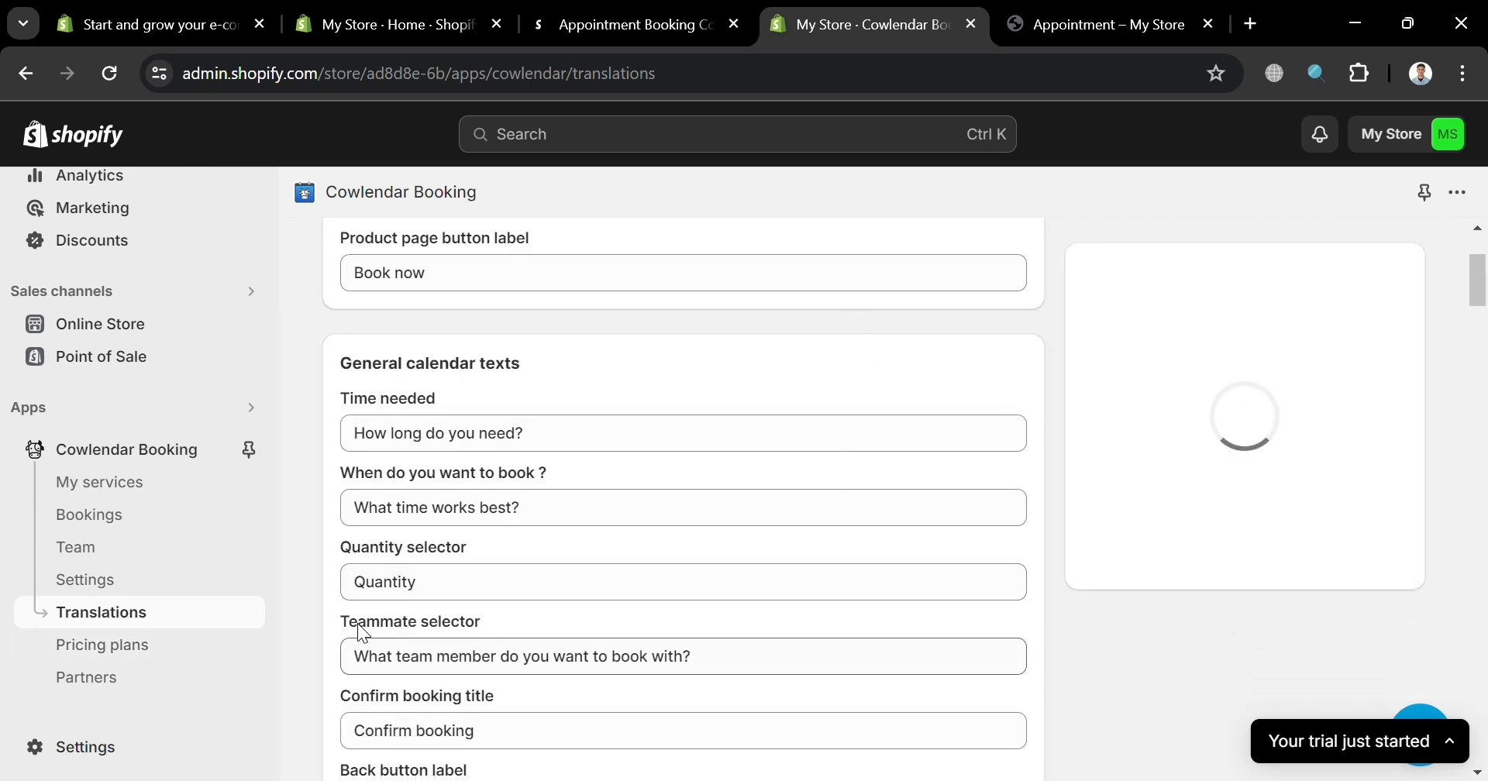
{"action": "scroll", "coordinate": [363, 634], "scroll_direction": "down", "scroll_amount": 2}
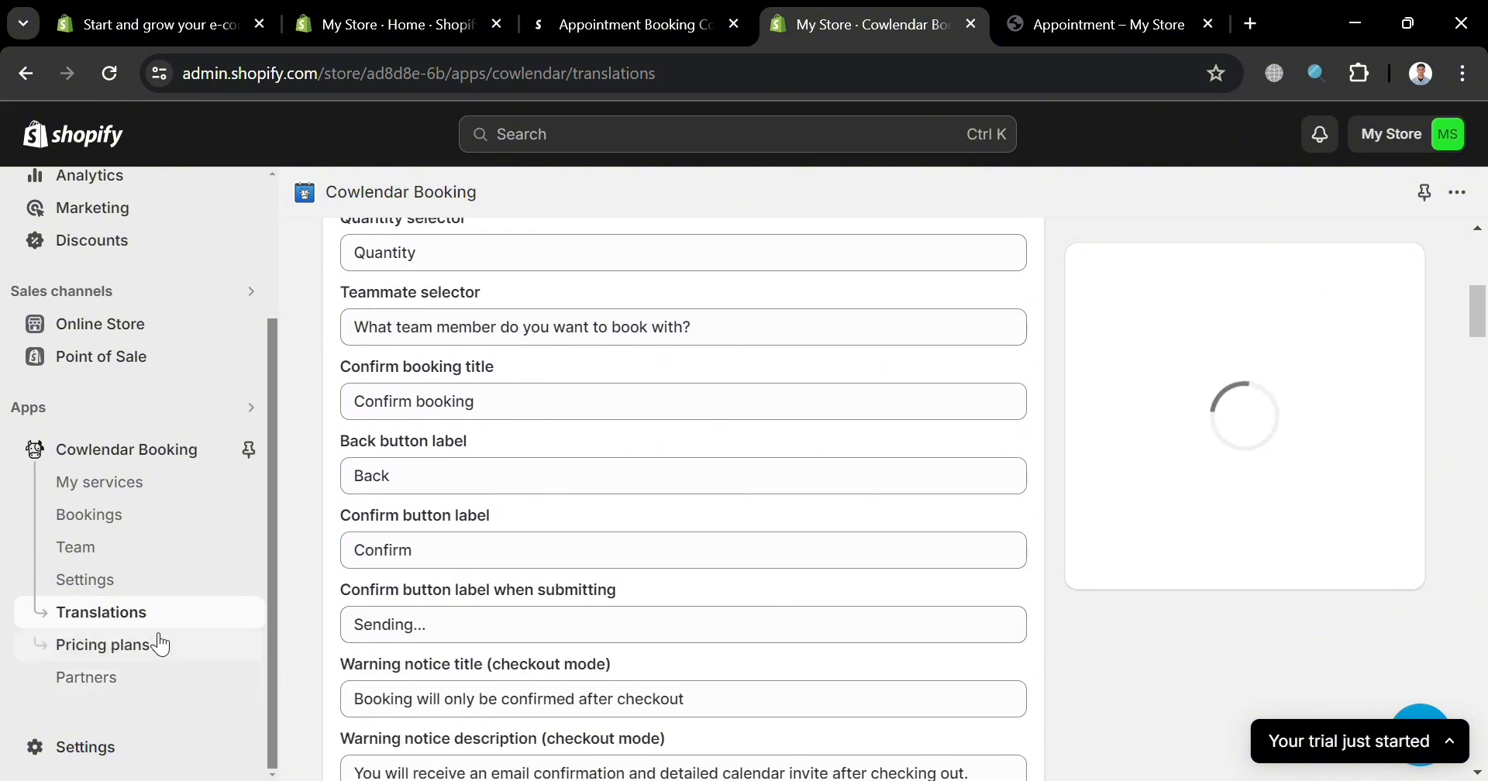
{"action": "scroll", "coordinate": [546, 651], "scroll_direction": "down", "scroll_amount": 6}
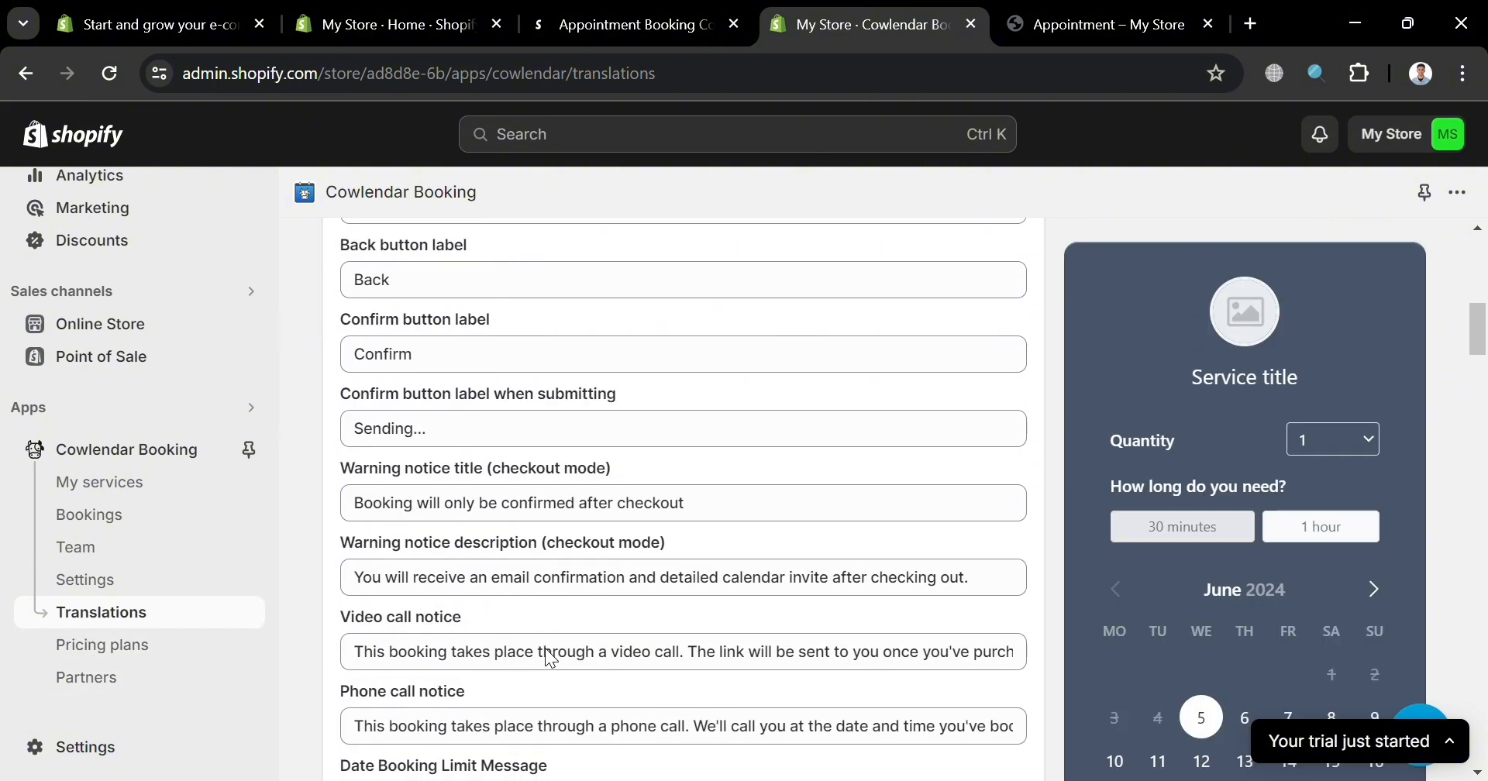
{"action": "scroll", "coordinate": [550, 658], "scroll_direction": "down", "scroll_amount": 20}
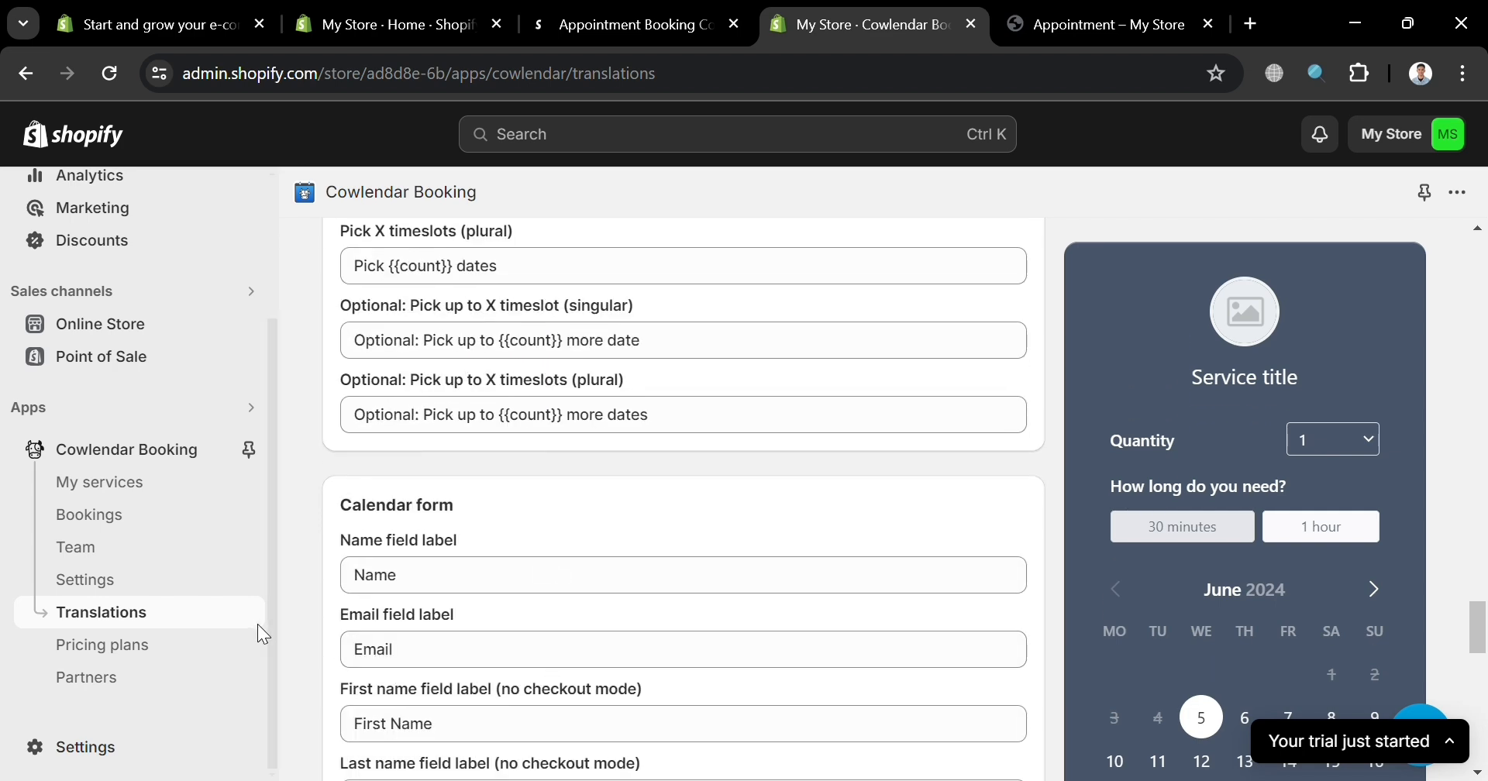
- Review Cowlendar's pricing plans, comparing the FREE, PRO, ELITE and ULTRA features
{"action": "left_click", "coordinate": [165, 650]}
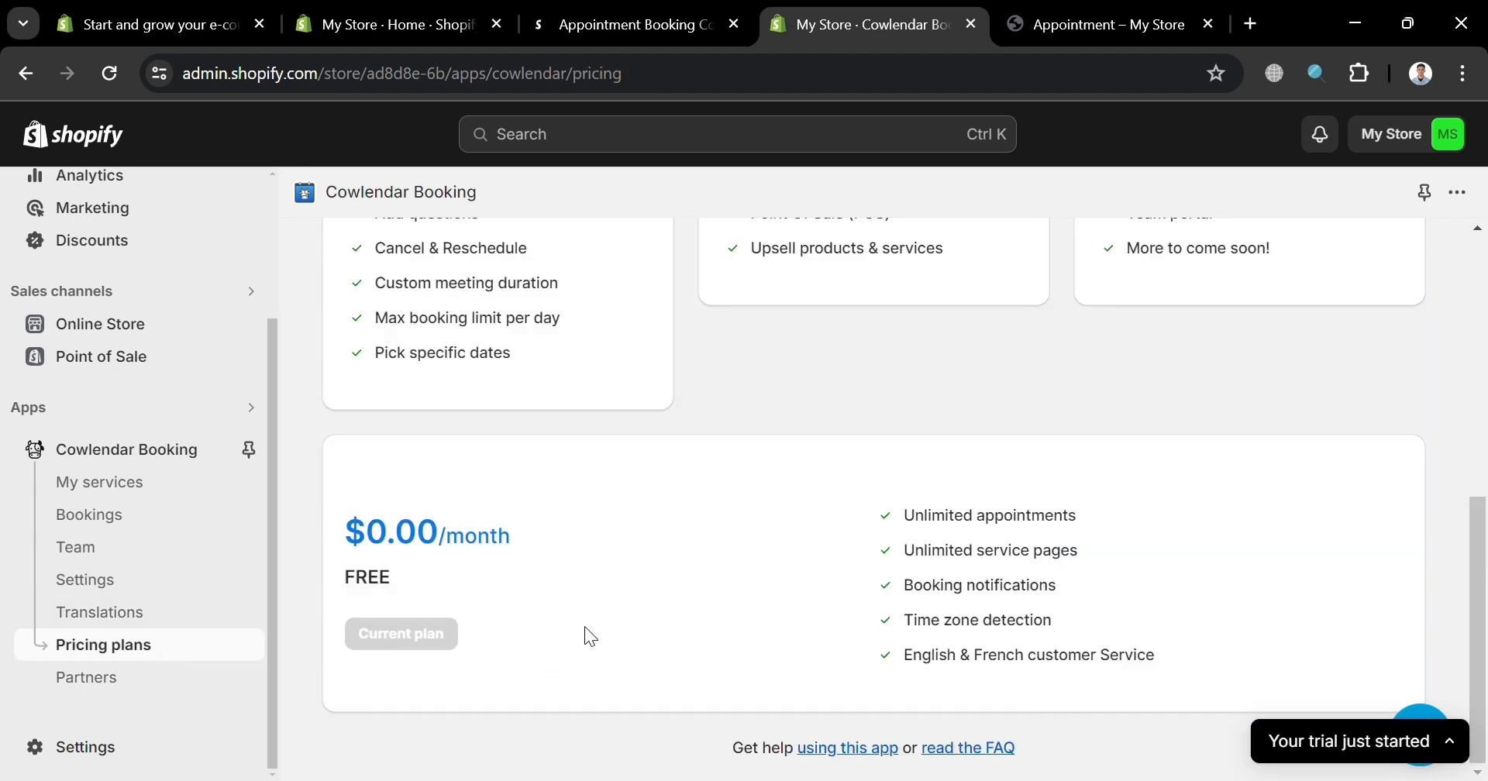
{"action": "scroll", "coordinate": [628, 636], "scroll_direction": "up", "scroll_amount": 6}
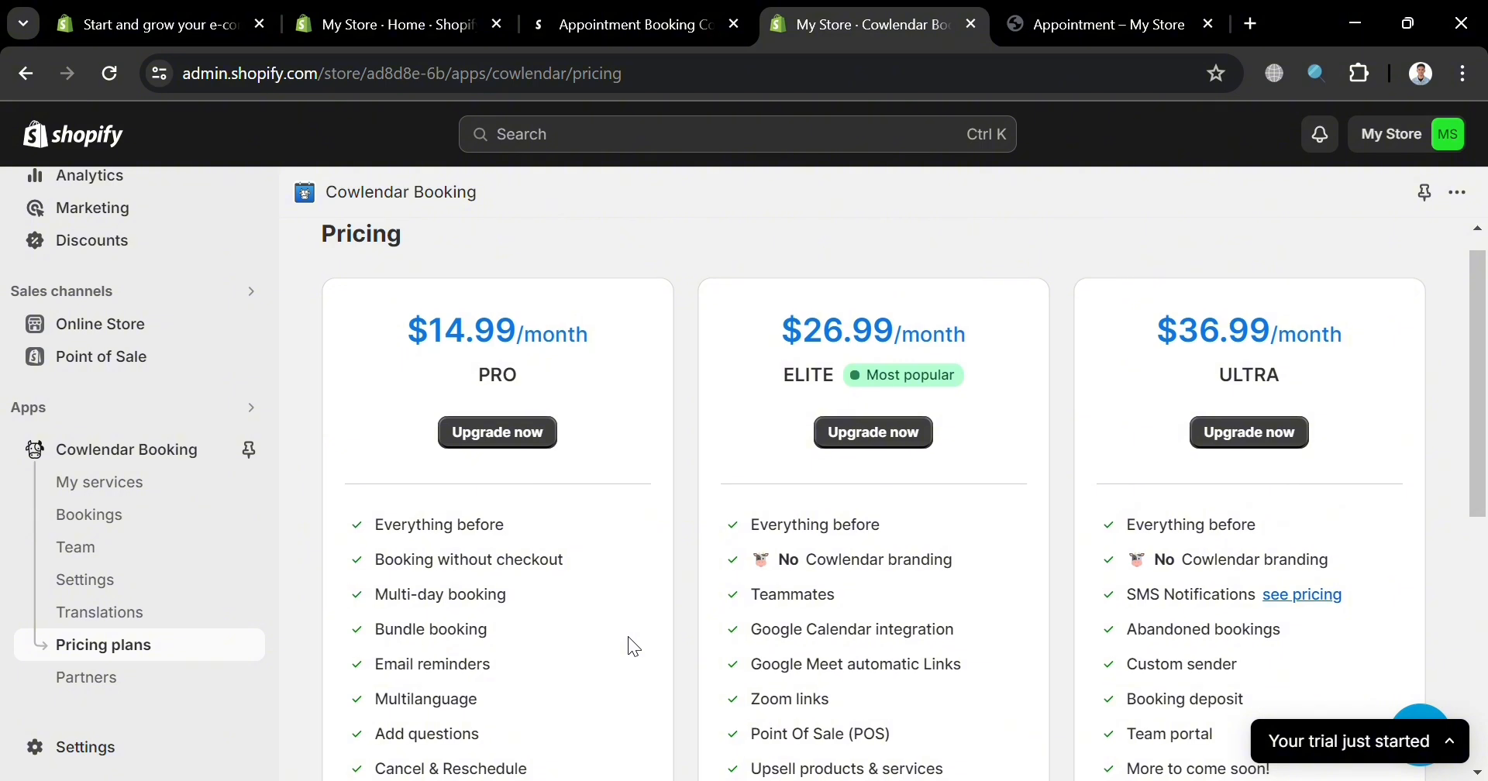
- Review the partner apps that Cowlendar recommends, from PageFly and qikify Upsell to Big Digital Products and Island Upsell
{"action": "scroll", "coordinate": [628, 635], "scroll_direction": "up", "scroll_amount": 1}
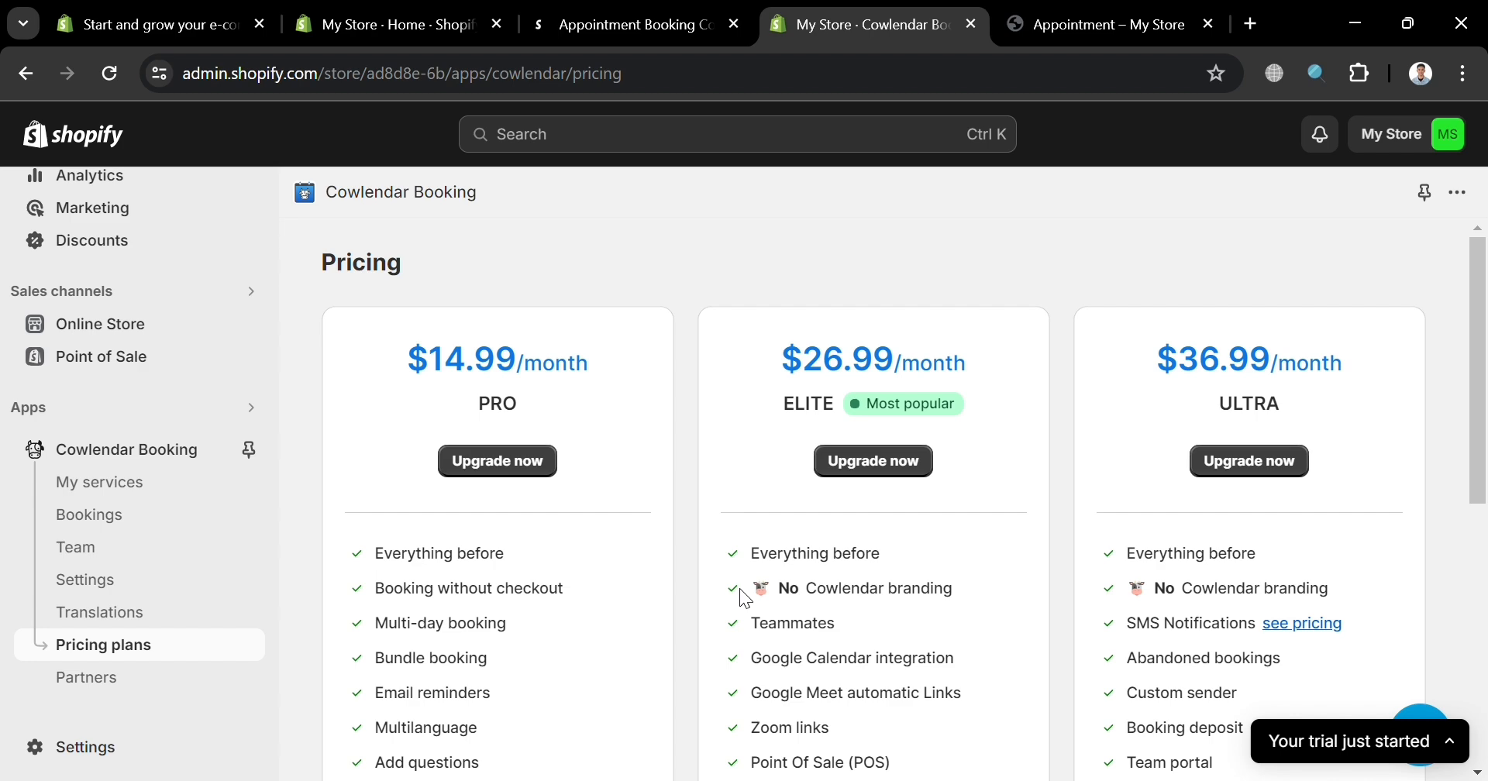
{"action": "left_click", "coordinate": [125, 697]}
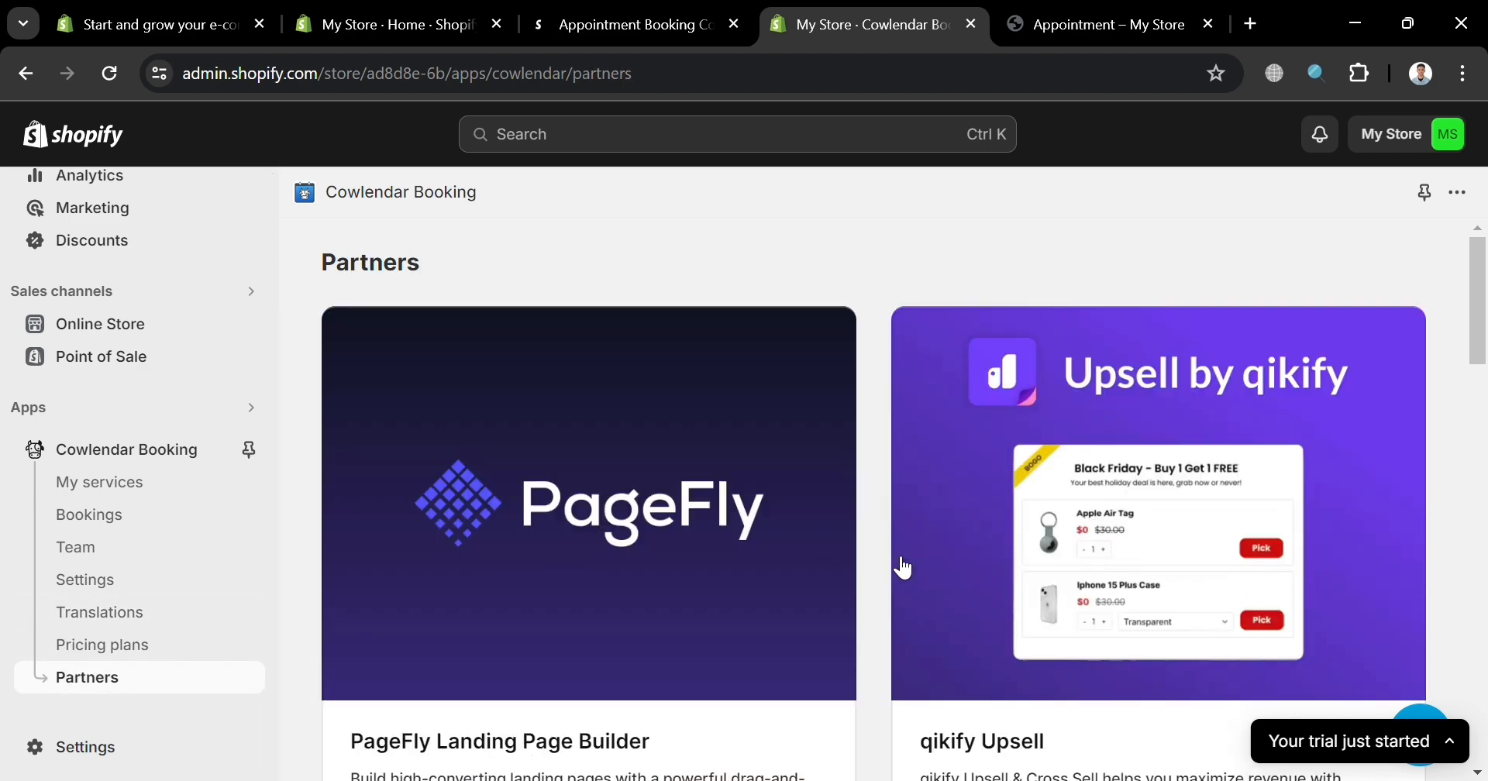
{"action": "scroll", "coordinate": [899, 566], "scroll_direction": "down", "scroll_amount": 6}
{"action": "scroll", "coordinate": [904, 568], "scroll_direction": "down", "scroll_amount": 2}
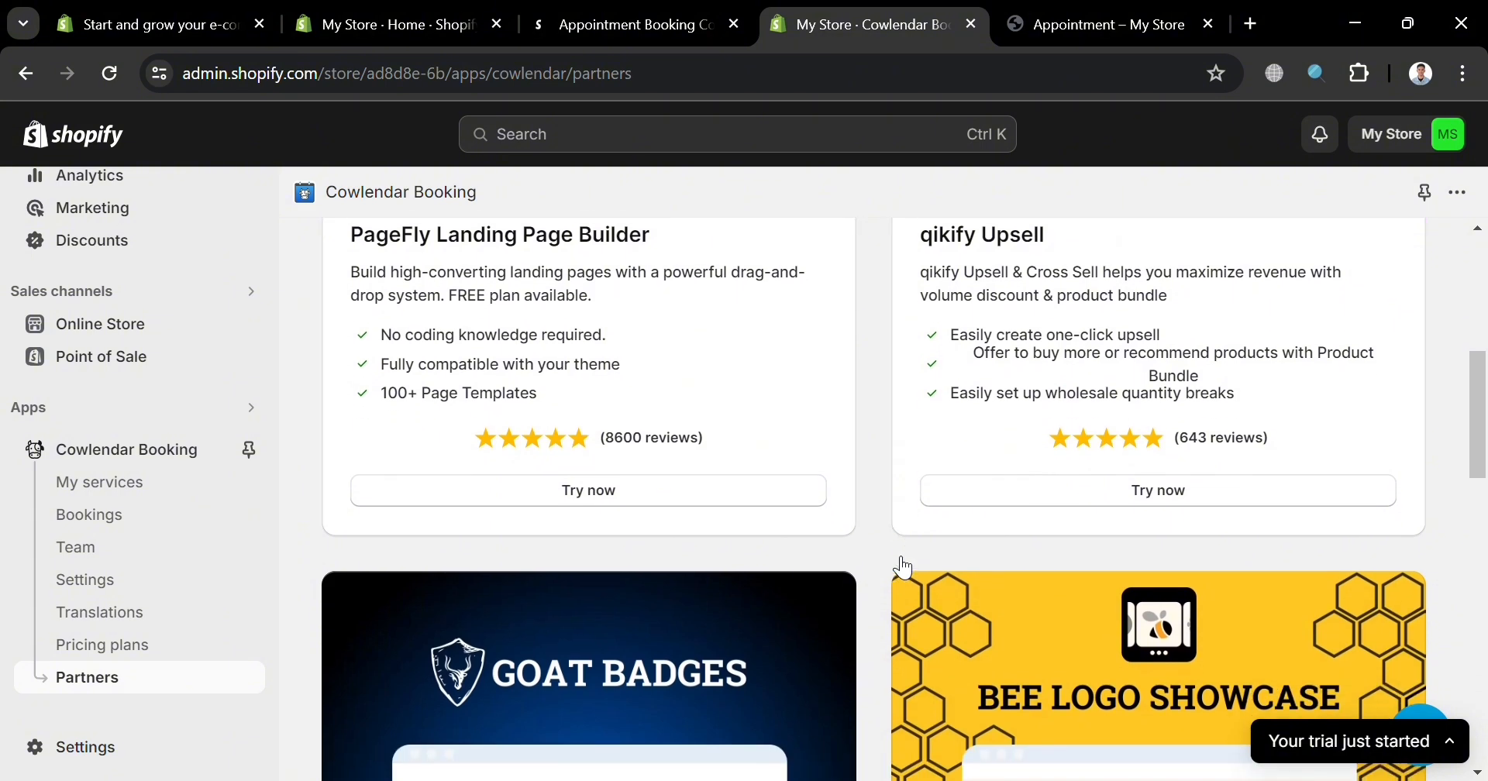
{"action": "scroll", "coordinate": [899, 387], "scroll_direction": "down", "scroll_amount": 8}
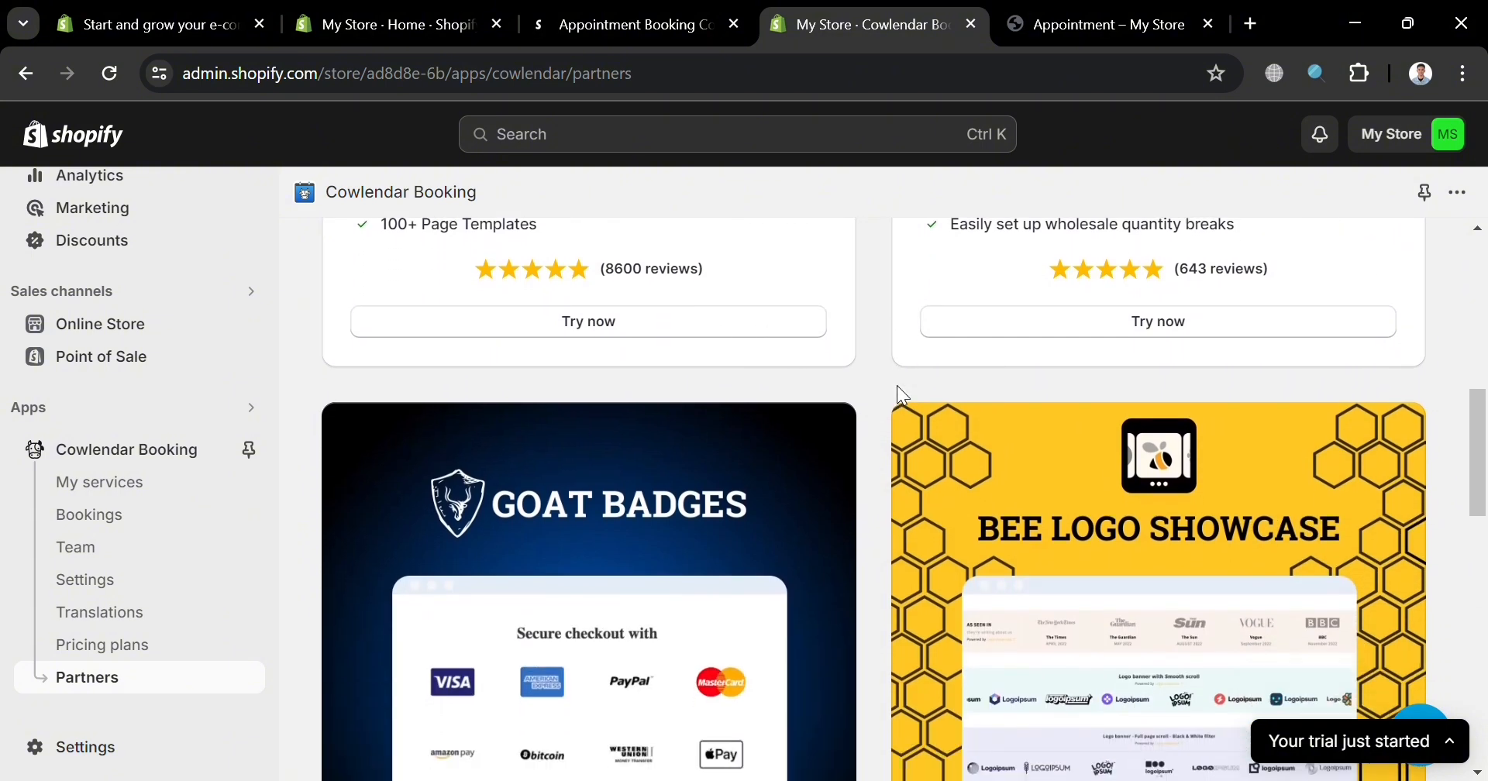
{"action": "scroll", "coordinate": [898, 388], "scroll_direction": "down", "scroll_amount": 4}
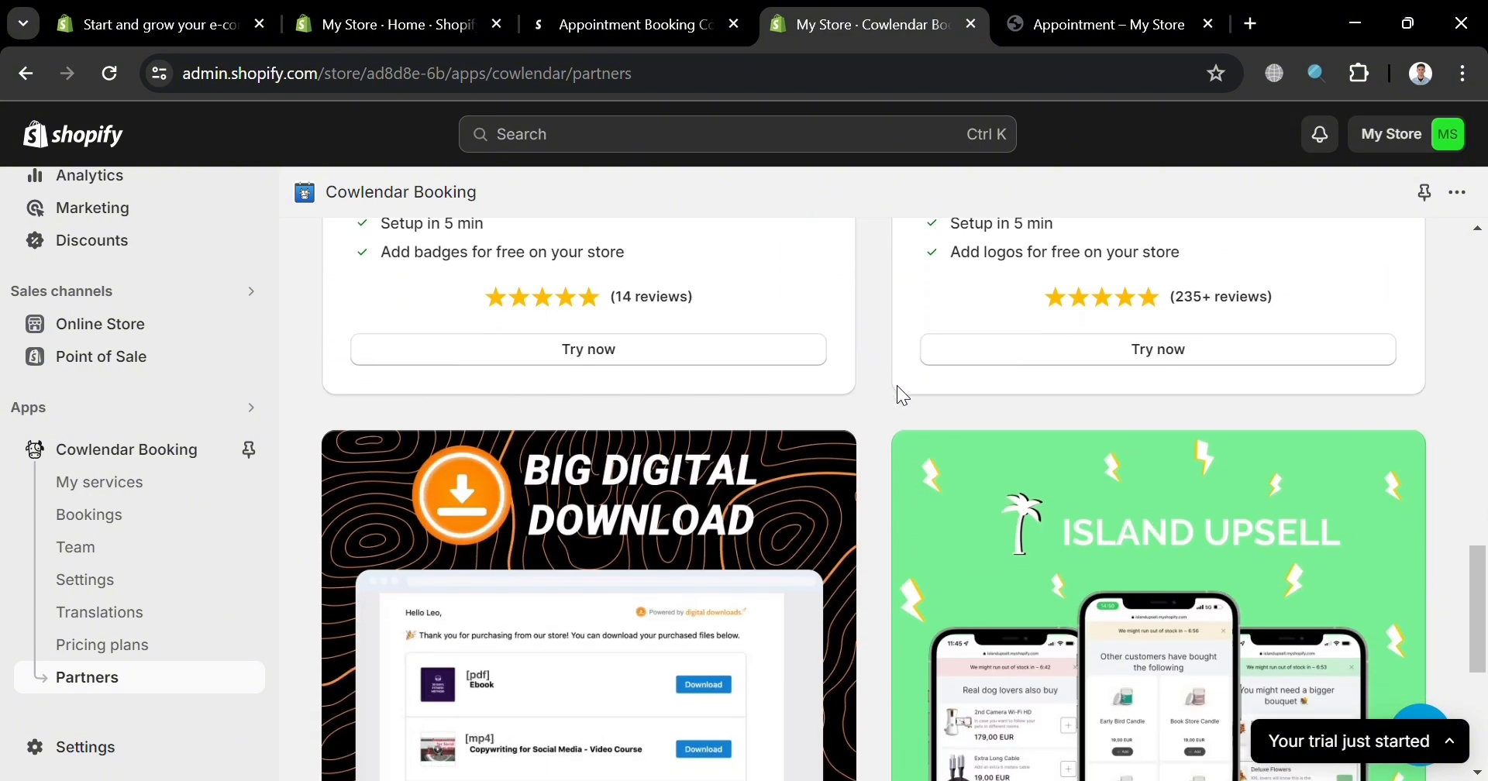
{"action": "scroll", "coordinate": [899, 396], "scroll_direction": "down", "scroll_amount": 3}
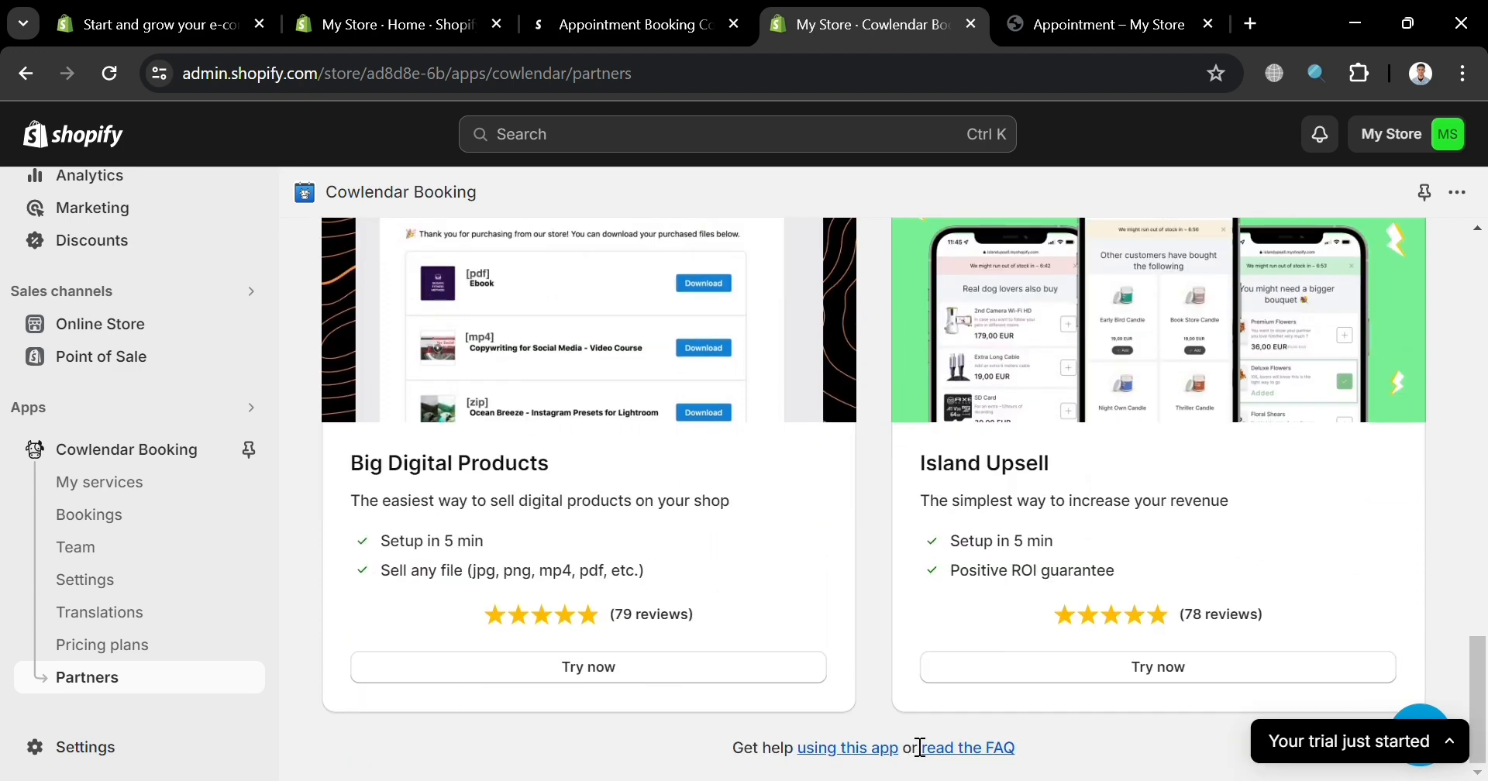
- Examine the Cowlendar dashboard, covering the app status, setup guide, sales and appointment statistics, and upcoming bookings
{"action": "left_click", "coordinate": [139, 448]}
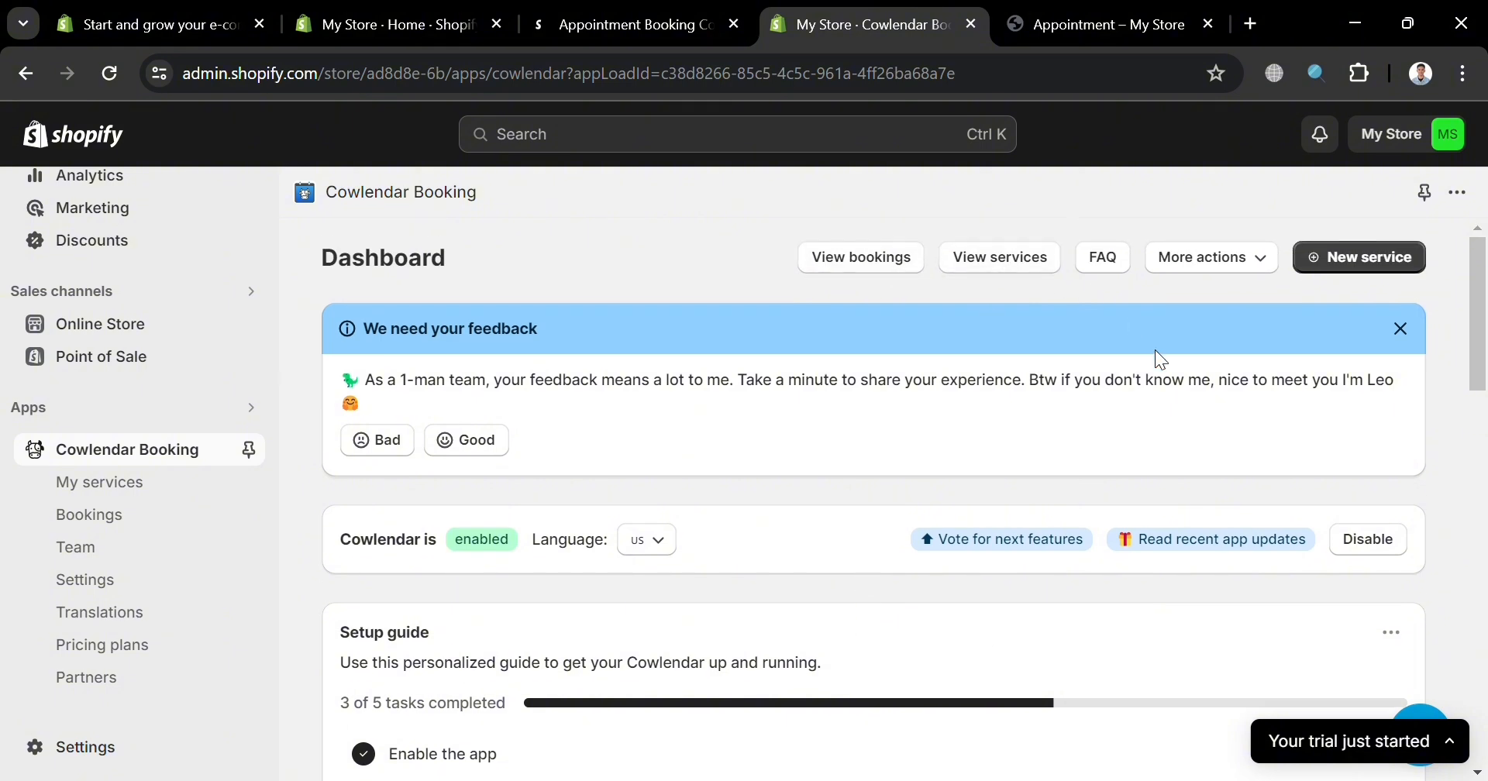
{"action": "scroll", "coordinate": [982, 635], "scroll_direction": "down", "scroll_amount": 1}
{"action": "scroll", "coordinate": [980, 629], "scroll_direction": "down", "scroll_amount": 2}
{"action": "scroll", "coordinate": [980, 629], "scroll_direction": "up", "scroll_amount": 3}
{"action": "scroll", "coordinate": [1062, 524], "scroll_direction": "down", "scroll_amount": 6}
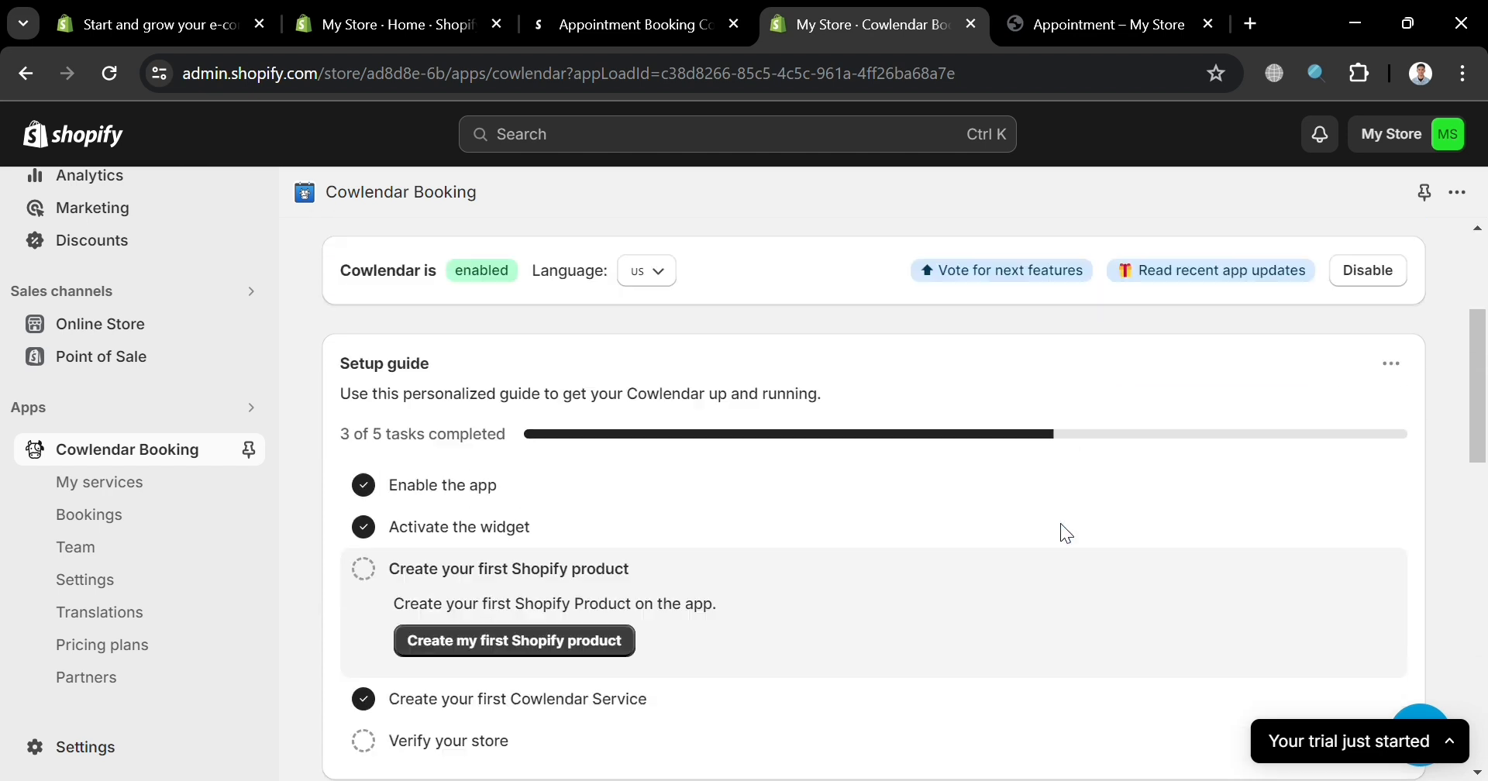
{"action": "scroll", "coordinate": [1066, 533], "scroll_direction": "down", "scroll_amount": 3}
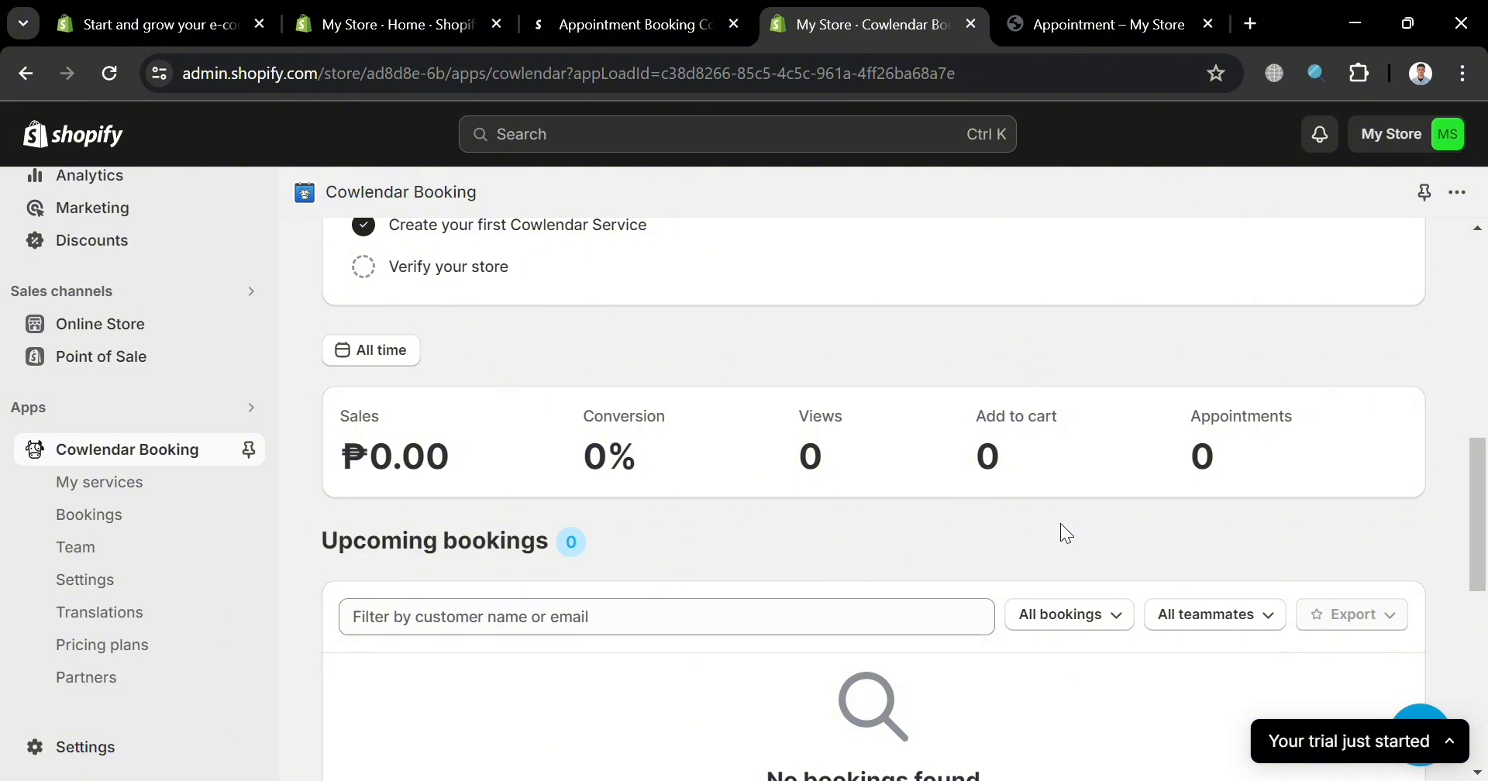
{"action": "scroll", "coordinate": [1062, 527], "scroll_direction": "down", "scroll_amount": 5}
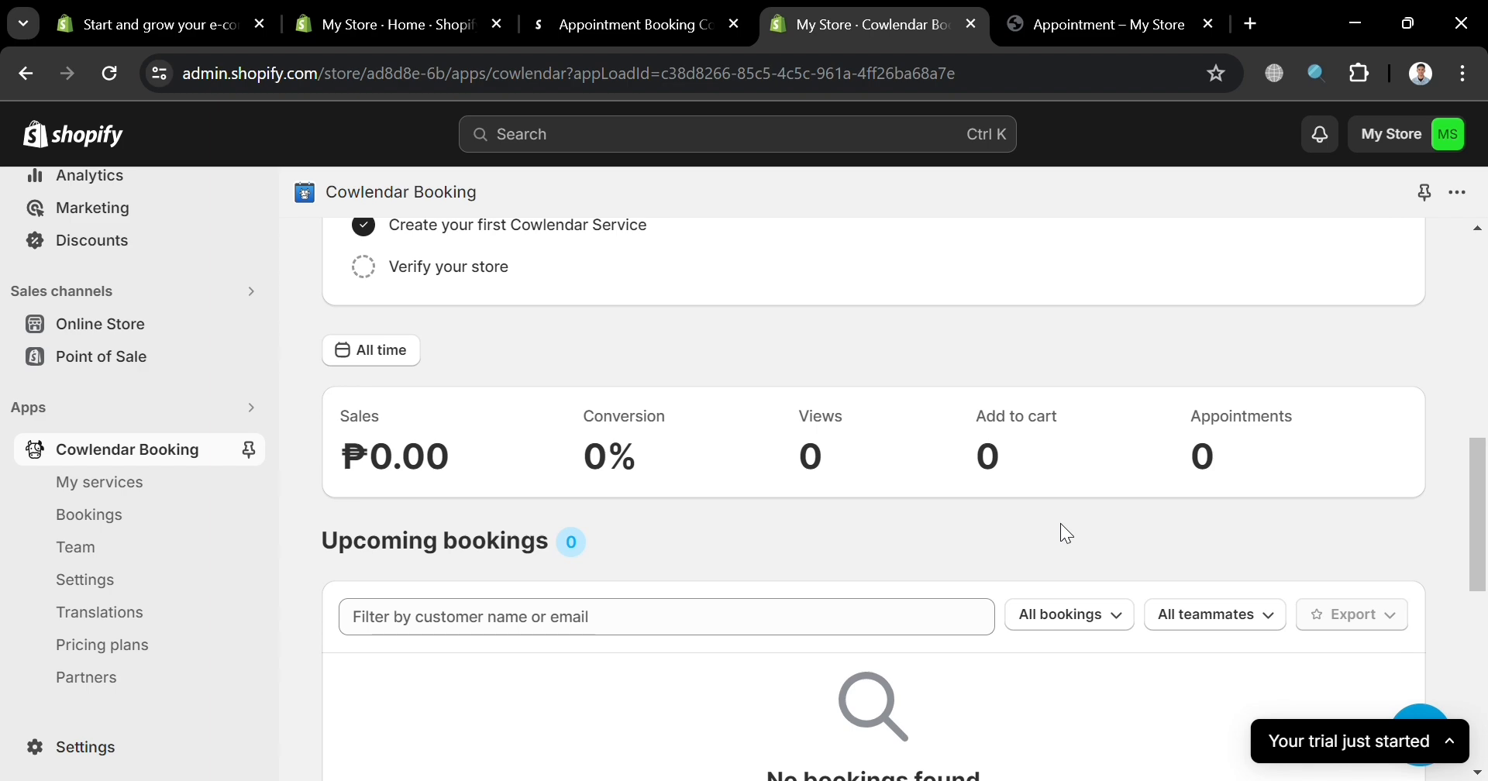